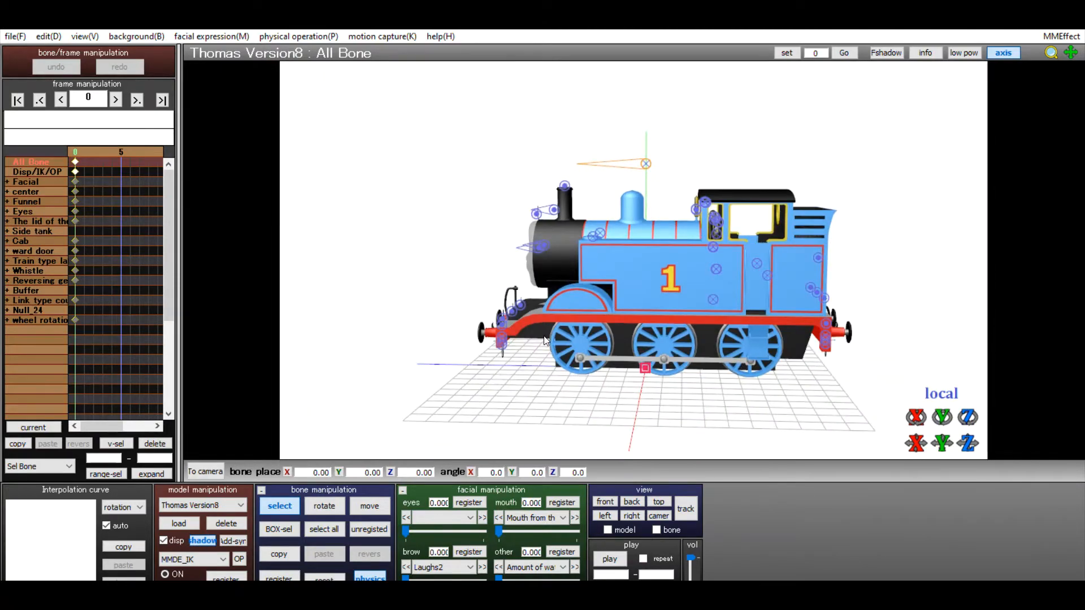
- Rotate the Eyes bone above the face about its local X axis to about -4.0 degrees
drag(1051, 40, 1050, 39)
right_drag(719, 319, 683, 343)
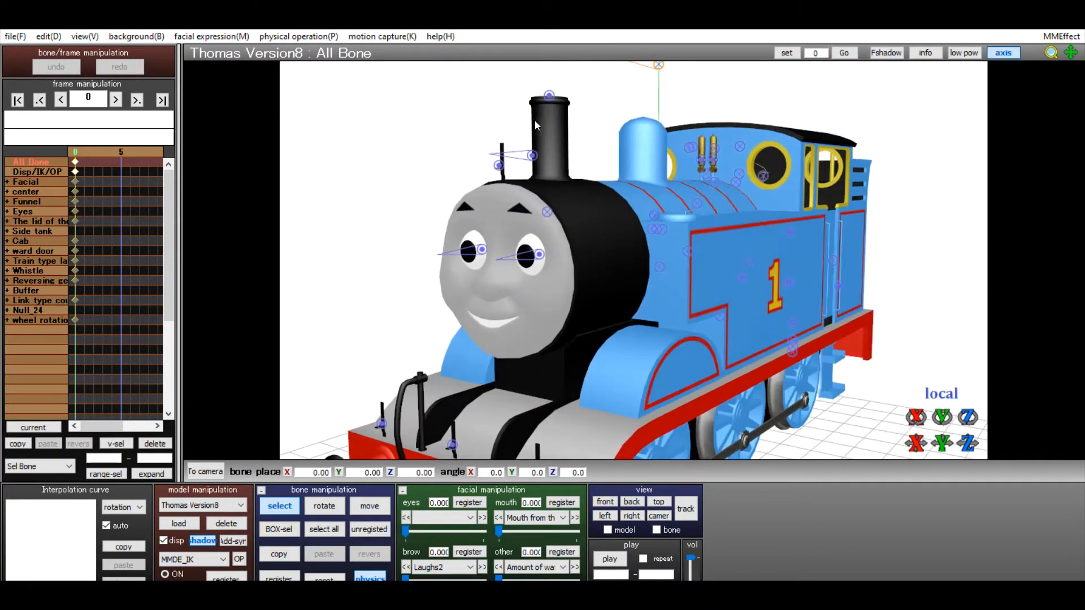
click(532, 145)
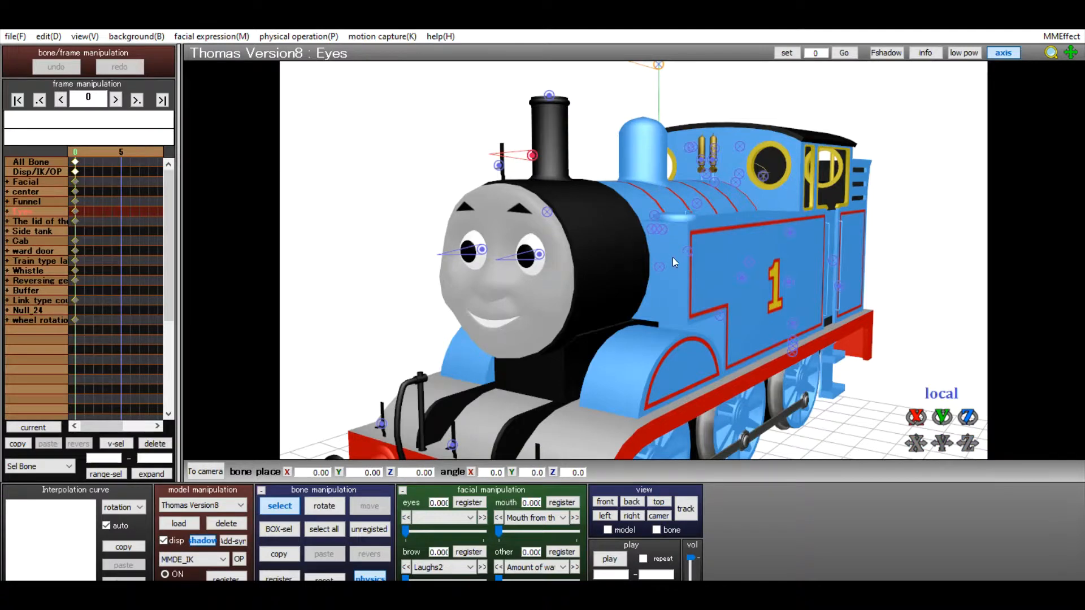
right_drag(670, 267, 645, 260)
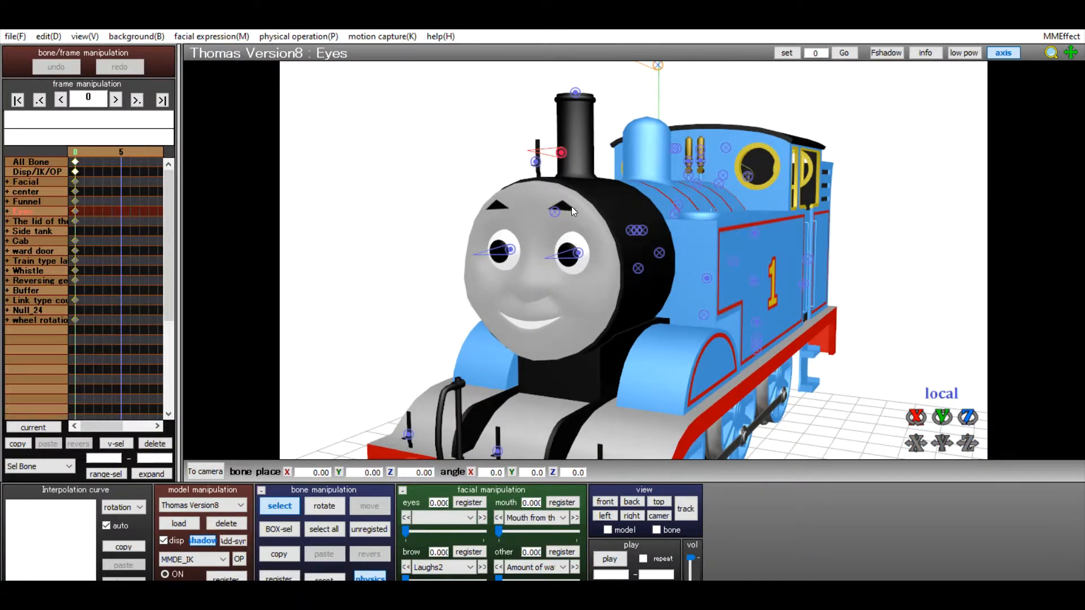
mouse_move(922, 399)
mouse_down()
mouse_move(917, 432)
mouse_move(916, 396)
mouse_move(917, 425)
mouse_move(917, 406)
mouse_up()
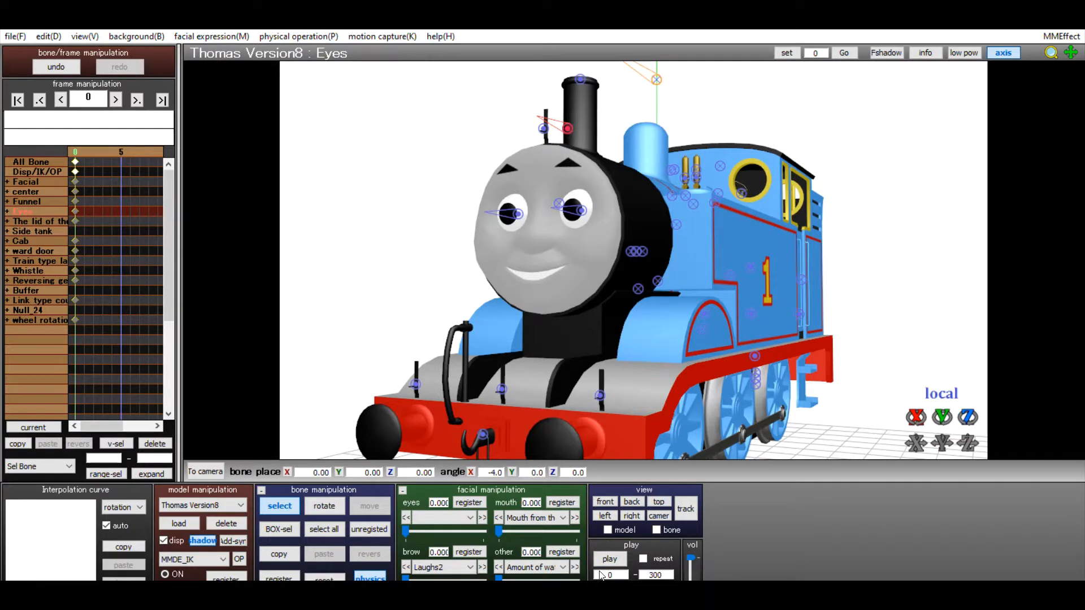
- Turn the Right eye bone about its local Y axis to about -6.9 degrees
mouse_move(660, 289)
right_down()
mouse_move(720, 286)
mouse_move(653, 229)
mouse_move(634, 302)
mouse_move(674, 297)
right_up()
click(493, 255)
drag(942, 417, 942, 387)
- Rotate the wheel rotation bone above the engine about its local X axis
right_drag(823, 291, 729, 253)
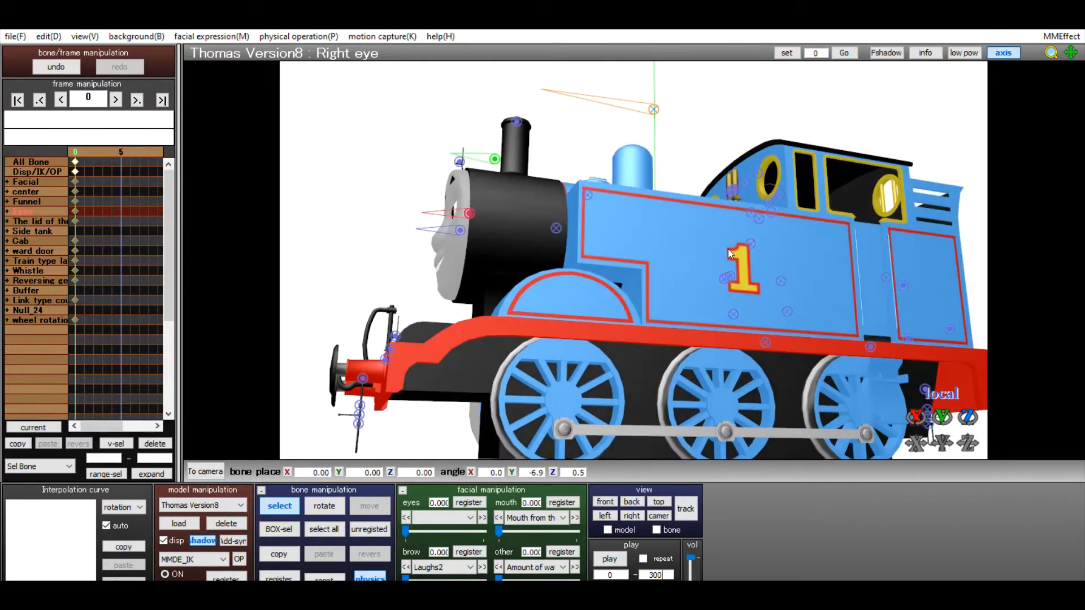
click(653, 99)
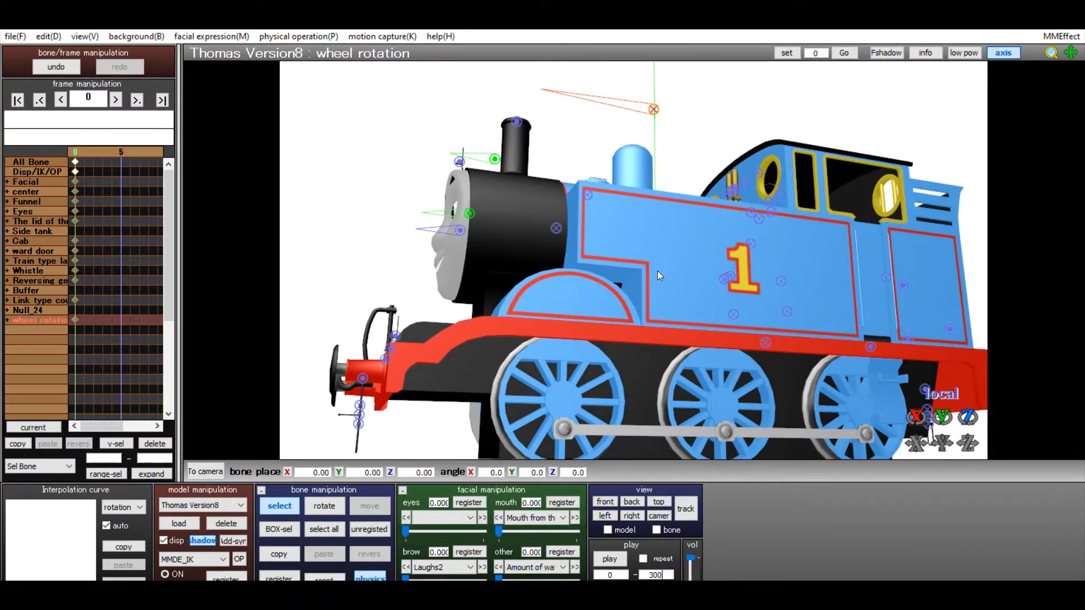
mouse_move(658, 276)
right_down()
mouse_move(575, 317)
mouse_move(663, 265)
right_up()
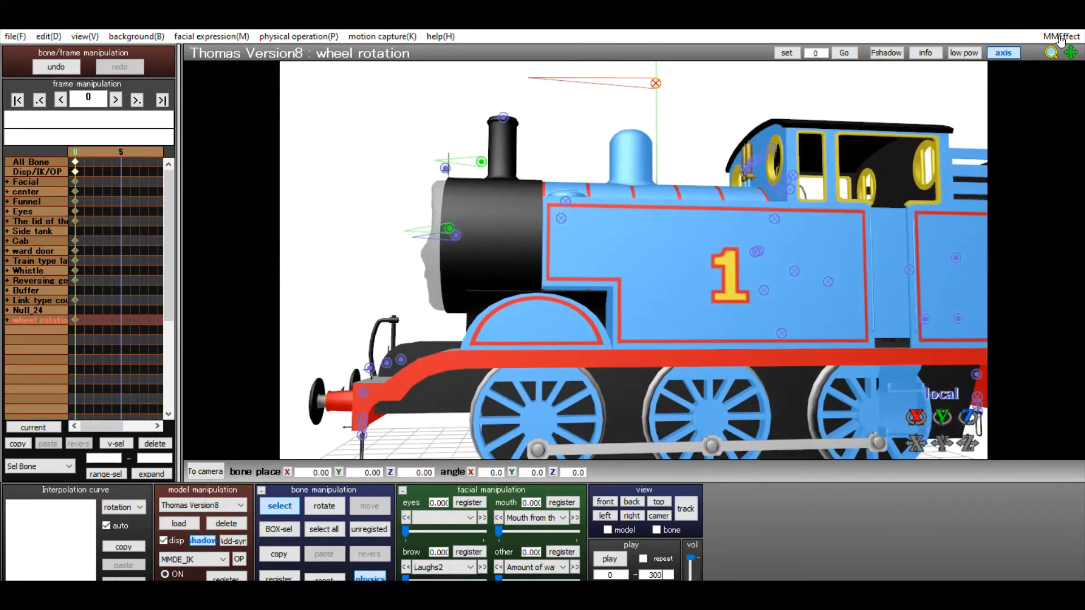
drag(1061, 41, 1052, 43)
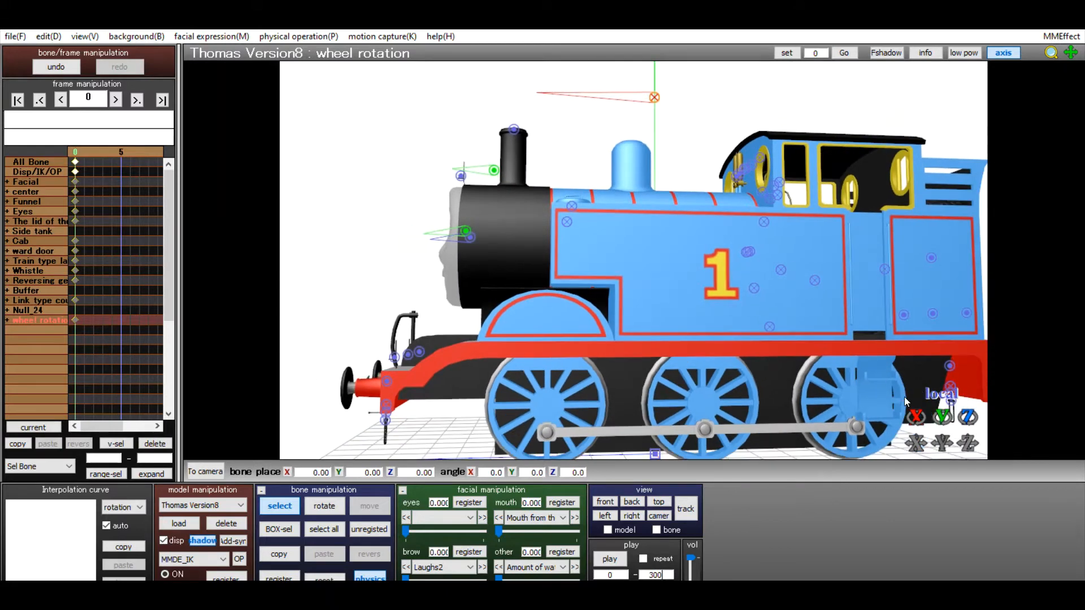
drag(916, 417, 915, 339)
- Reset the wheel rotation bone's Y, Z and X angles to 0
drag(532, 472, 447, 334)
key(BackSpace)
key(Return)
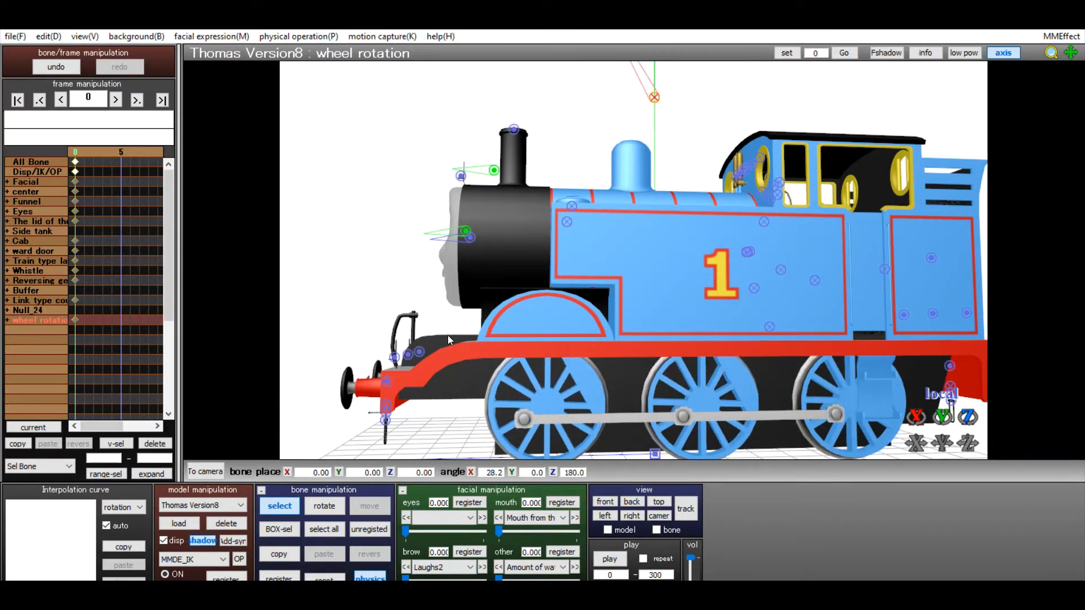
drag(574, 473, 524, 444)
key(BackSpace)
key(Return)
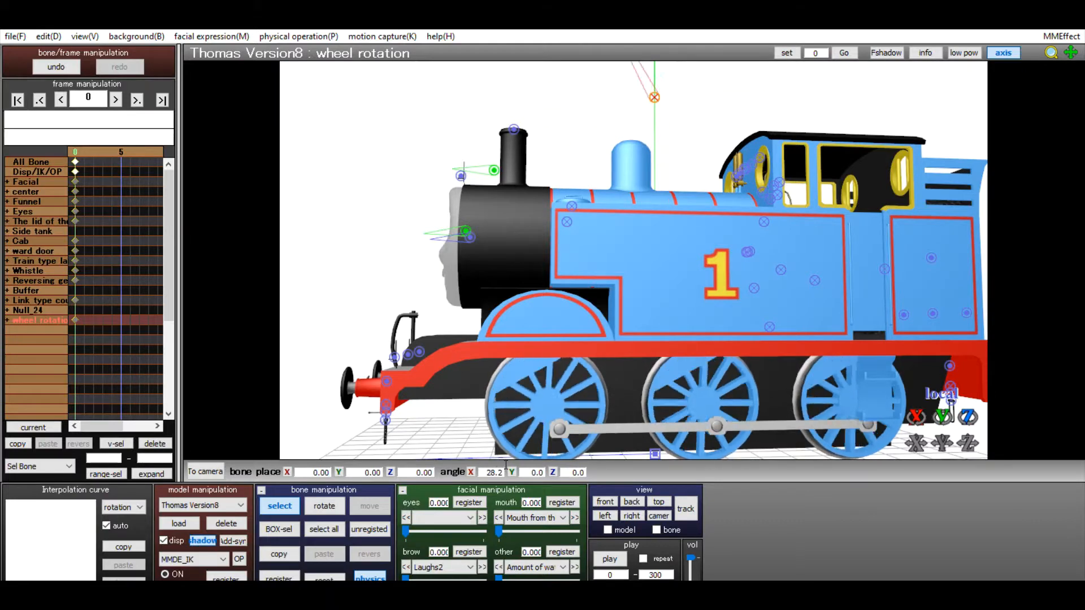
drag(503, 473, 464, 471)
key(BackSpace)
text(0)
key(Return)
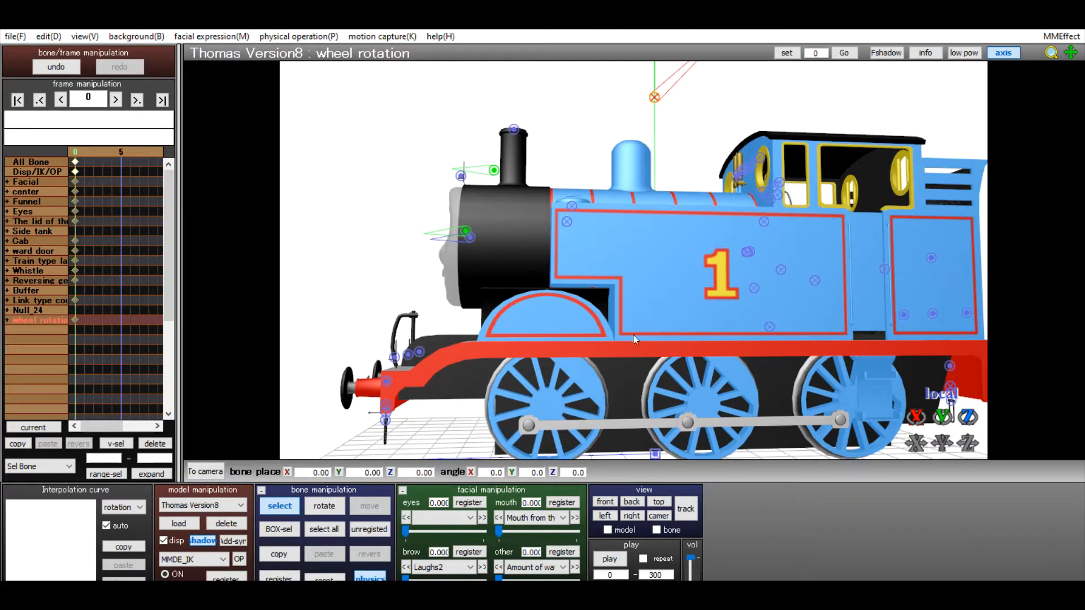
- Go to frame 40 on the timeline
right_drag(642, 331, 604, 369)
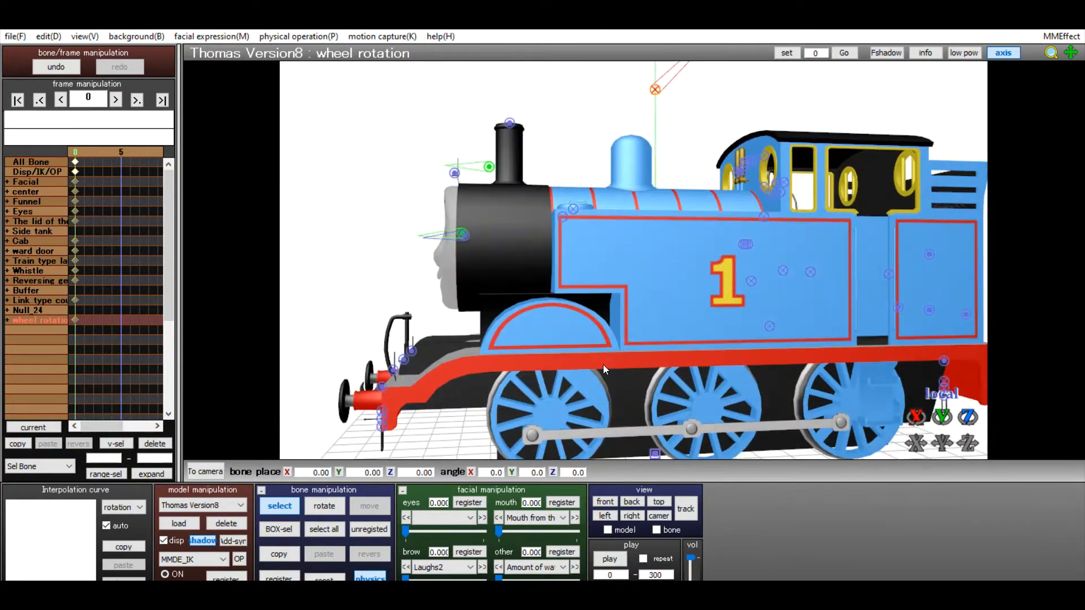
mouse_move(1051, 51)
mouse_down()
mouse_move(1052, 62)
mouse_move(1051, 53)
mouse_up()
right_drag(795, 110, 769, 104)
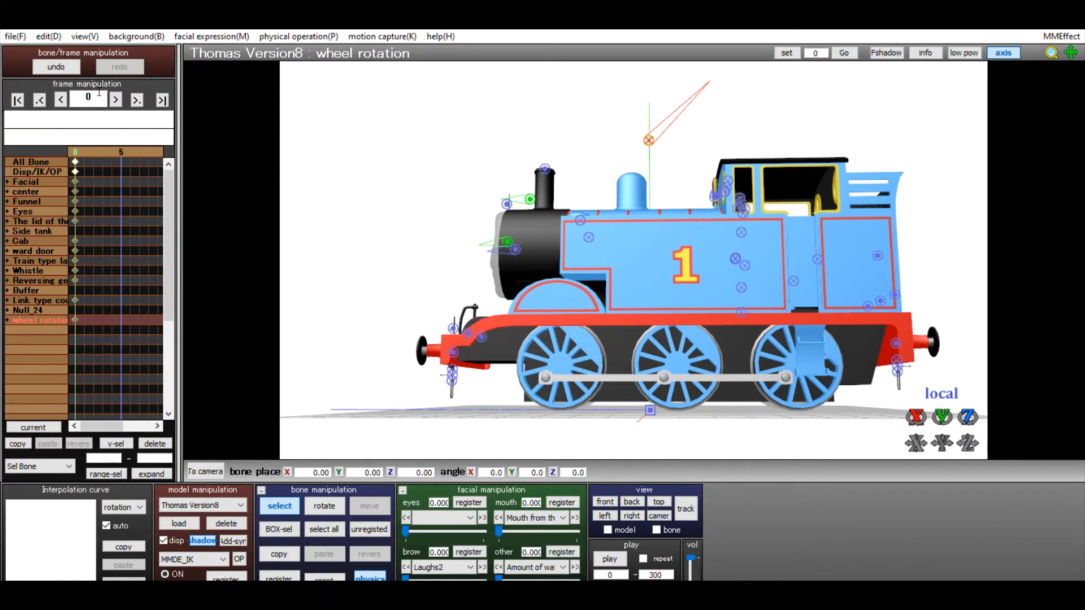
click(99, 92)
key(BackSpace)
text(40)
key(Return)
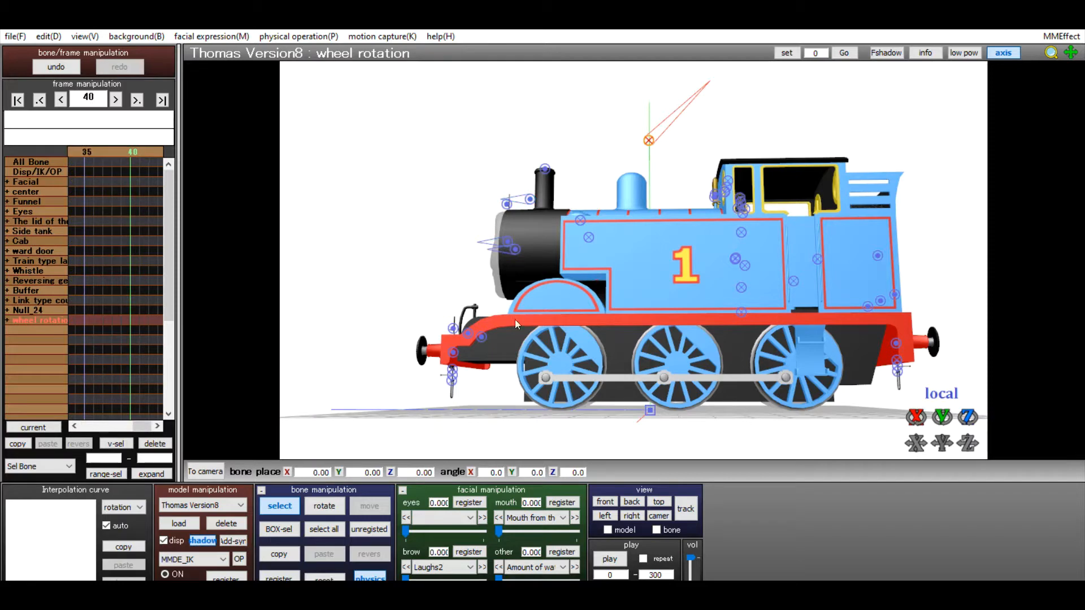
- Rotate the wheel rotation bone about local X to about 23.5 degrees and register its keyframe at frame 40
mouse_move(541, 335)
right_down()
mouse_move(561, 347)
mouse_move(544, 340)
right_up()
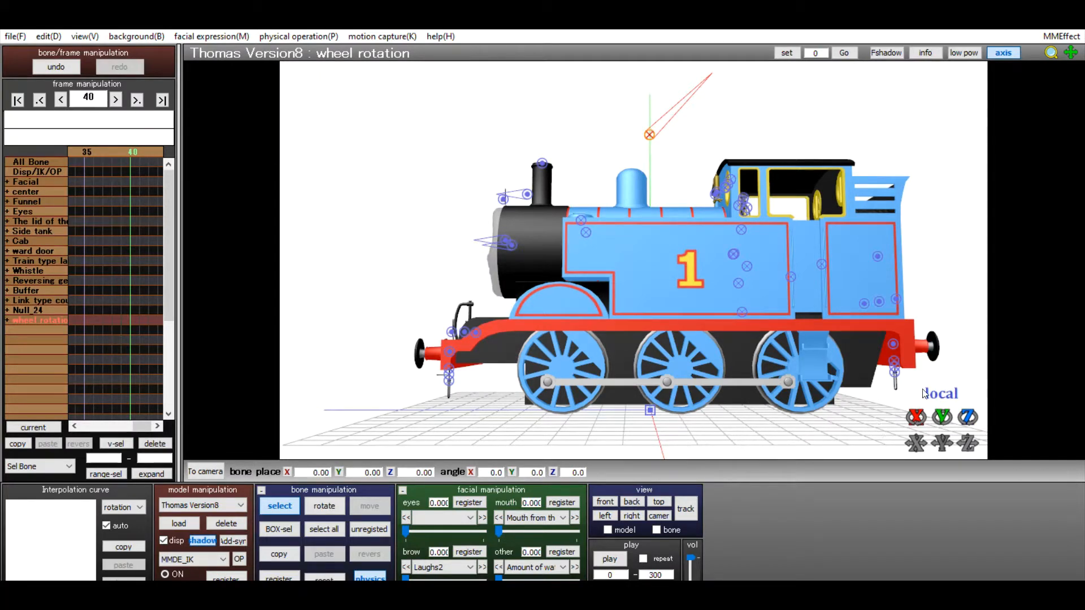
drag(916, 408, 917, 407)
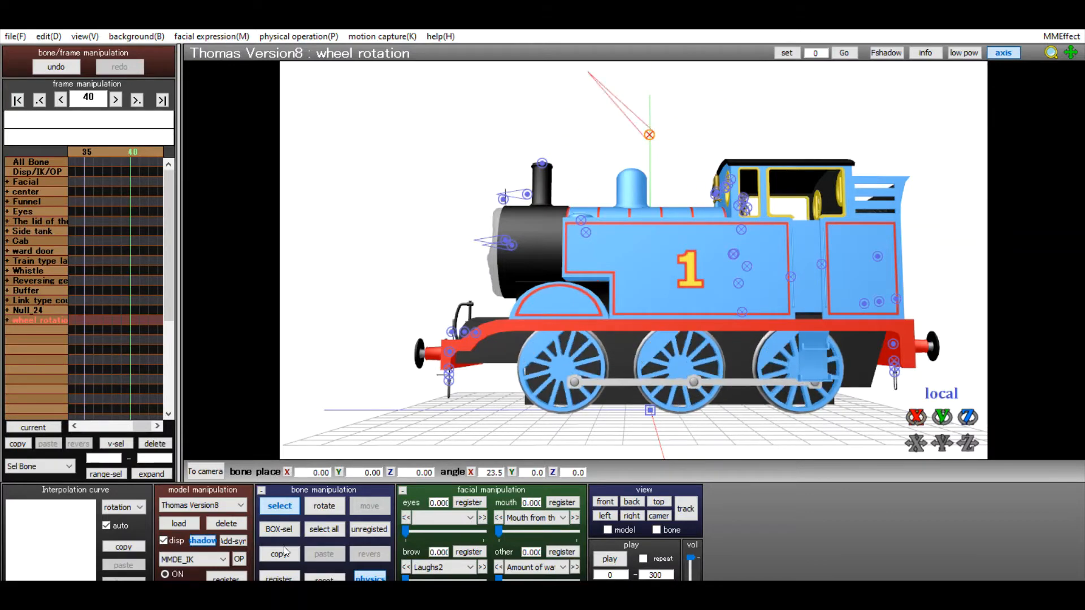
click(273, 574)
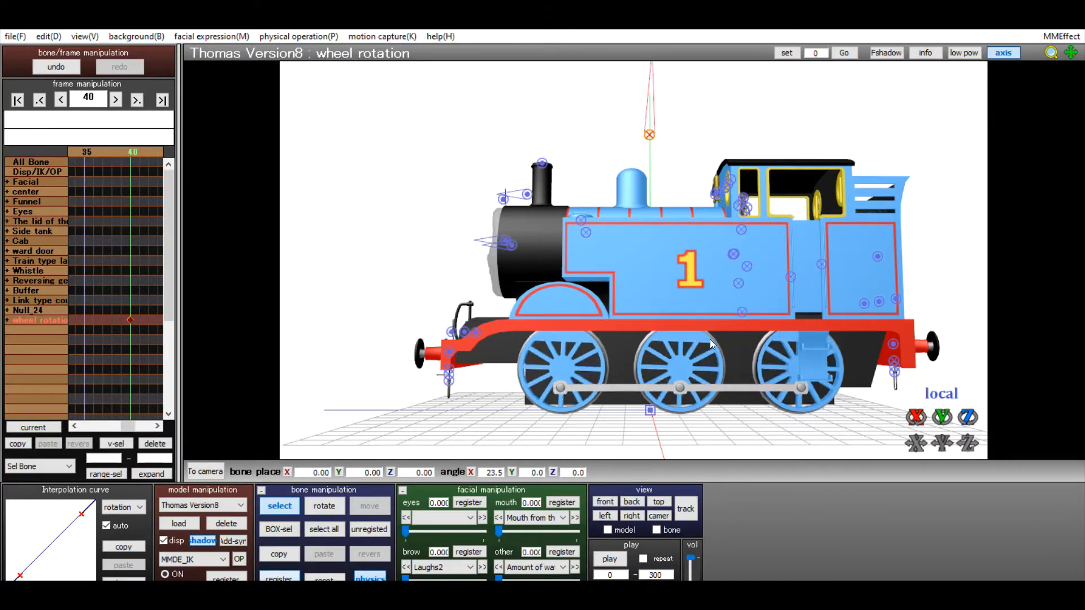
- Move the All Bone along Z to about -141.80, register it at frame 40, and preview the animation
click(650, 398)
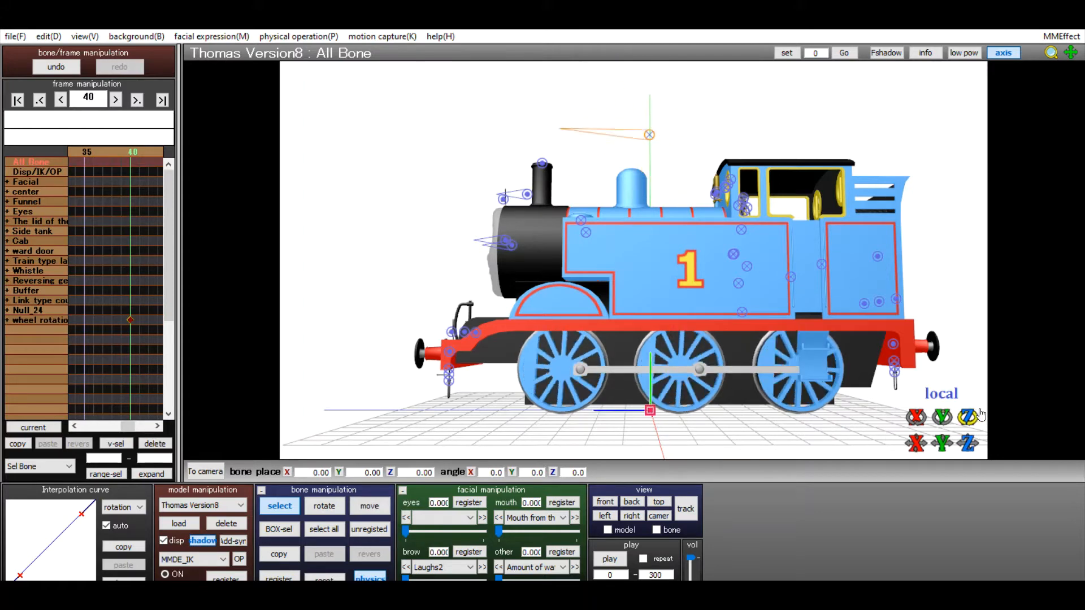
drag(967, 443, 967, 537)
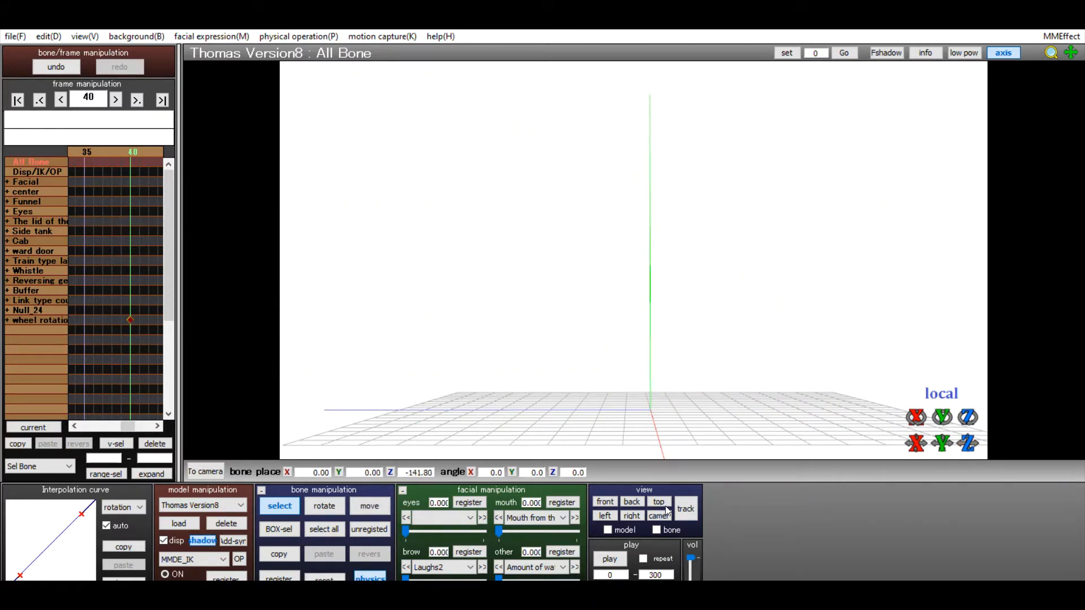
click(607, 549)
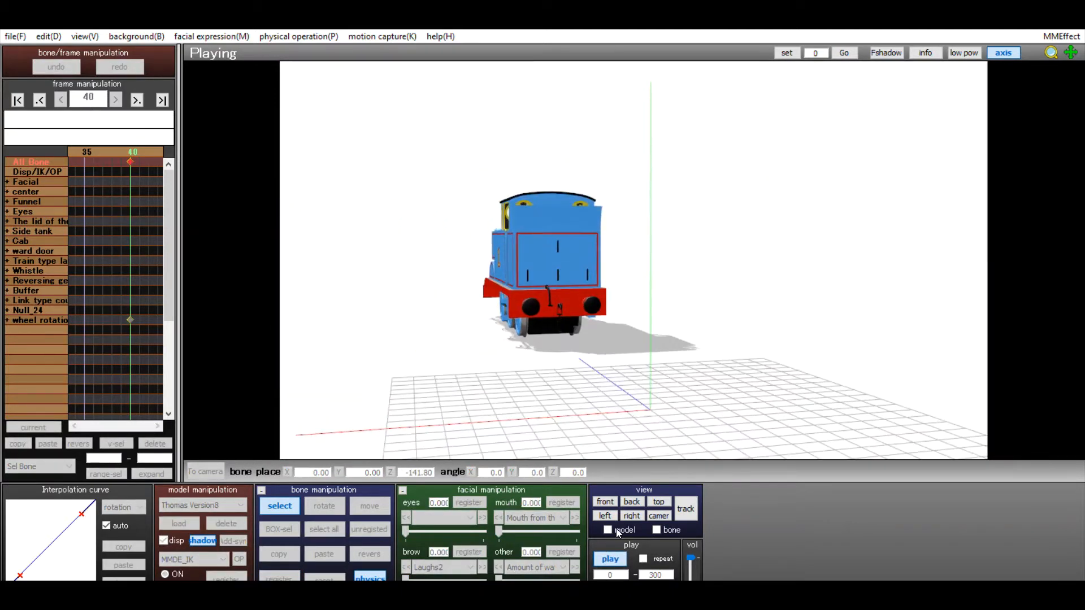
click(611, 554)
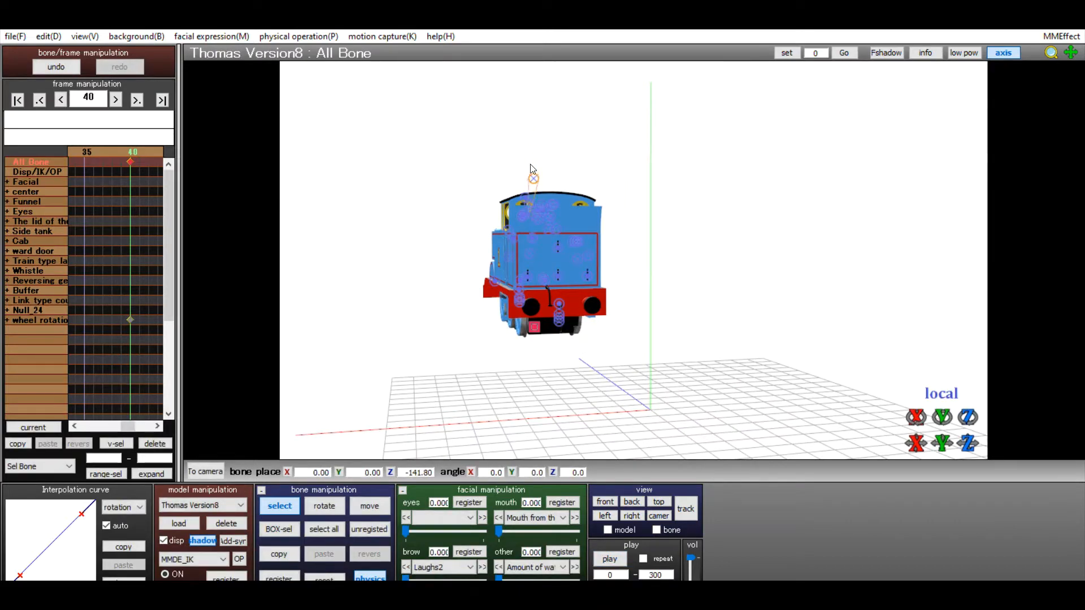
- Reset the wheel rotation bone's X angle to 0 and move the All Bone along Z to 35.00
click(533, 178)
click(496, 472)
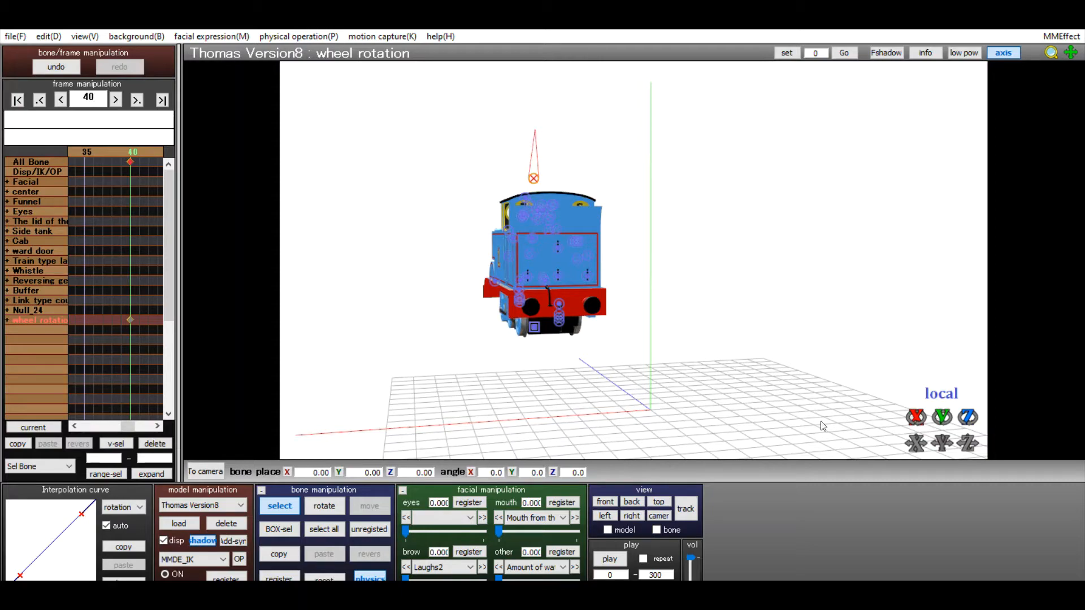
click(534, 327)
drag(968, 444, 968, 226)
- Attach the JetSmoke.x accessory to the Funnel bone of Thomas Version8 and register it at frame 40
right_drag(581, 115, 697, 136)
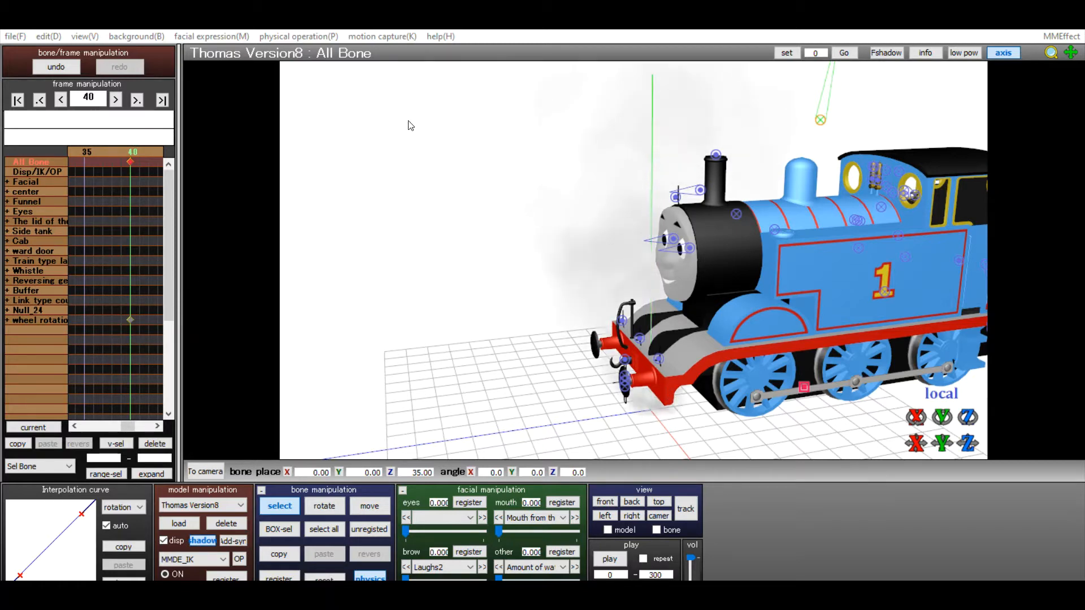
click(203, 506)
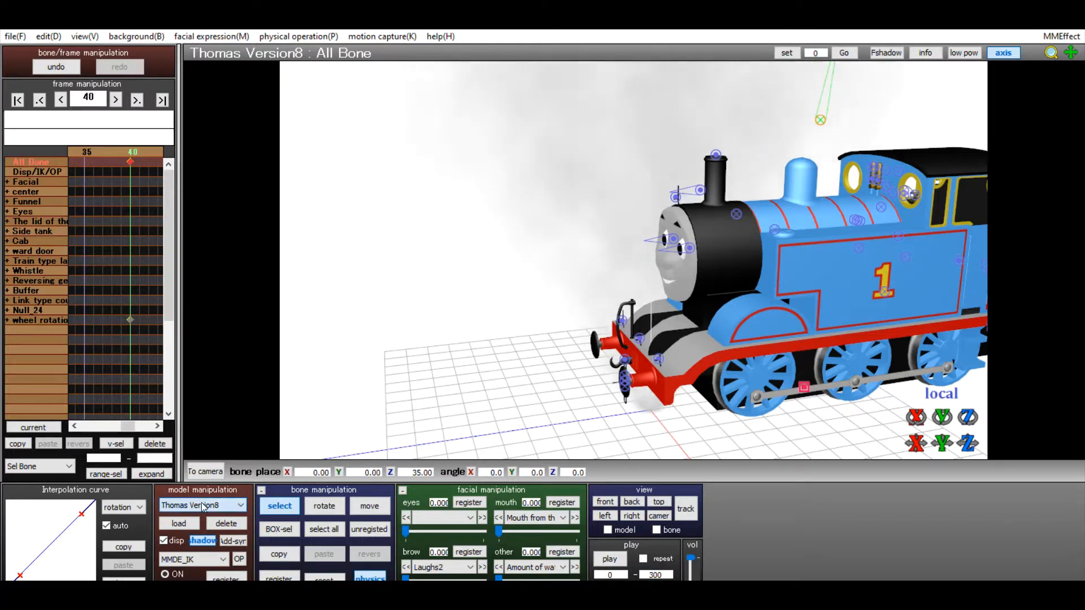
click(203, 516)
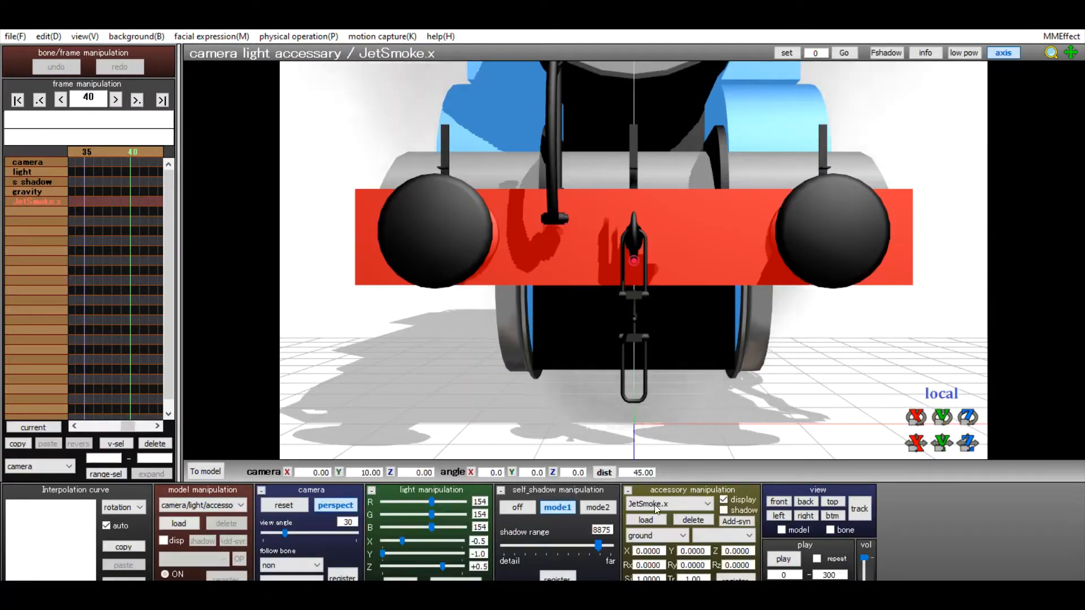
click(656, 541)
click(656, 556)
click(707, 535)
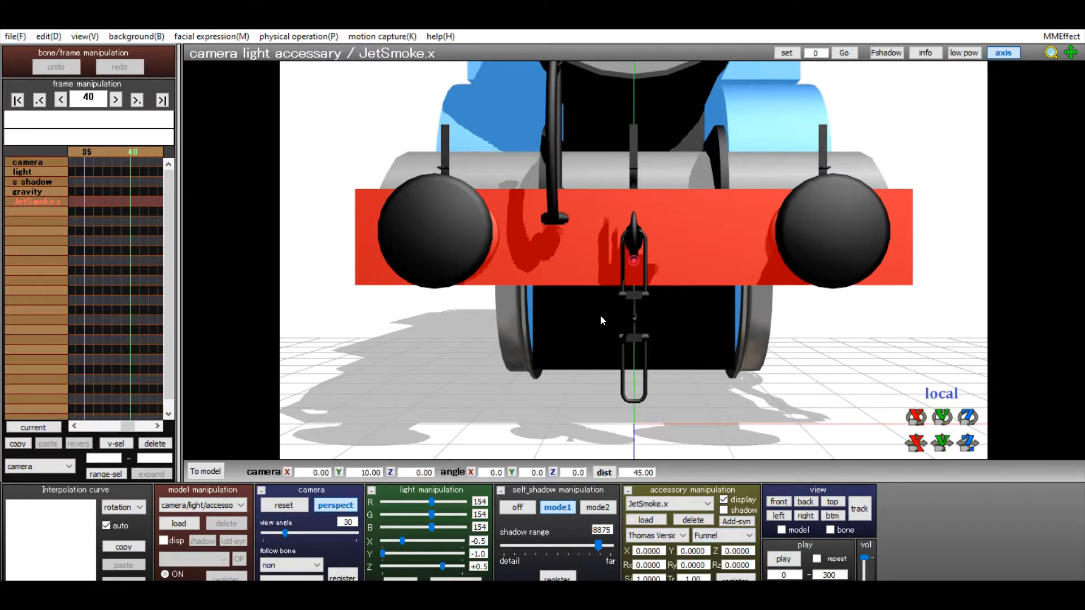
right_drag(600, 314, 551, 317)
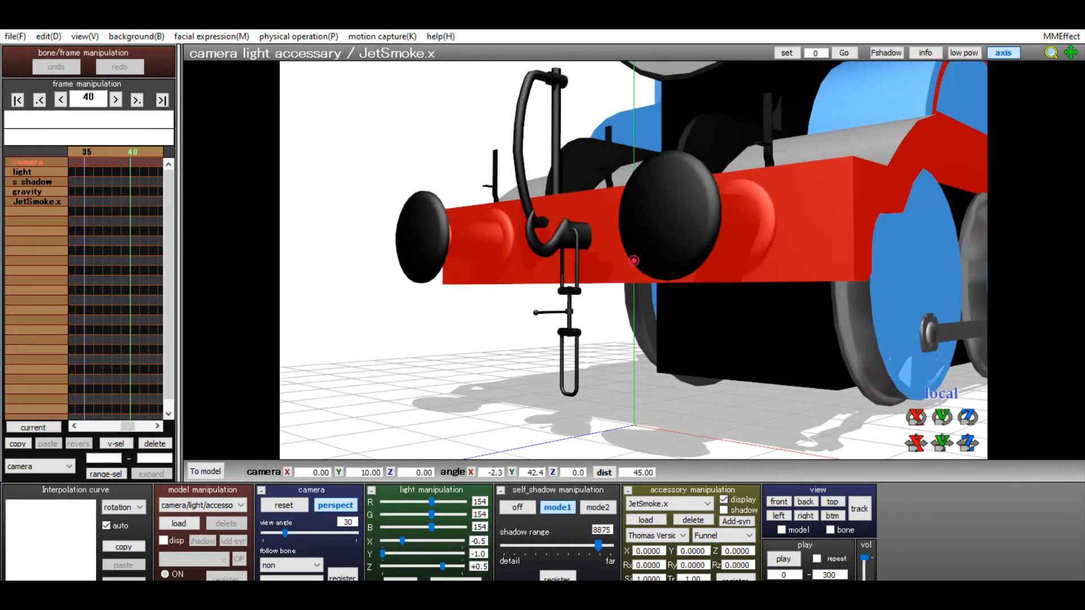
scroll(635, 260, down, 10)
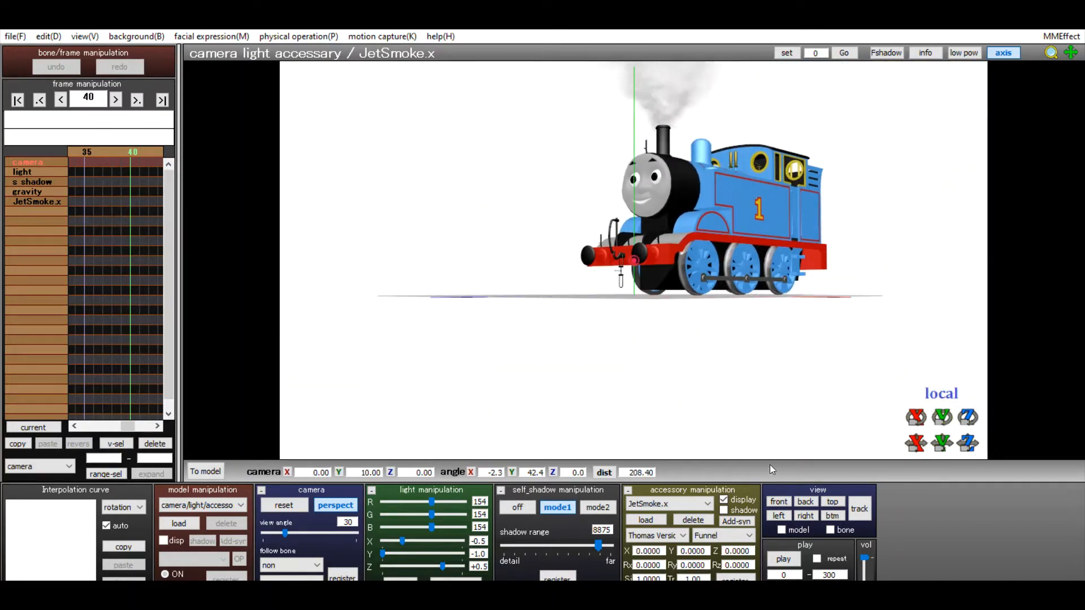
click(736, 577)
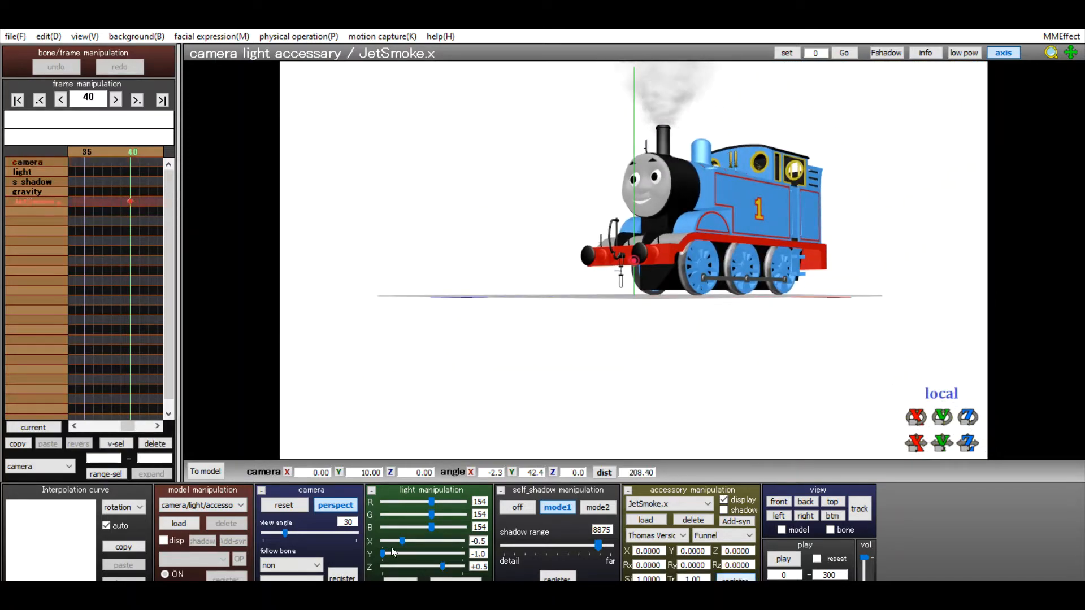
- Switch back to the Thomas Version8 model and move its All Bone along Z to about 33.05
click(202, 506)
click(204, 524)
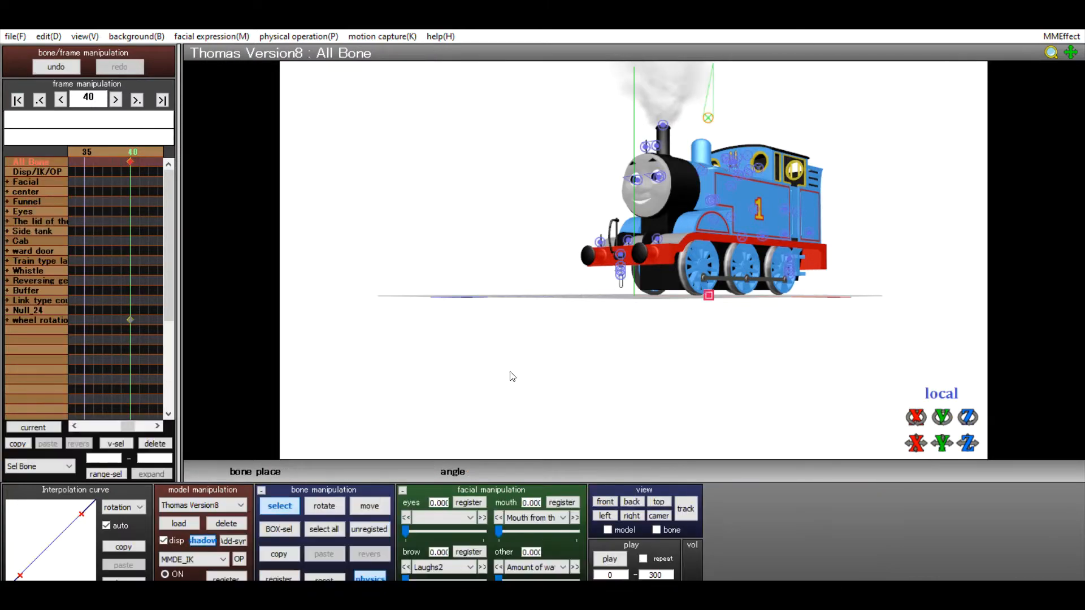
right_drag(464, 322, 472, 407)
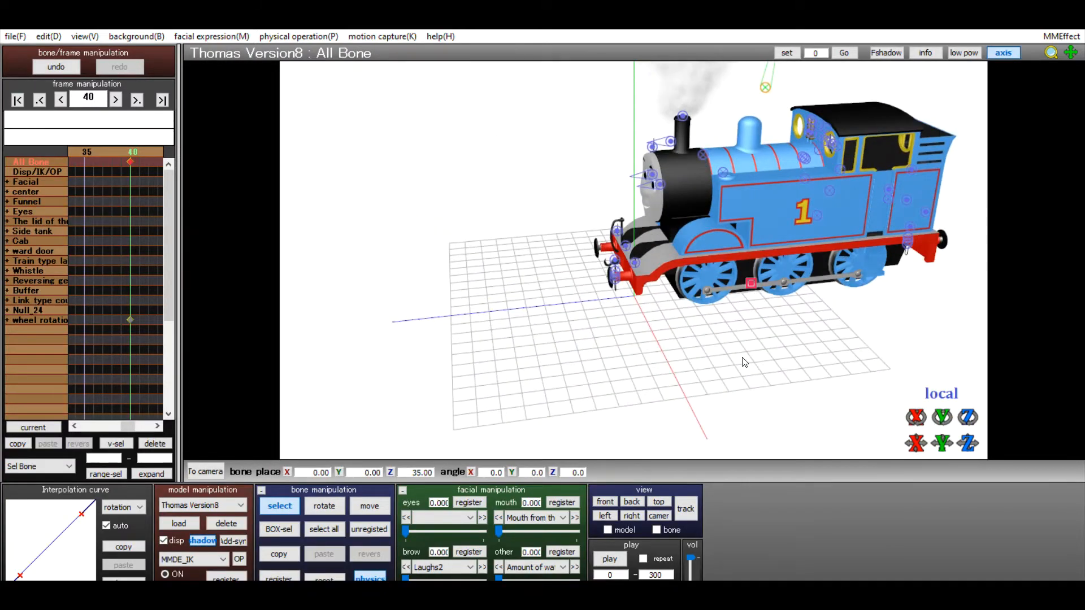
right_drag(744, 358, 721, 332)
mouse_move(760, 296)
mouse_down()
mouse_move(739, 296)
mouse_move(752, 296)
mouse_up()
drag(968, 443, 968, 441)
- Rotate the wheel rotation bone about its local X axis again and register its keyframe at frame 40
click(753, 92)
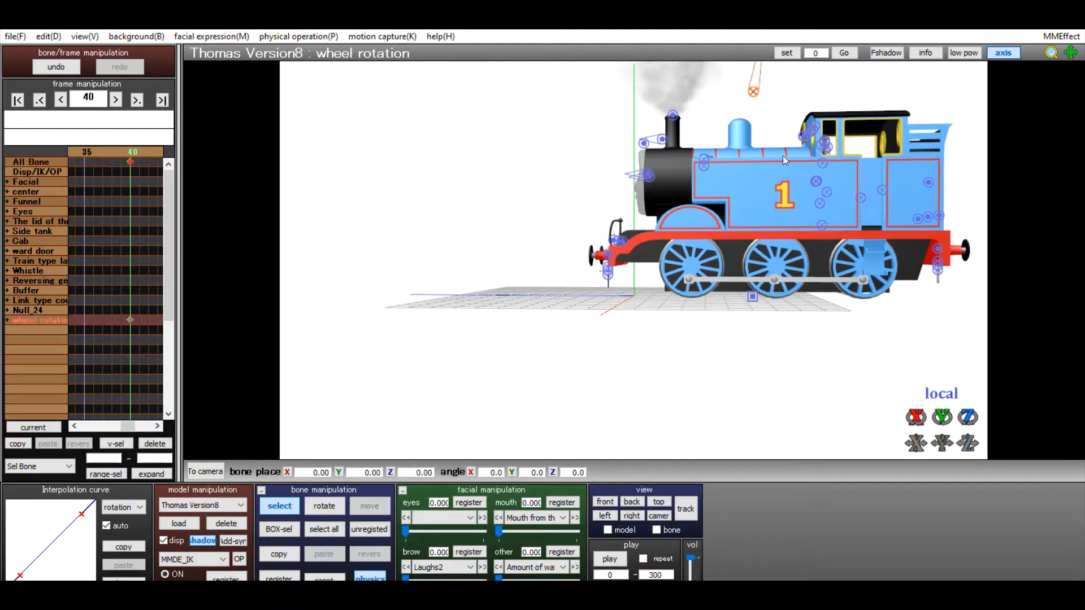
mouse_move(925, 412)
mouse_down()
mouse_move(924, 398)
mouse_move(924, 409)
mouse_up()
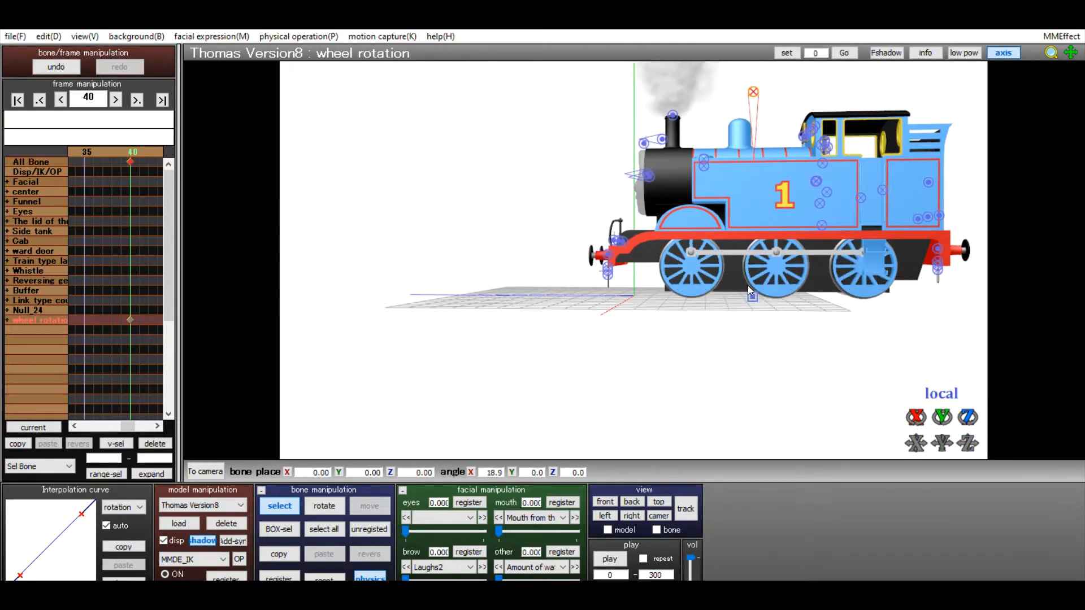
click(753, 296)
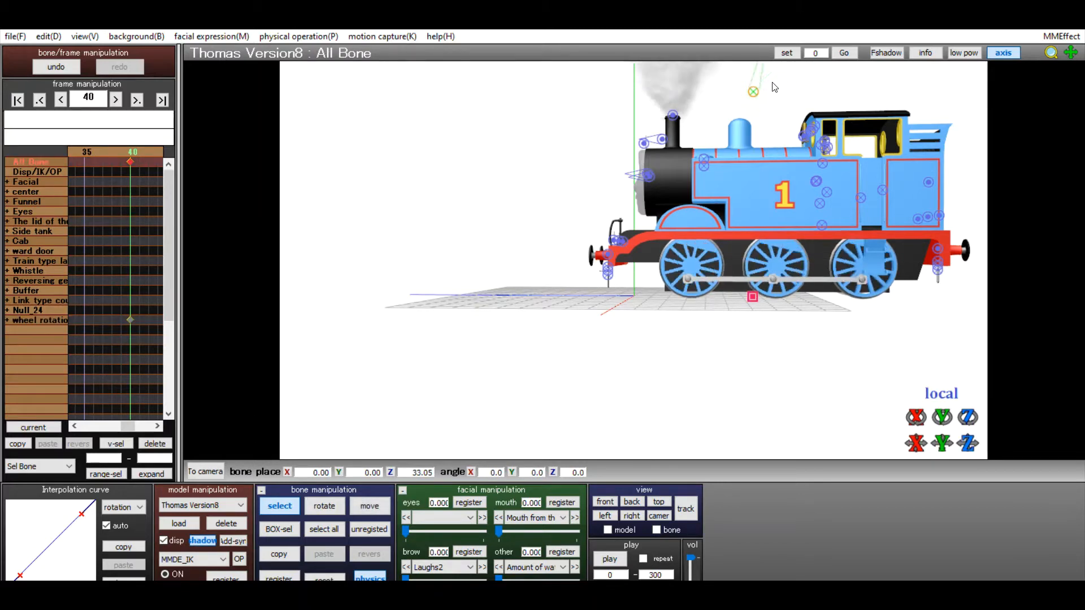
click(754, 91)
mouse_move(924, 414)
mouse_down()
mouse_move(923, 398)
mouse_move(924, 410)
mouse_up()
key(Return)
- Move the All Bone of Thomas Version8 along Z to about -105.45 and register its keyframe at frame 40
click(753, 296)
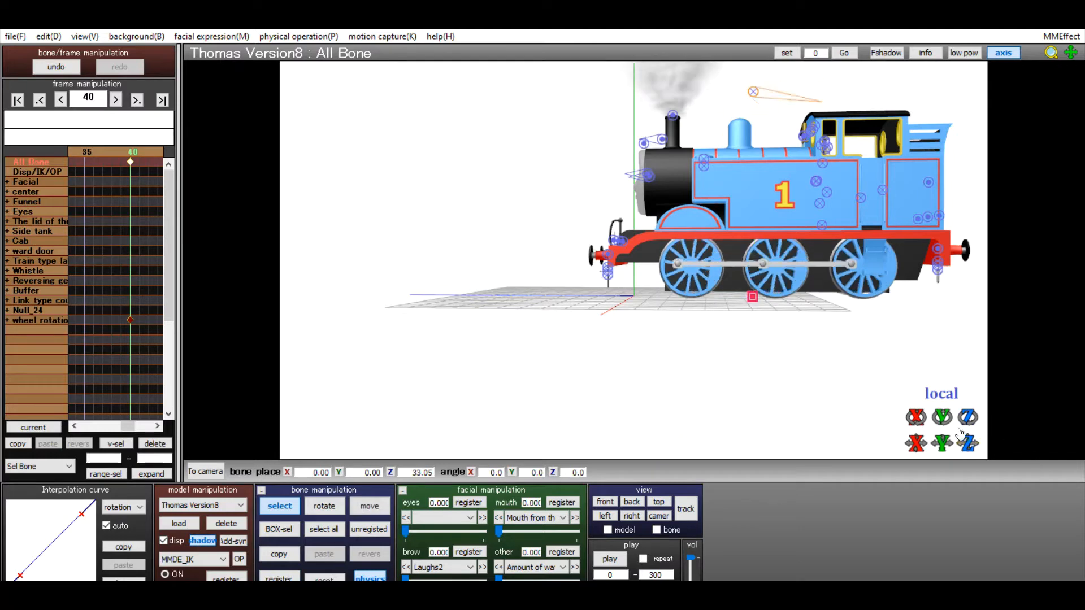
mouse_move(753, 296)
mouse_down()
mouse_move(304, 441)
mouse_move(246, 480)
mouse_up()
click(279, 577)
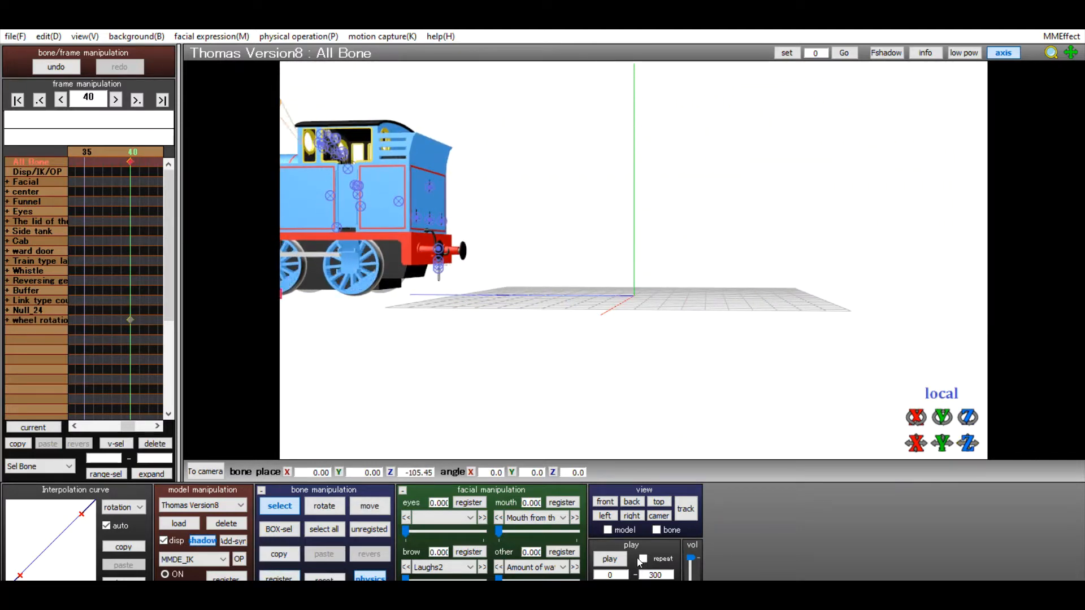
- Play back the animation to check the engine's movement and its funnel smoke, ending the playback after viewing it zoomed out
click(602, 554)
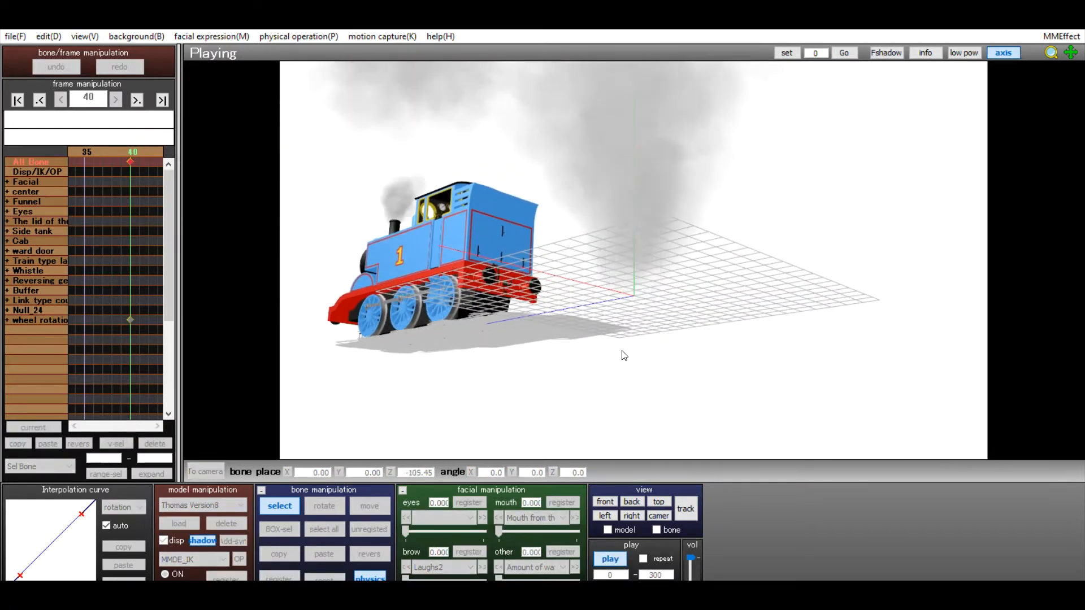
drag(1049, 48, 1050, 32)
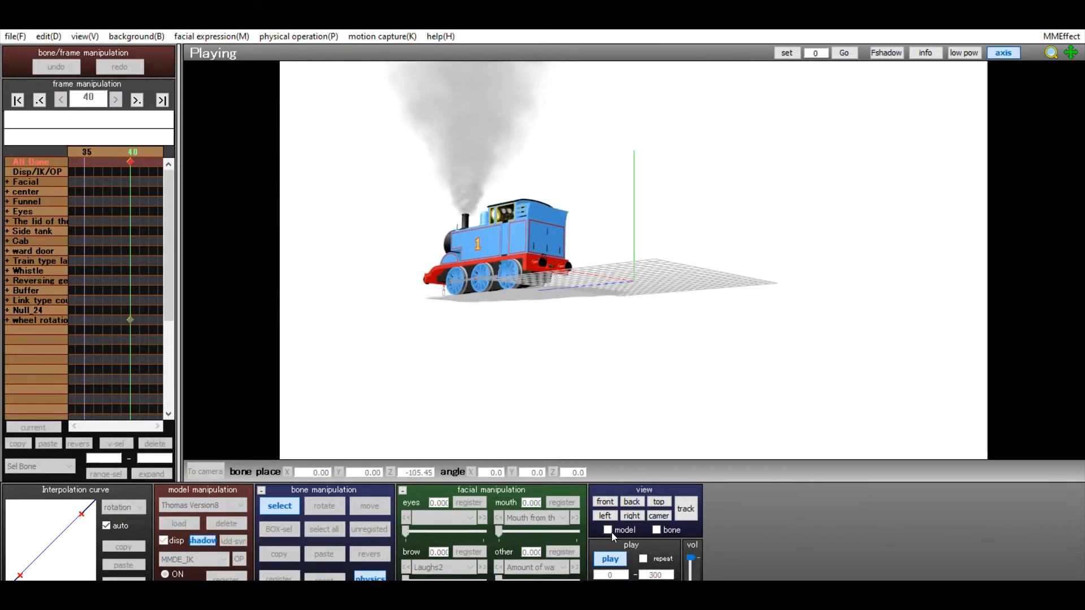
click(612, 557)
- Select the wheel rotation bone and set its X angle to 0
click(491, 194)
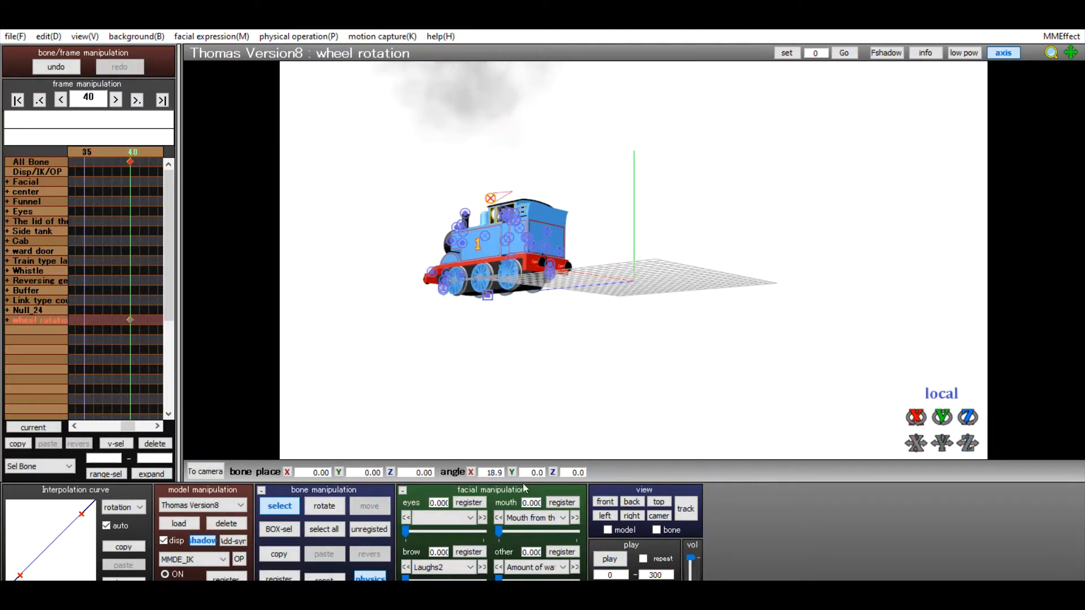
drag(506, 467, 478, 469)
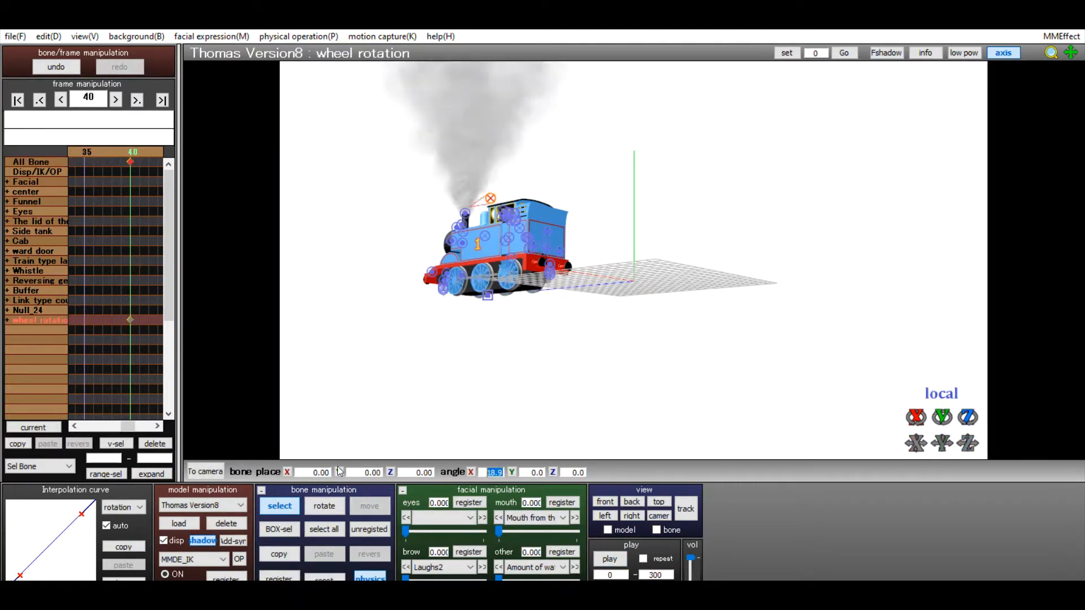
text(0)
key(Return)
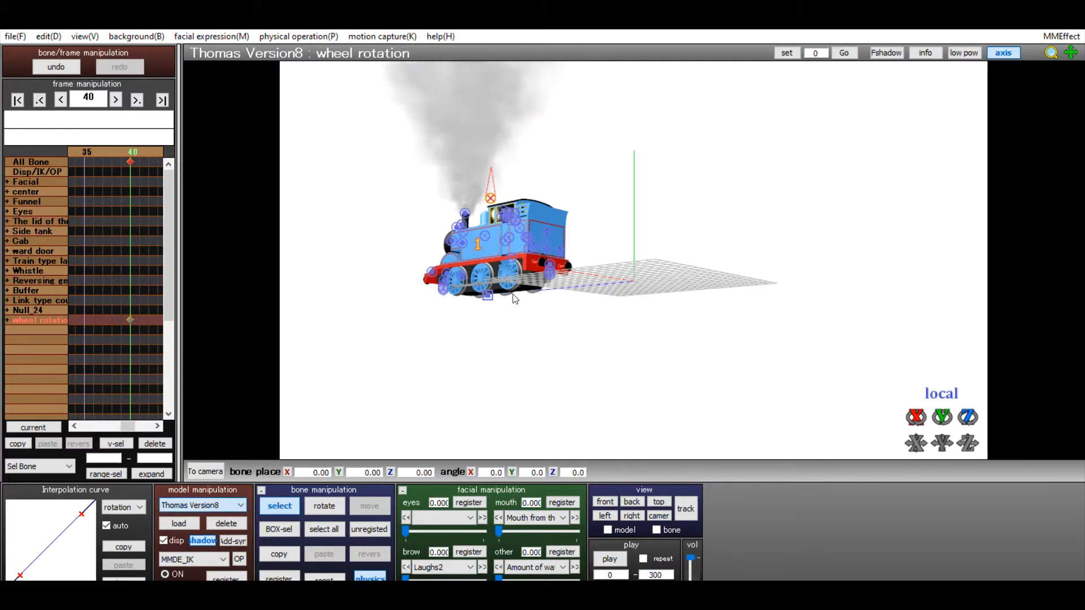
right_drag(468, 382, 567, 433)
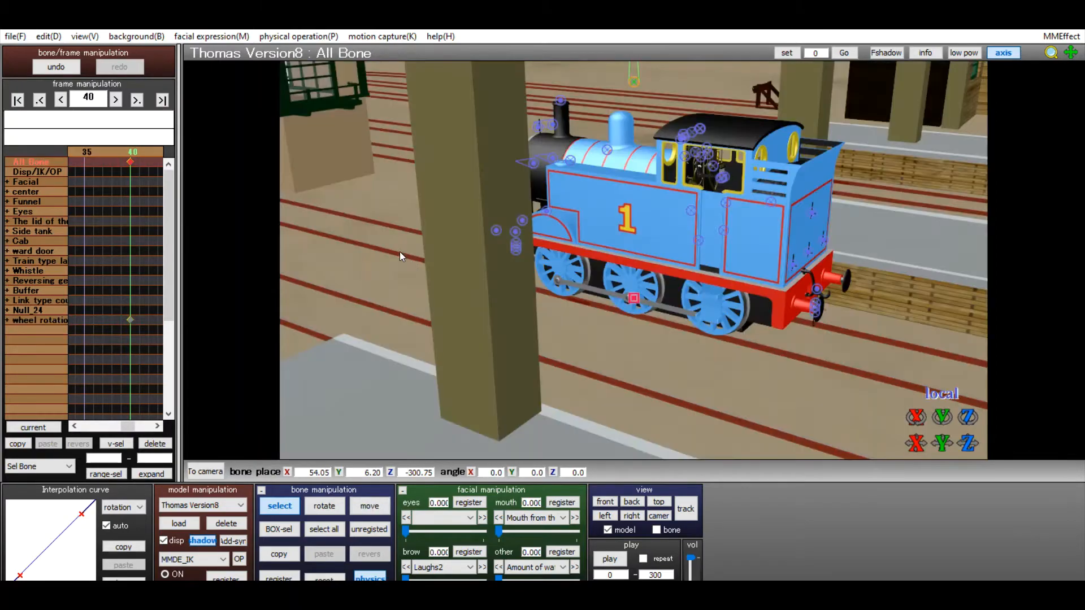
- Examine the engine on its track in the Knapford station scene from several angles and distances
right_drag(399, 252, 634, 300)
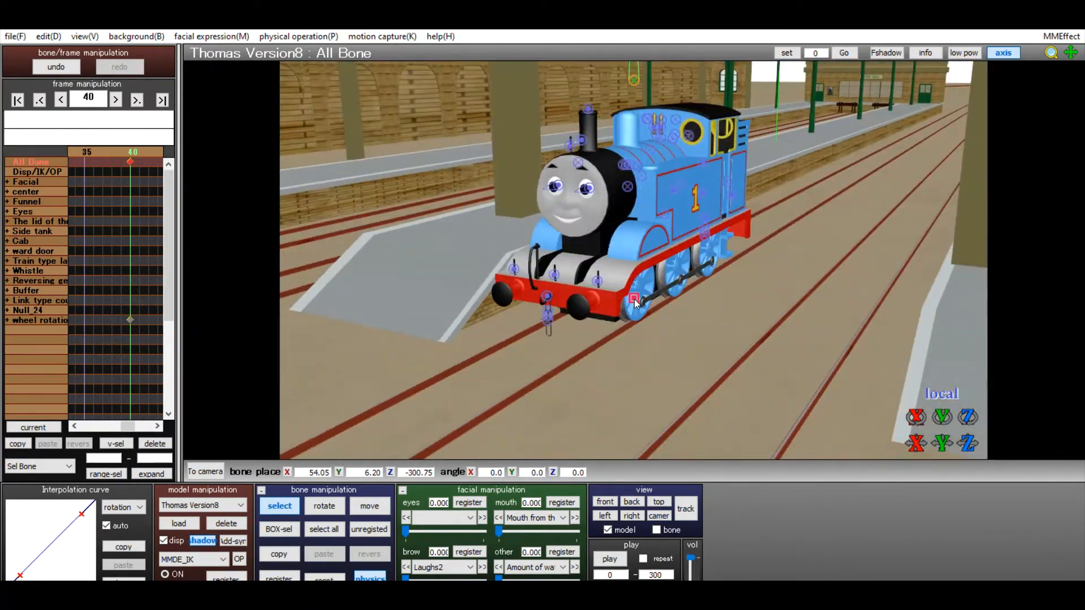
middle_drag(746, 67, 817, 120)
right_drag(817, 119, 823, 90)
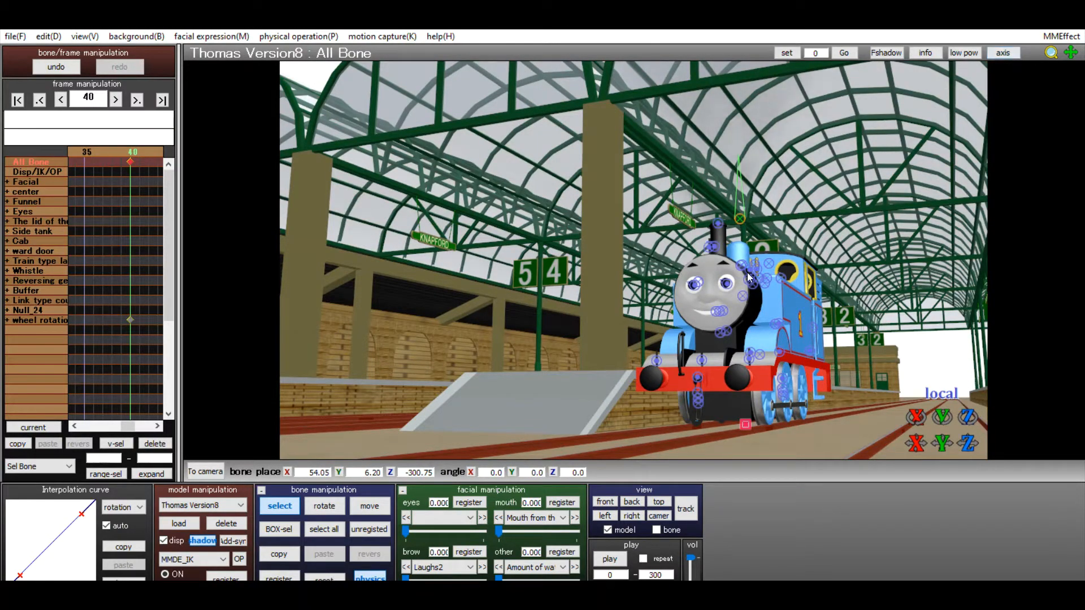
right_drag(747, 272, 725, 280)
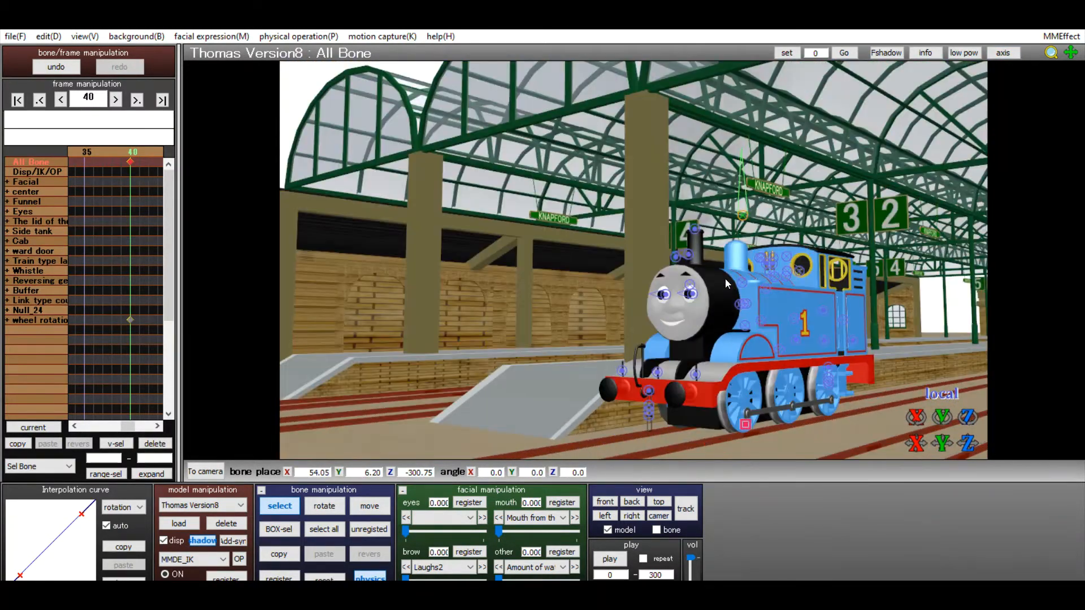
scroll(549, 232, up, 10)
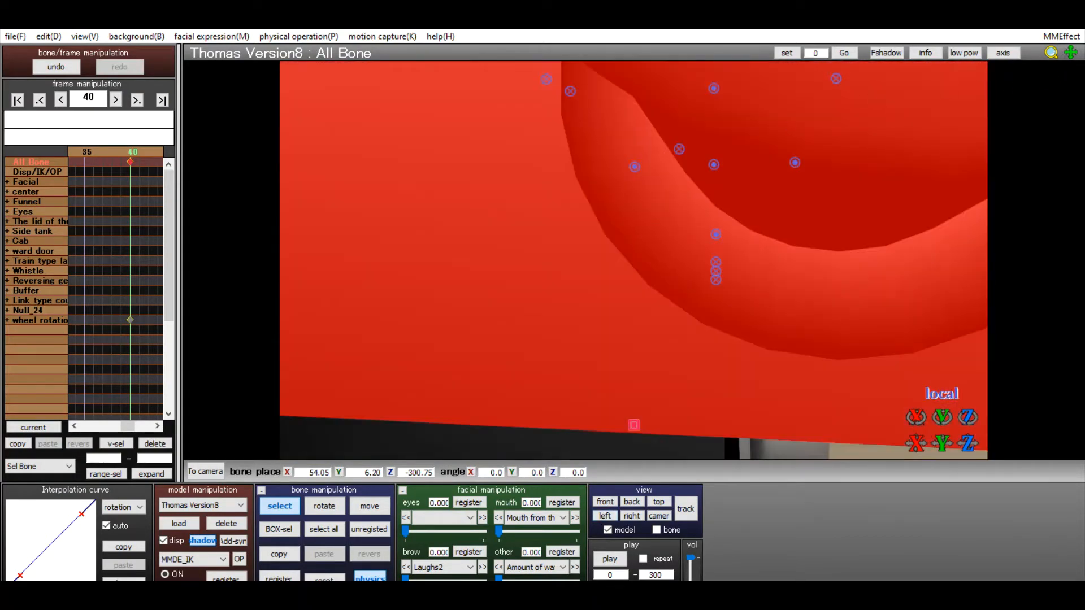
scroll(634, 261, down, 10)
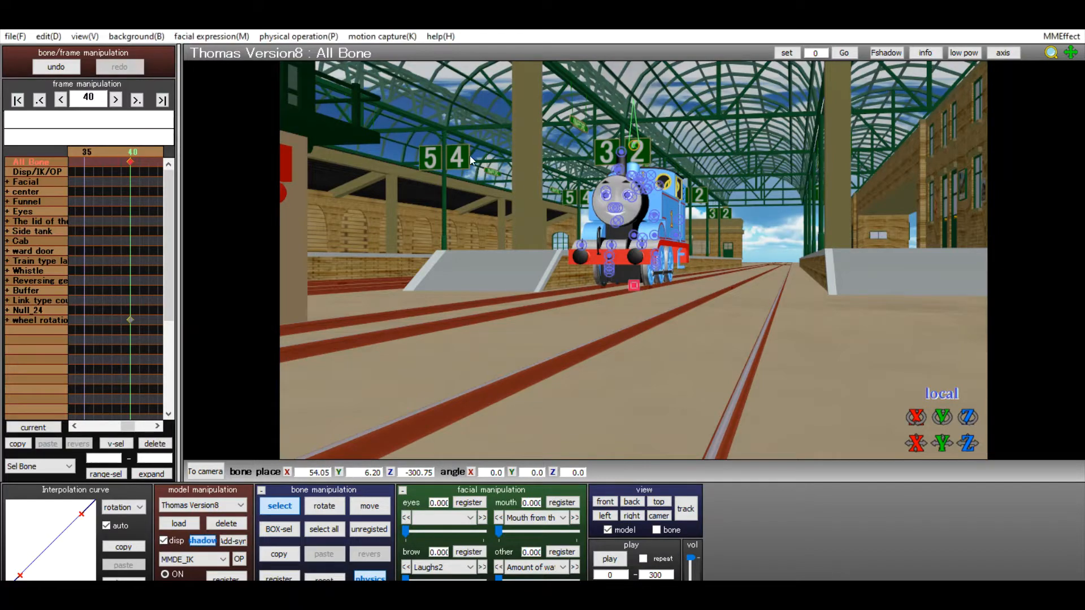
right_drag(664, 240, 687, 298)
- Move the All Bone of Thomas Version8 along Z to about -571.10, out beside the signal box
drag(968, 443, 967, 579)
right_drag(629, 113, 731, 63)
drag(1070, 52, 1083, 297)
right_drag(649, 168, 760, 144)
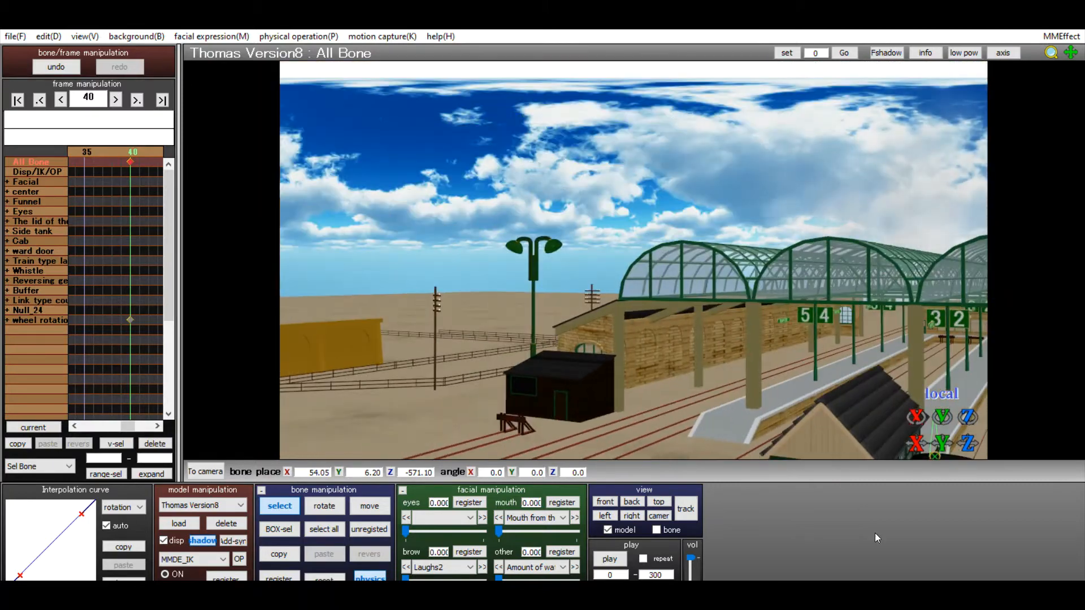
click(604, 515)
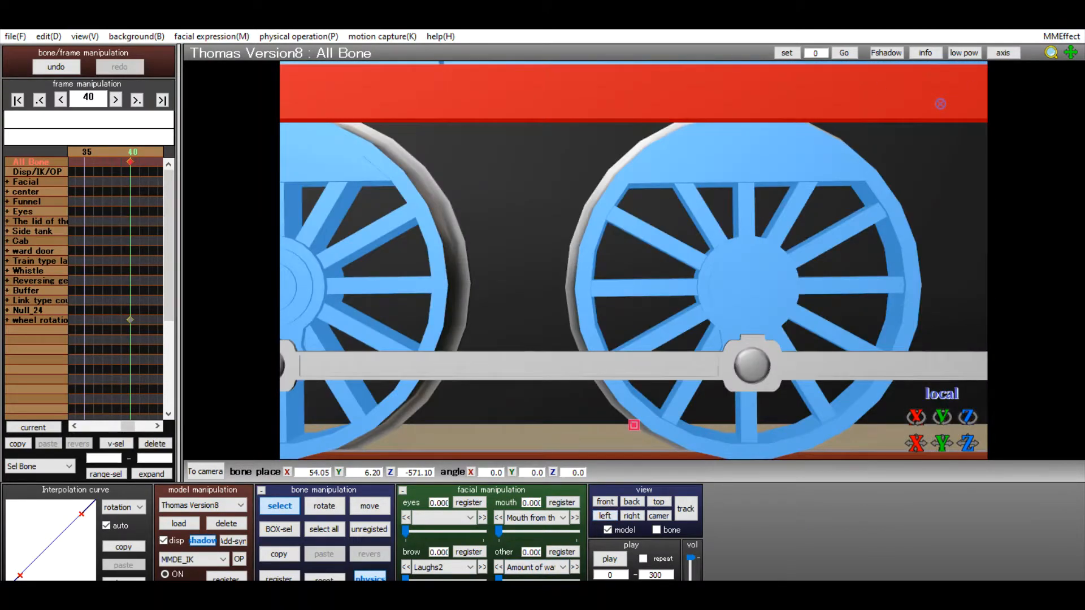
scroll(618, 313, down, 5)
right_drag(619, 310, 686, 329)
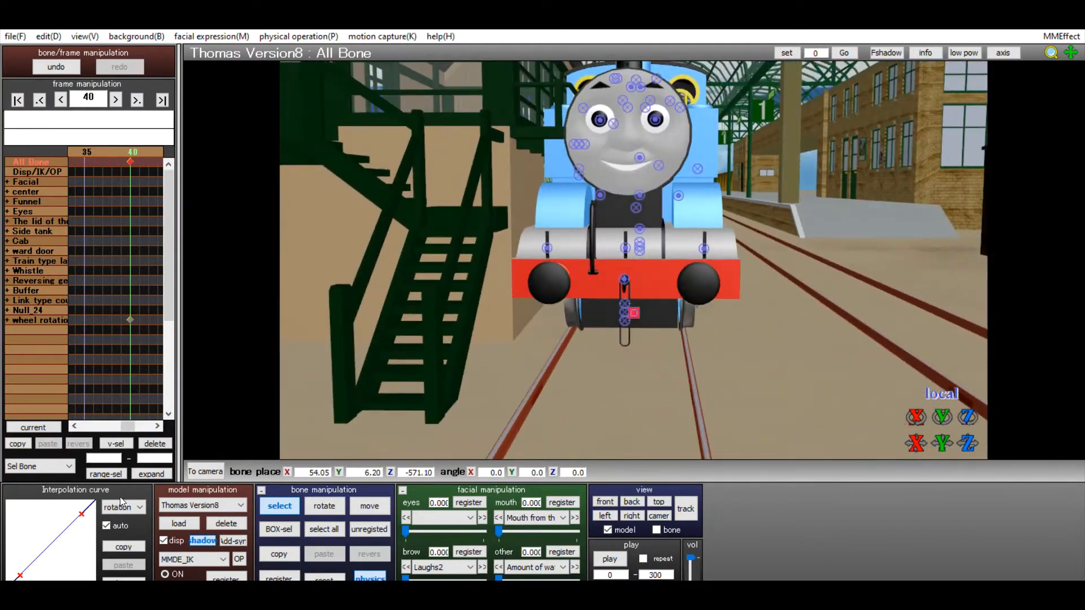
- Switch to the Knapford Signal Box model and move its All parents bone to about X 0.98 and Z -536.12
click(193, 502)
click(193, 523)
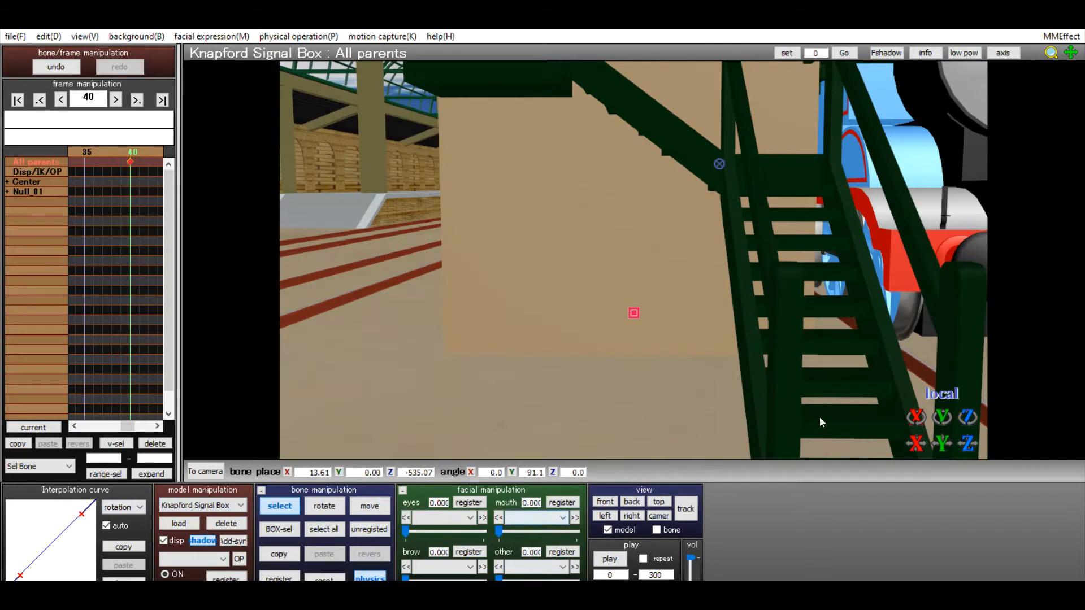
drag(917, 444, 967, 442)
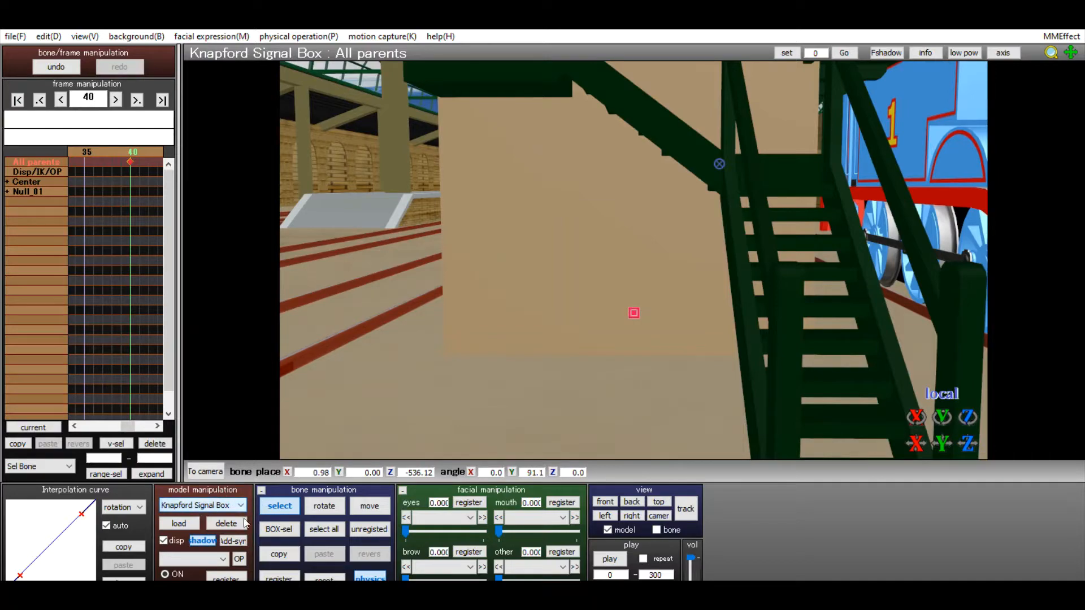
- Switch back to Thomas Version8 and examine the engine's clearance from the signal box from several angles
click(185, 519)
right_drag(596, 162, 564, 161)
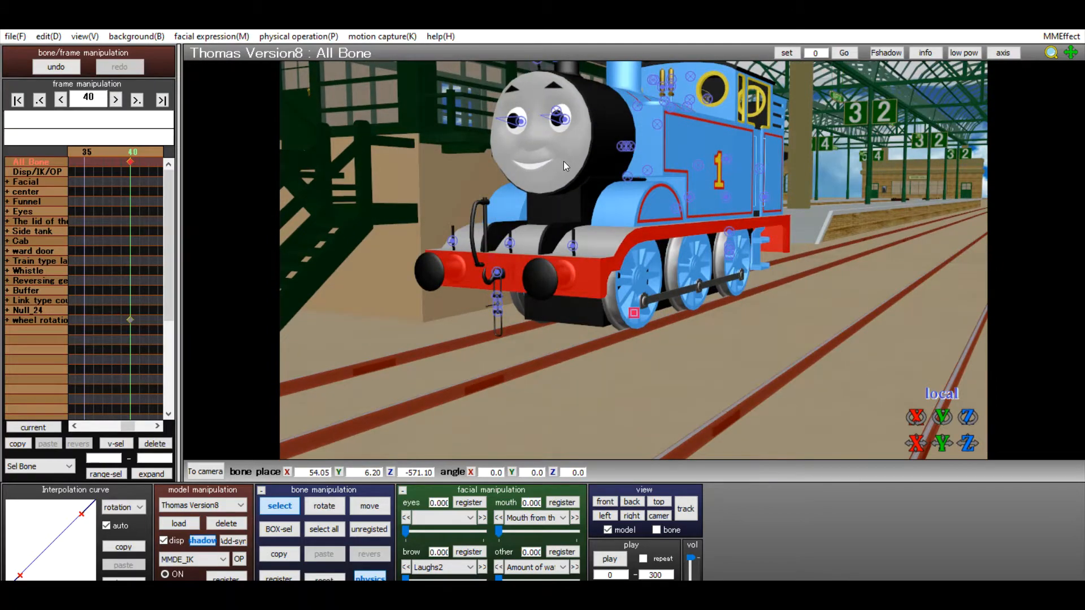
right_drag(564, 162, 606, 170)
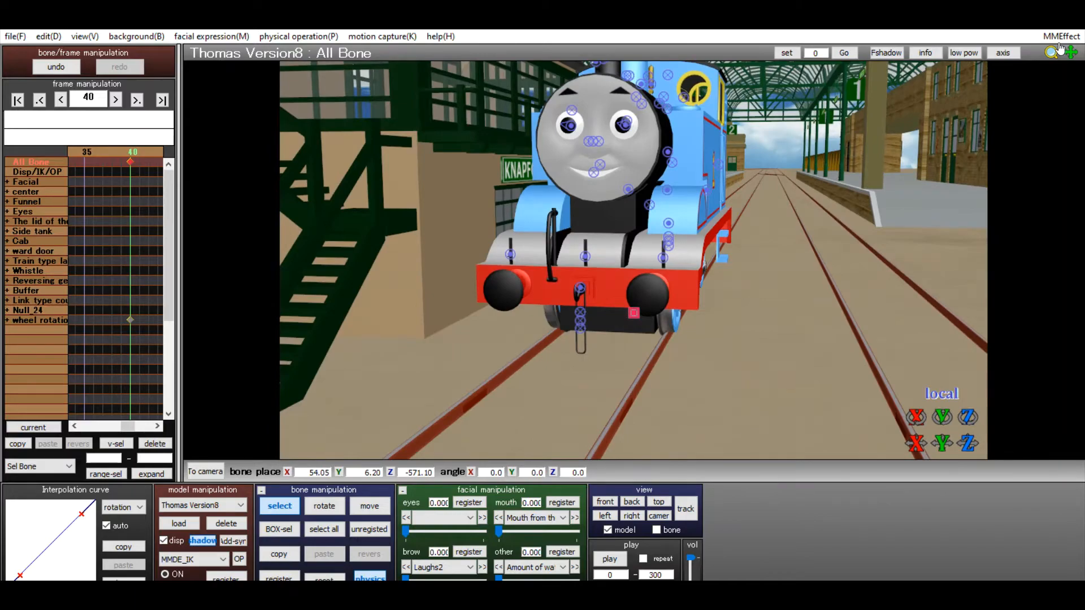
drag(1057, 49, 1051, 39)
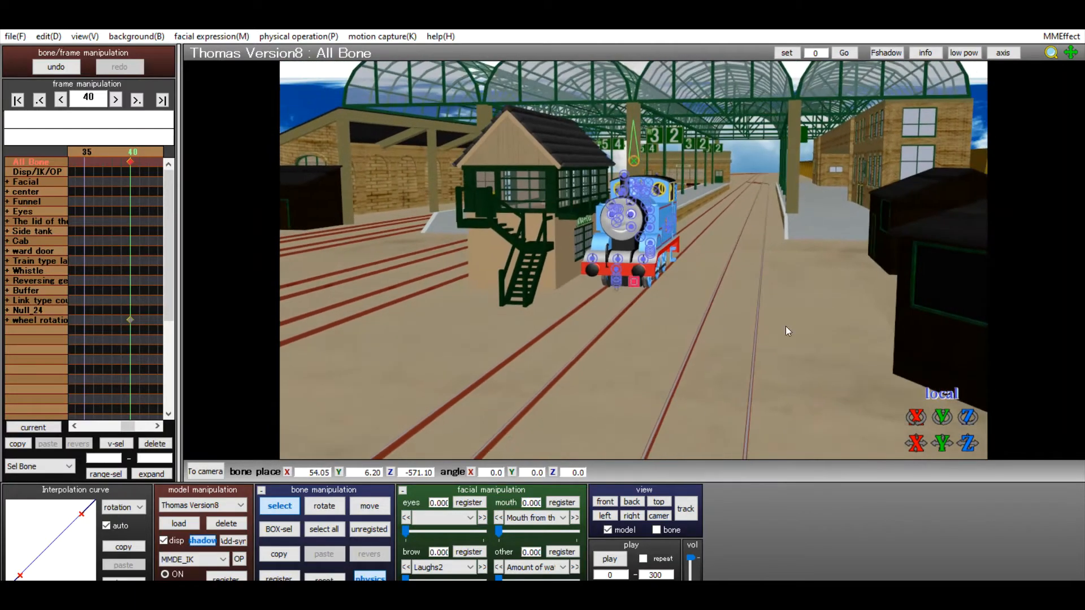
right_drag(704, 411, 682, 418)
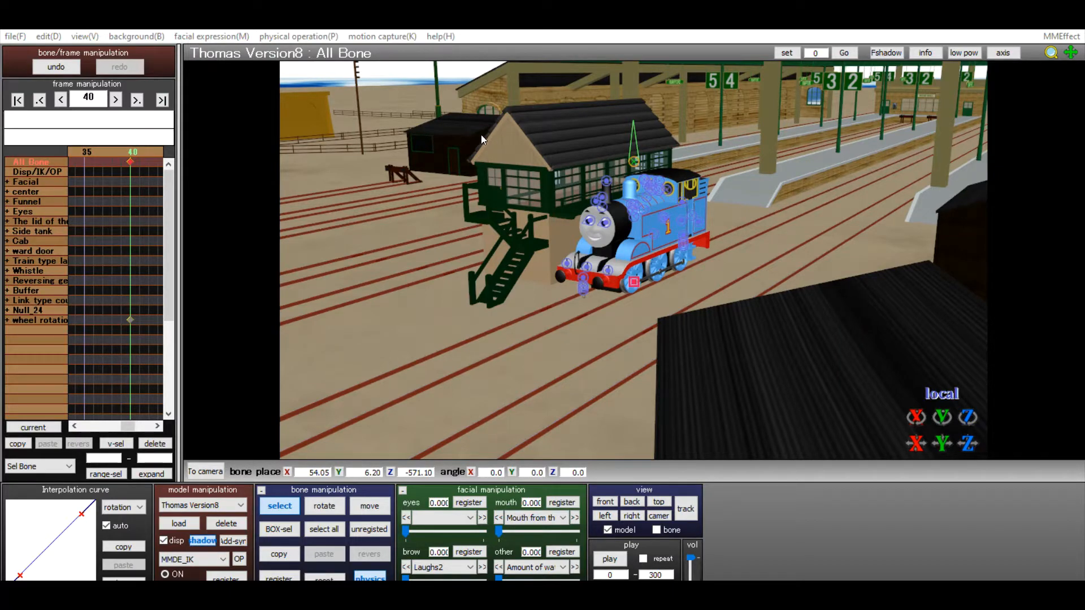
- Load the Troublesome Trucks_5_10 model and move its Null_00 bone to about X 53.35 and Y 5.95
click(178, 519)
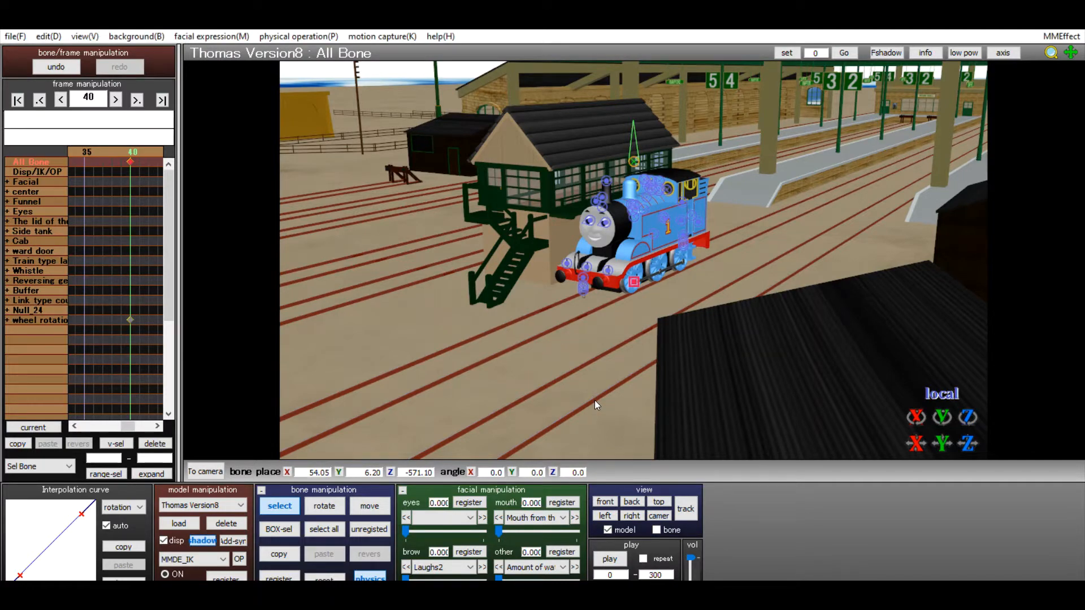
key(Tab)
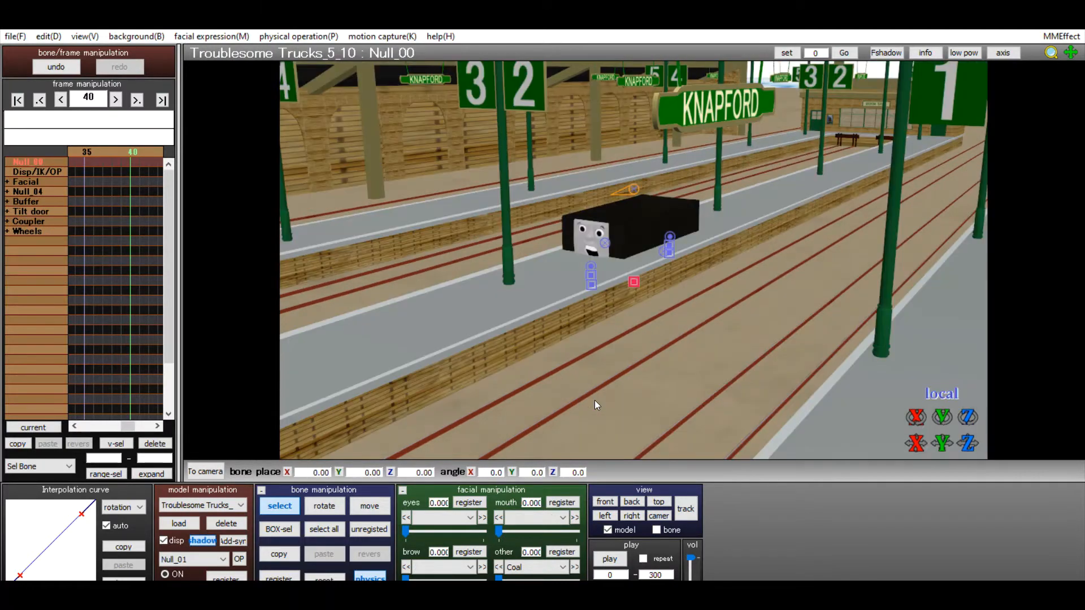
right_drag(595, 400, 641, 381)
drag(923, 438, 1017, 438)
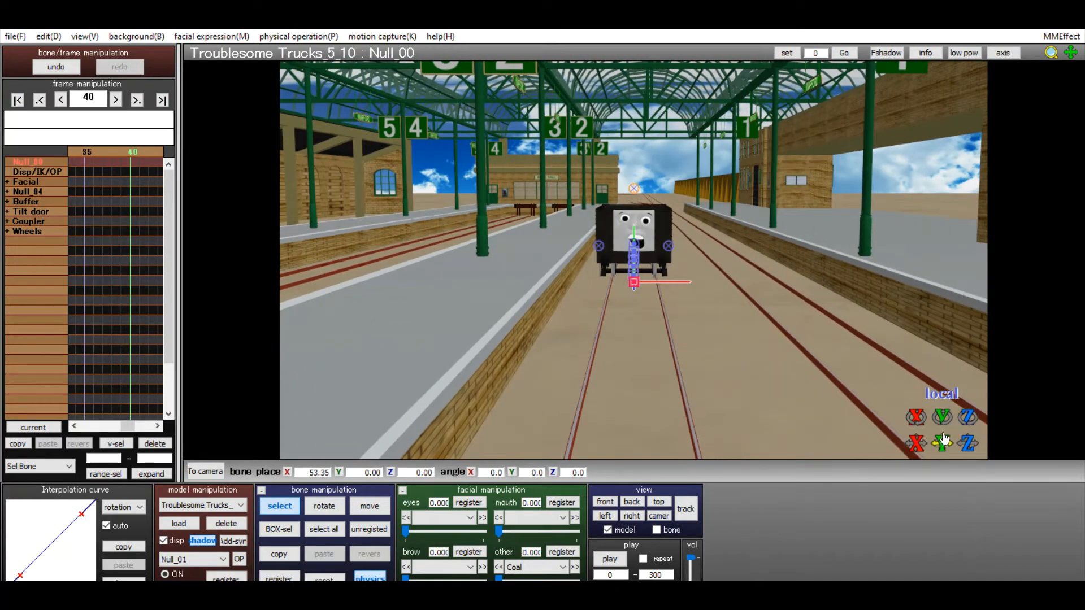
drag(943, 443, 942, 429)
- Move the truck's Null_00 bone along Z to about -465.95, directly behind the engine
right_drag(834, 275, 1013, 107)
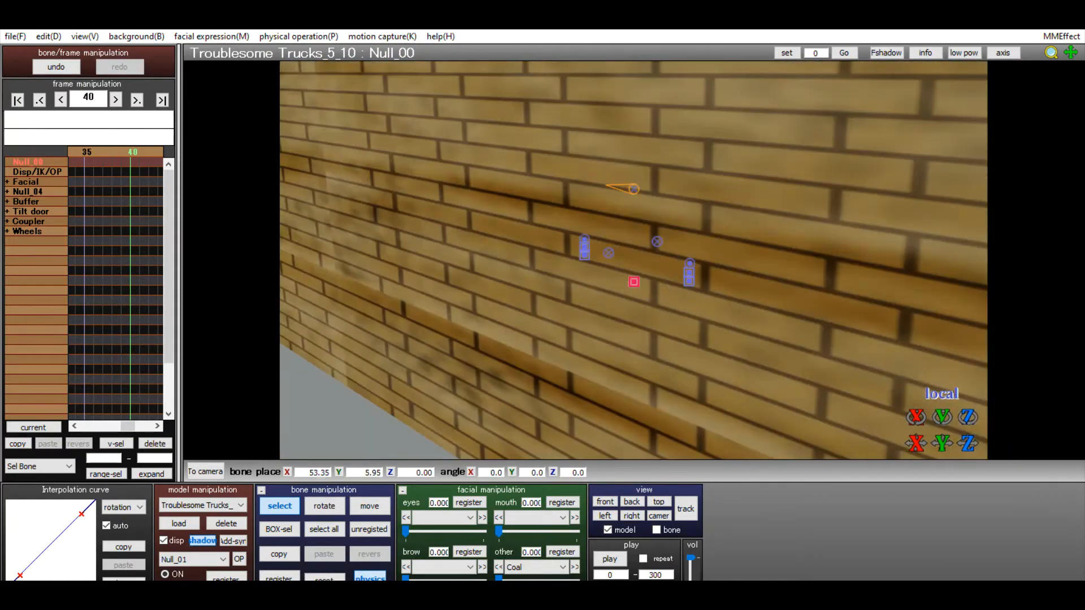
mouse_move(1052, 52)
mouse_down()
mouse_move(1052, 122)
mouse_move(1050, 40)
mouse_up()
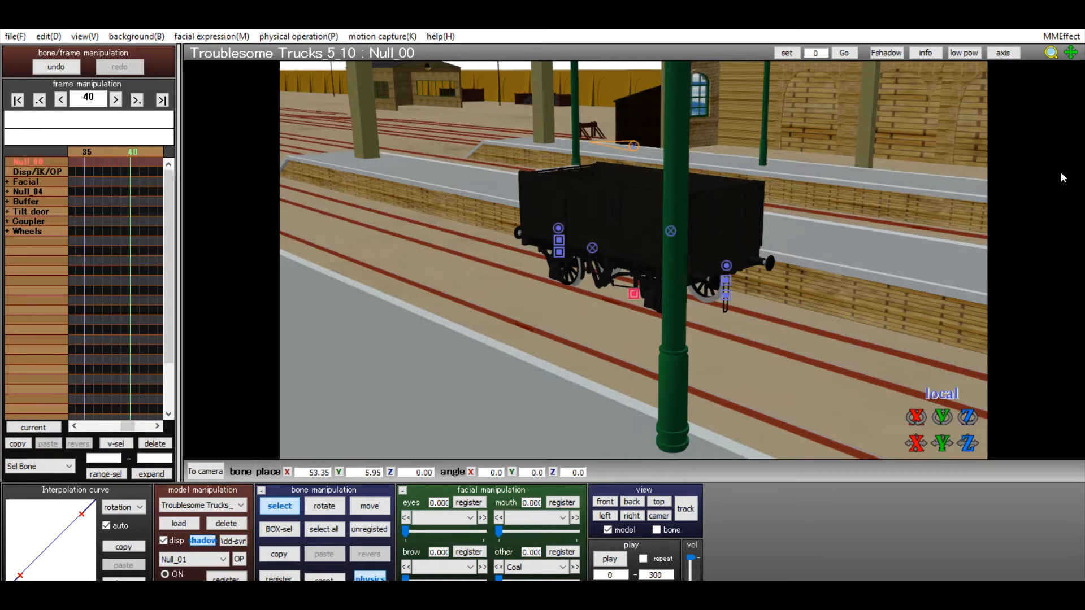
right_drag(959, 142, 1084, 135)
drag(968, 444, 968, 609)
drag(567, 438, 568, 440)
- Switch to Thomas Version8 and rotate the front Link type coupler2 bone about its local X axis to an X angle of about 8.7
click(227, 507)
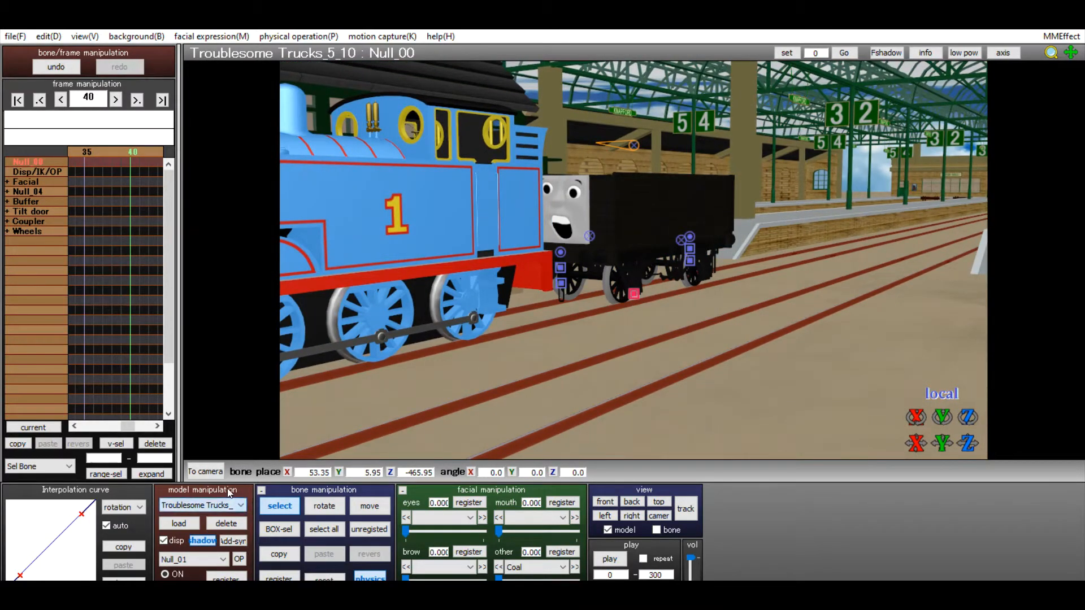
click(198, 509)
right_drag(746, 251, 770, 252)
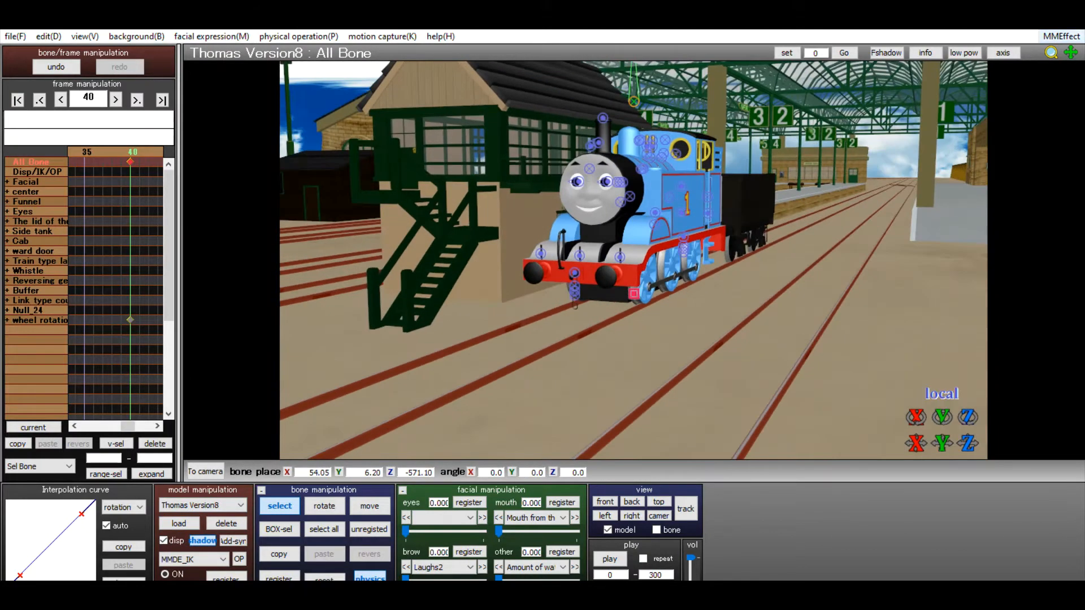
drag(1051, 52, 1051, 18)
right_drag(821, 178, 843, 166)
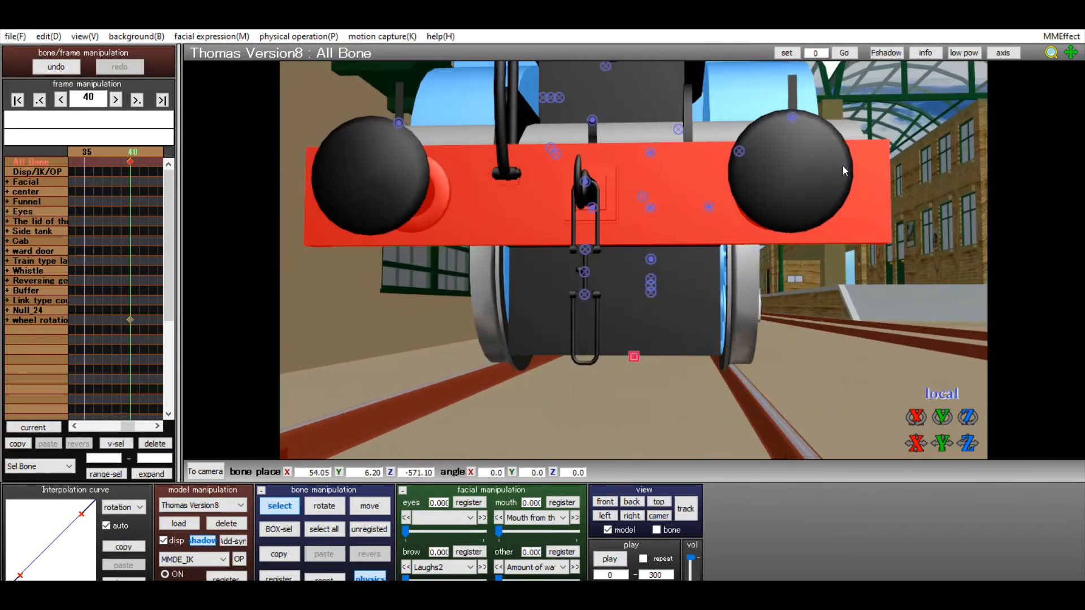
click(586, 248)
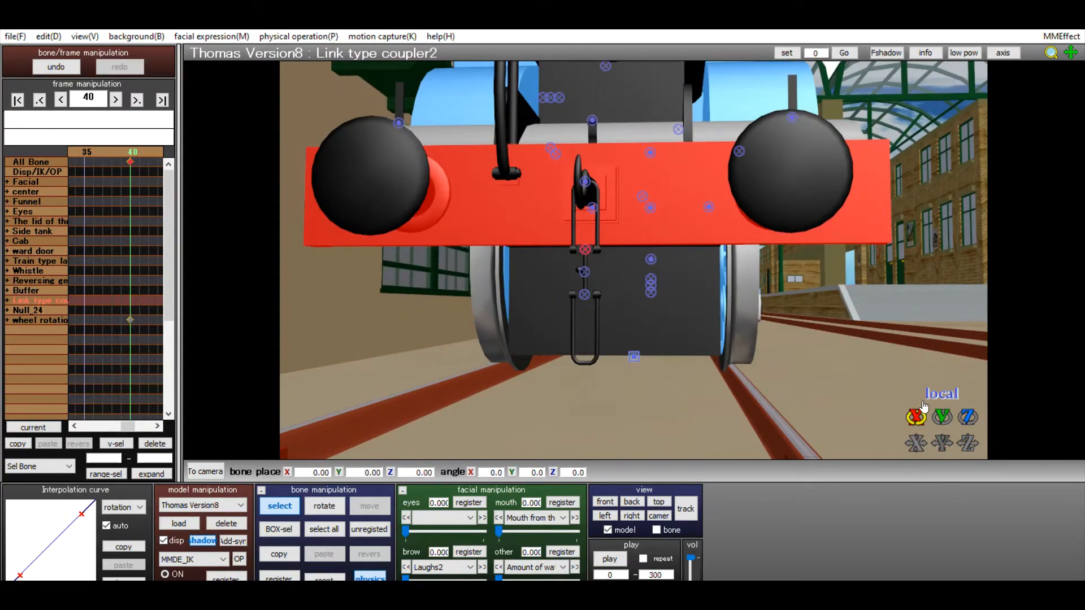
drag(916, 418, 916, 305)
right_drag(837, 393, 815, 400)
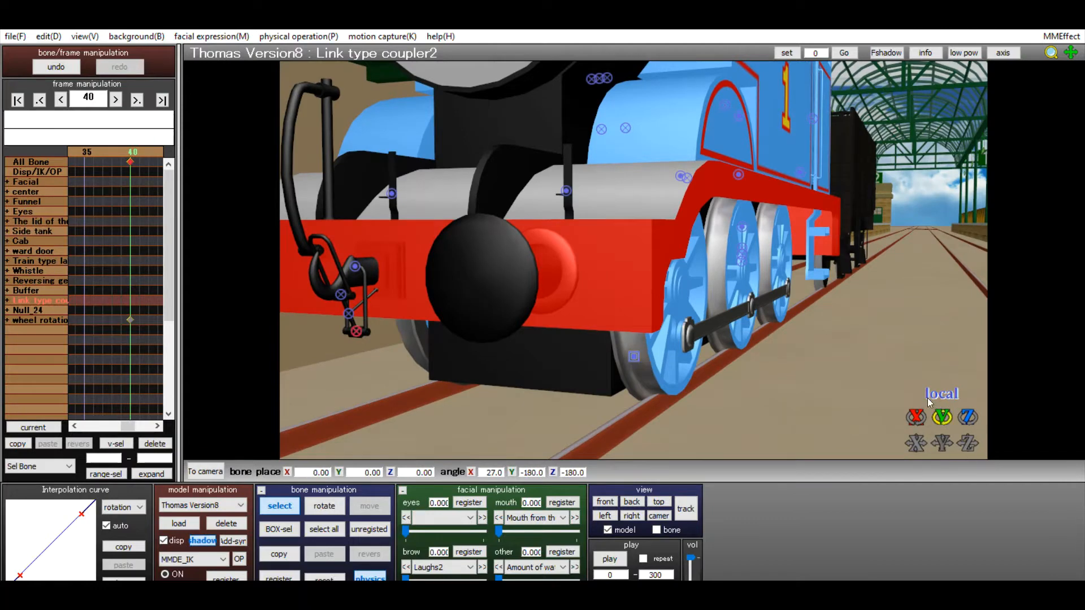
mouse_move(916, 418)
mouse_down()
mouse_move(916, 452)
mouse_move(916, 436)
mouse_up()
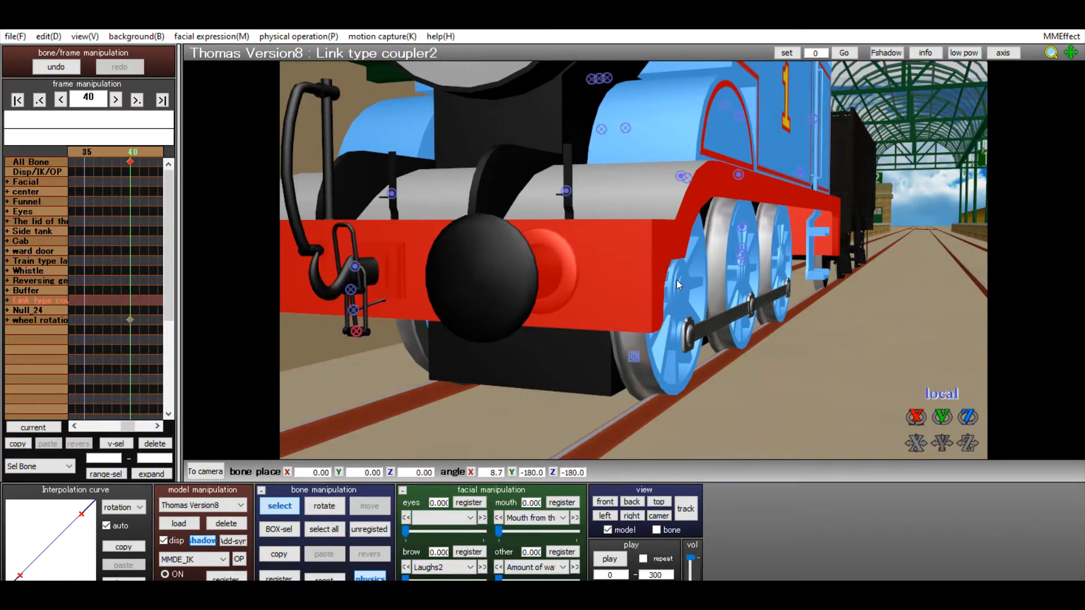
- Try the Control valve morph on the regulator inside the engine's cab
right_drag(677, 279, 531, 297)
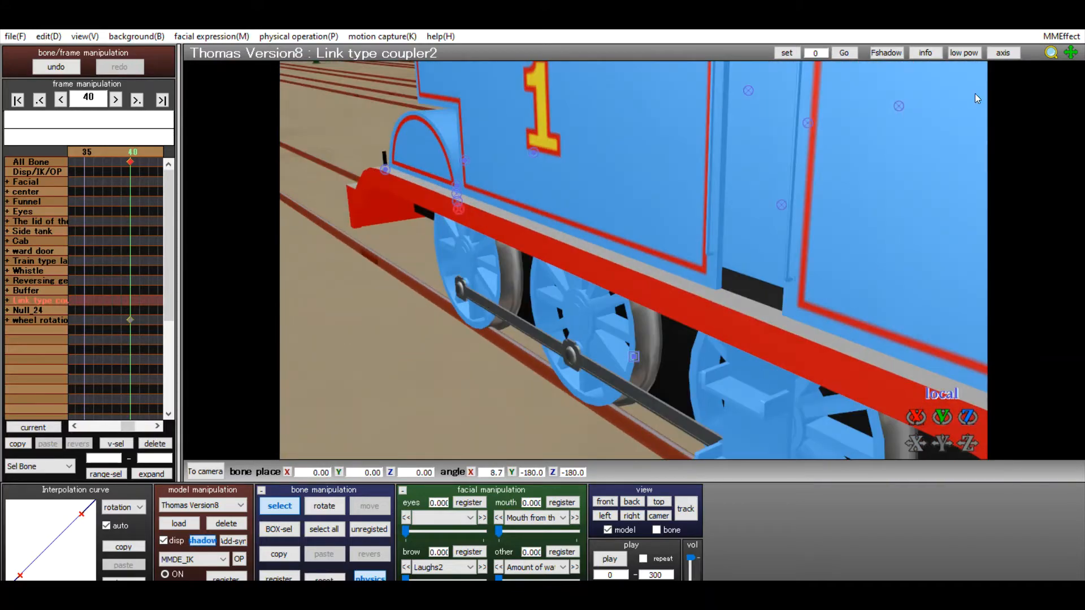
drag(1081, 50, 1052, 17)
right_drag(832, 94, 799, 85)
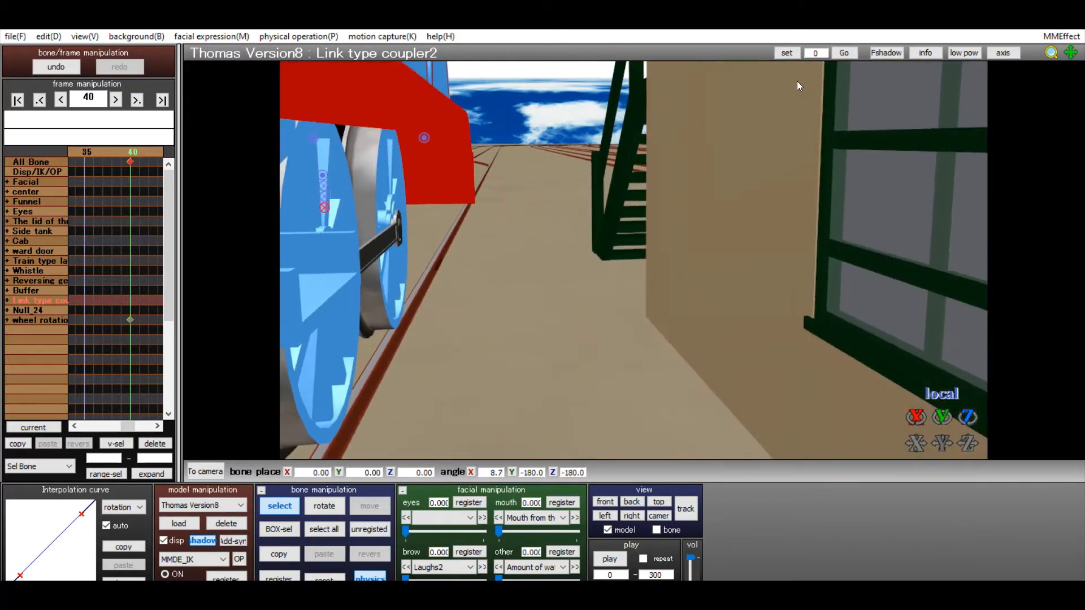
drag(1071, 53, 852, 351)
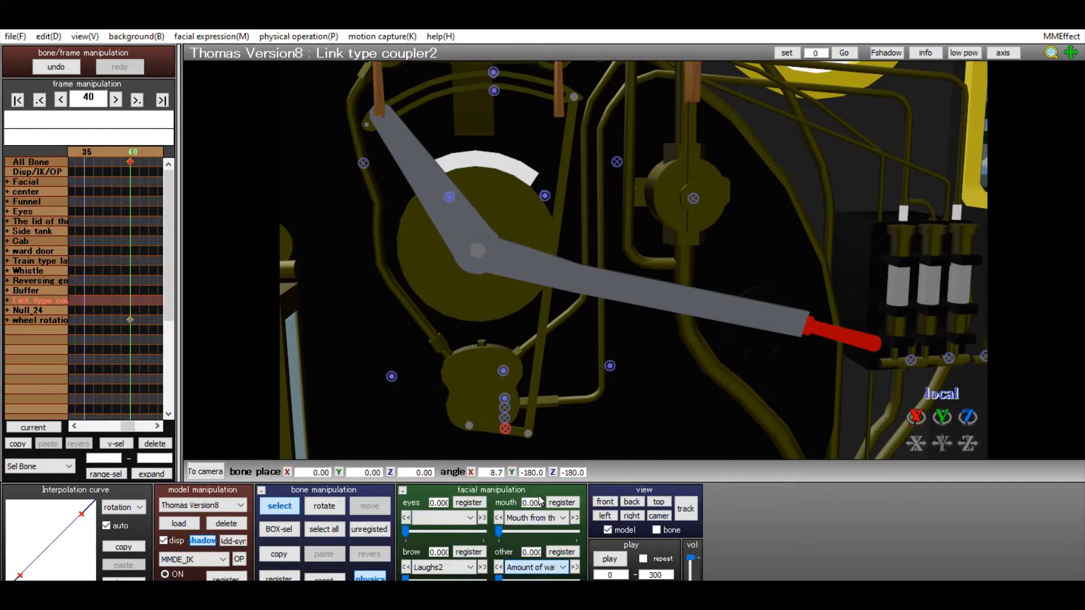
click(539, 518)
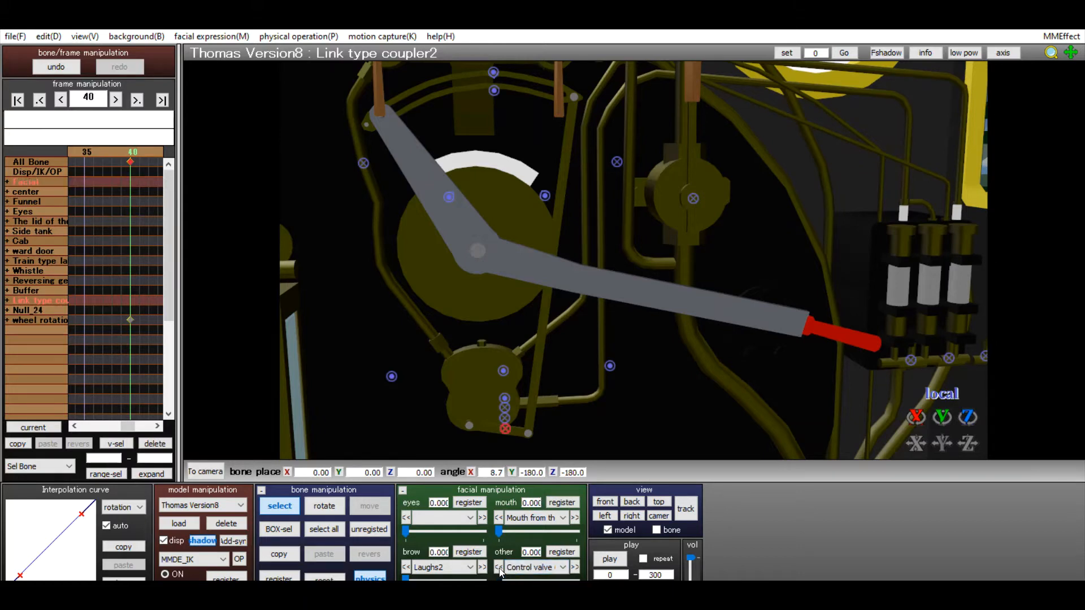
drag(499, 580, 813, 290)
mouse_move(1071, 53)
mouse_down()
mouse_move(1077, 142)
mouse_move(1045, 74)
mouse_move(1074, 42)
mouse_up()
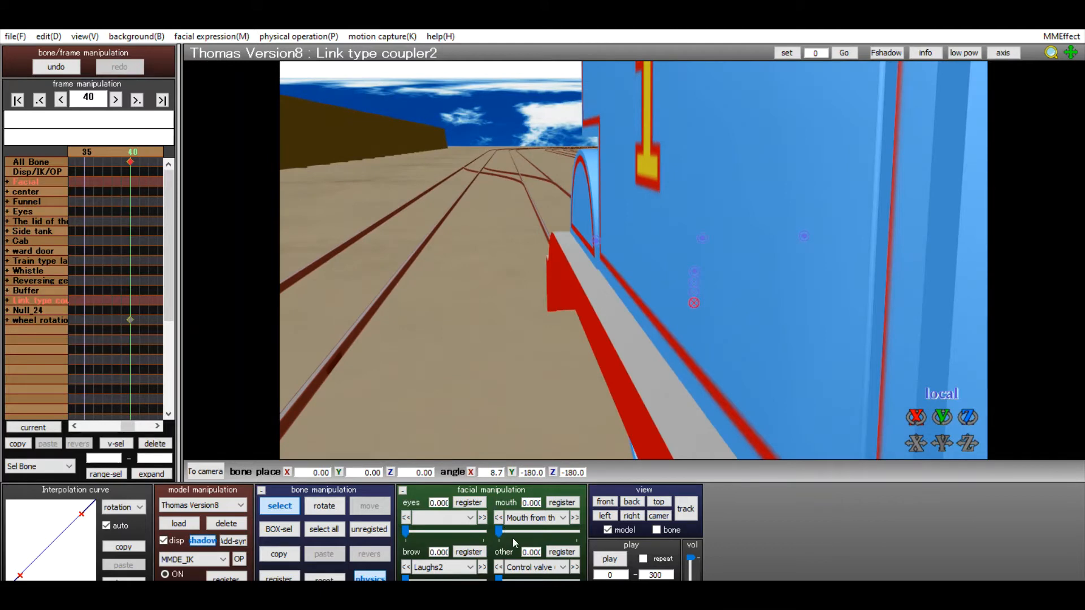
- Try the Buffer1 morph on the engine's front buffers
click(531, 518)
drag(499, 580, 475, 583)
click(524, 531)
right_drag(481, 412, 601, 388)
drag(1077, 43, 1067, 42)
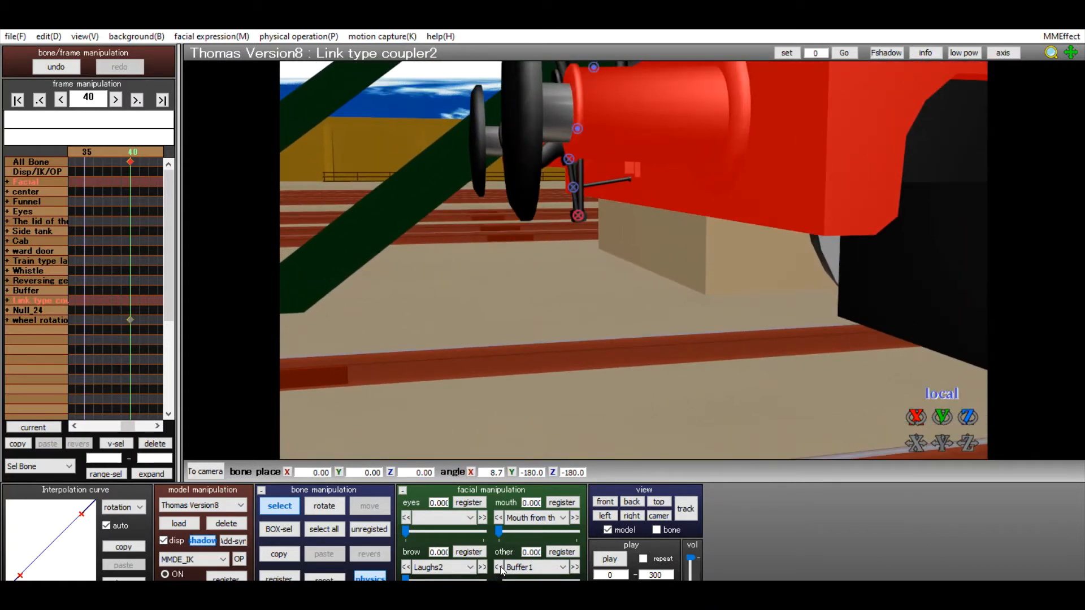
mouse_move(500, 577)
mouse_down()
mouse_move(622, 557)
mouse_move(503, 551)
mouse_move(492, 516)
mouse_move(493, 568)
mouse_move(583, 578)
mouse_move(493, 583)
mouse_up()
- Move the Troublesome Trucks_5_10 model's Null_00 bone along Z and place Thomas Version8's All Bone at Z about -288.85
drag(1071, 52, 1050, 39)
right_drag(640, 282, 739, 274)
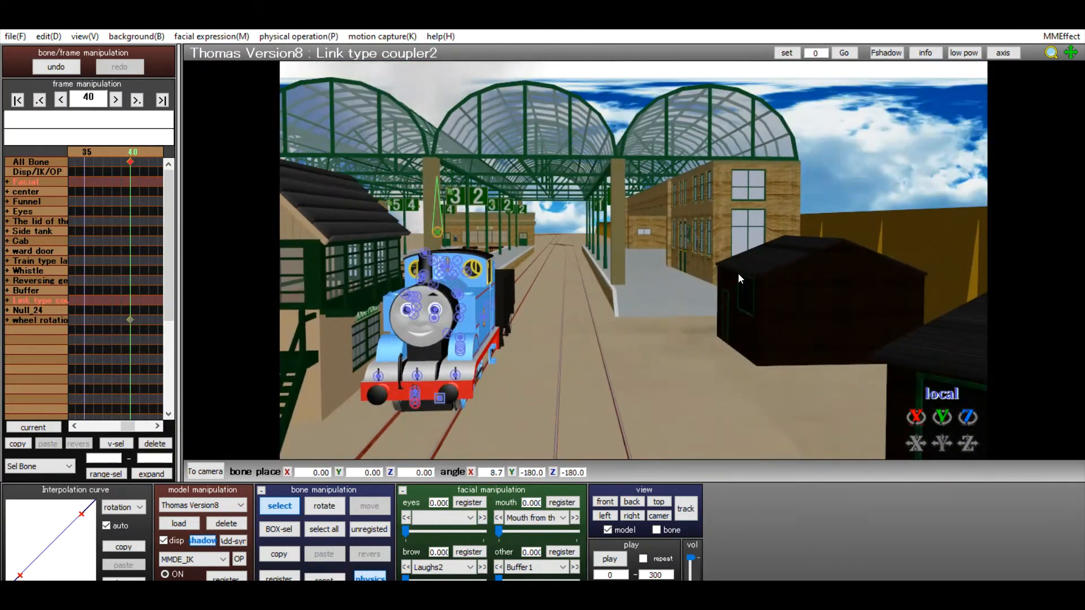
click(604, 516)
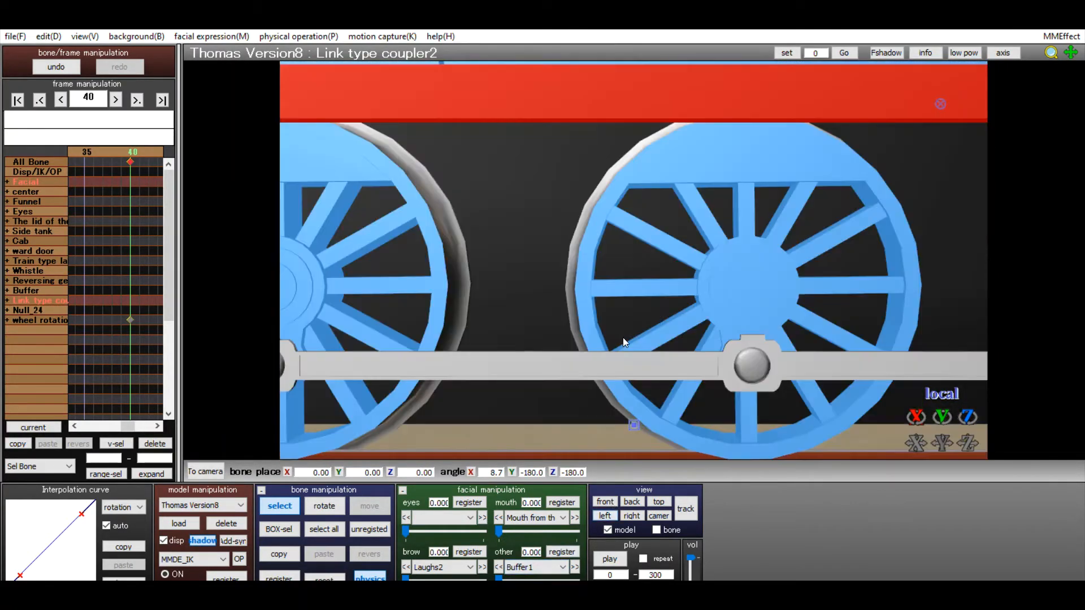
right_drag(623, 338, 704, 330)
drag(1052, 51, 1051, 39)
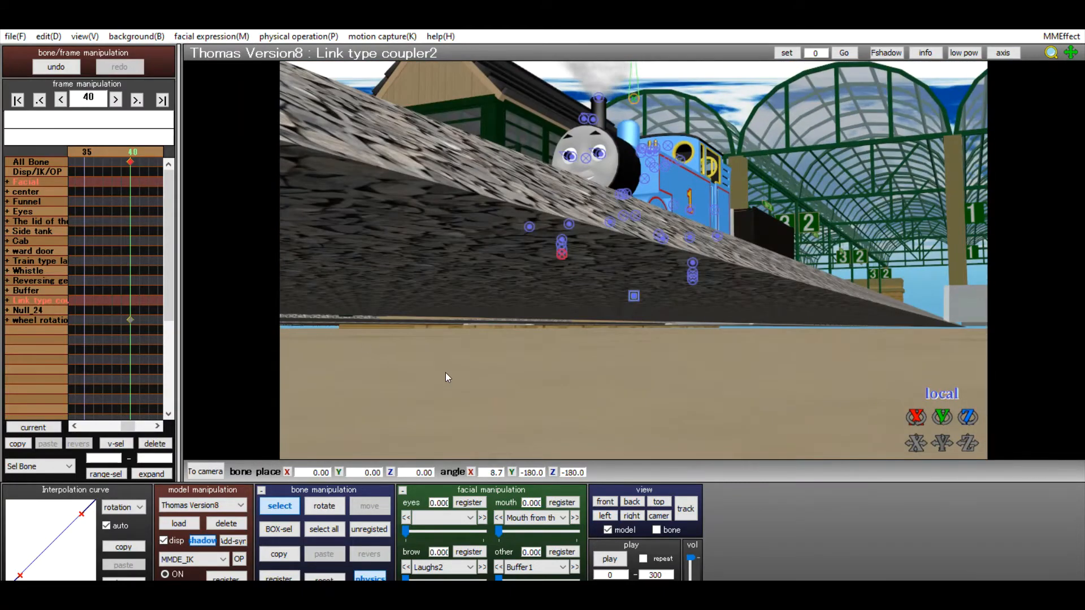
right_drag(445, 376, 589, 307)
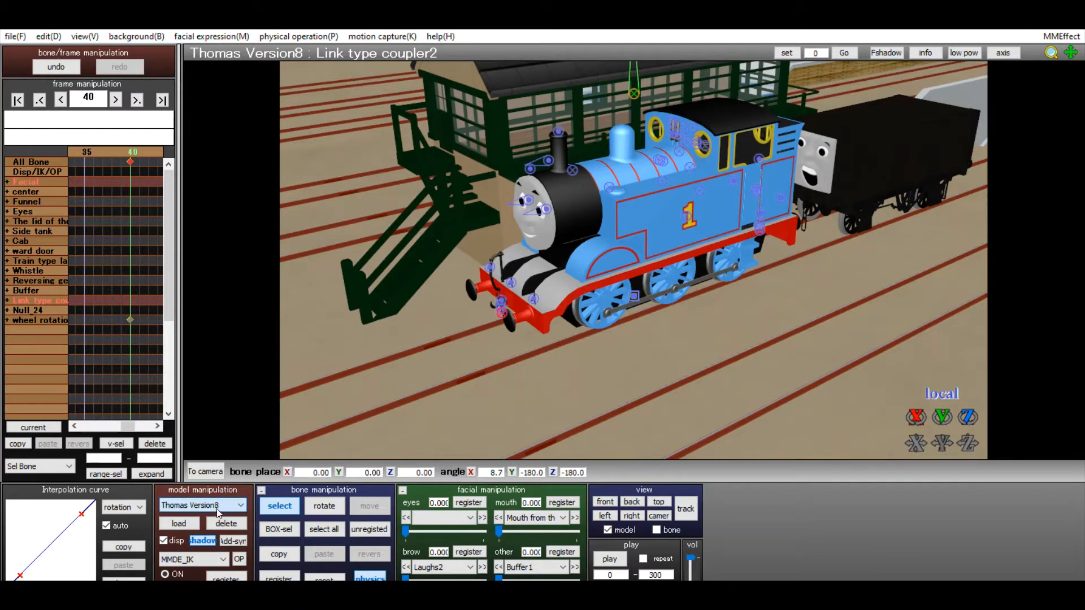
click(205, 527)
click(197, 506)
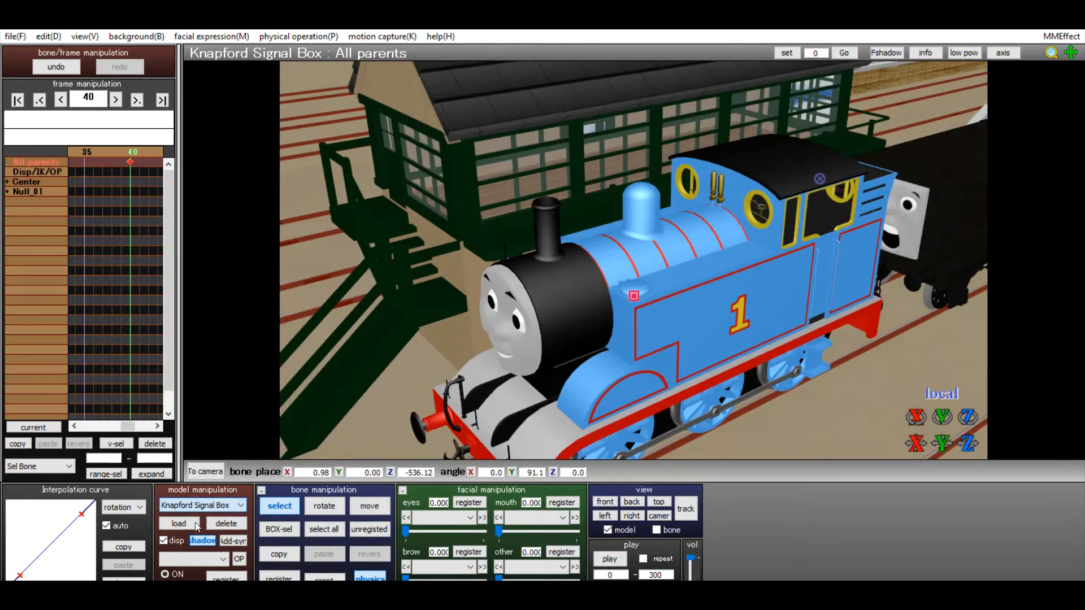
key(Down)
right_drag(629, 316, 649, 310)
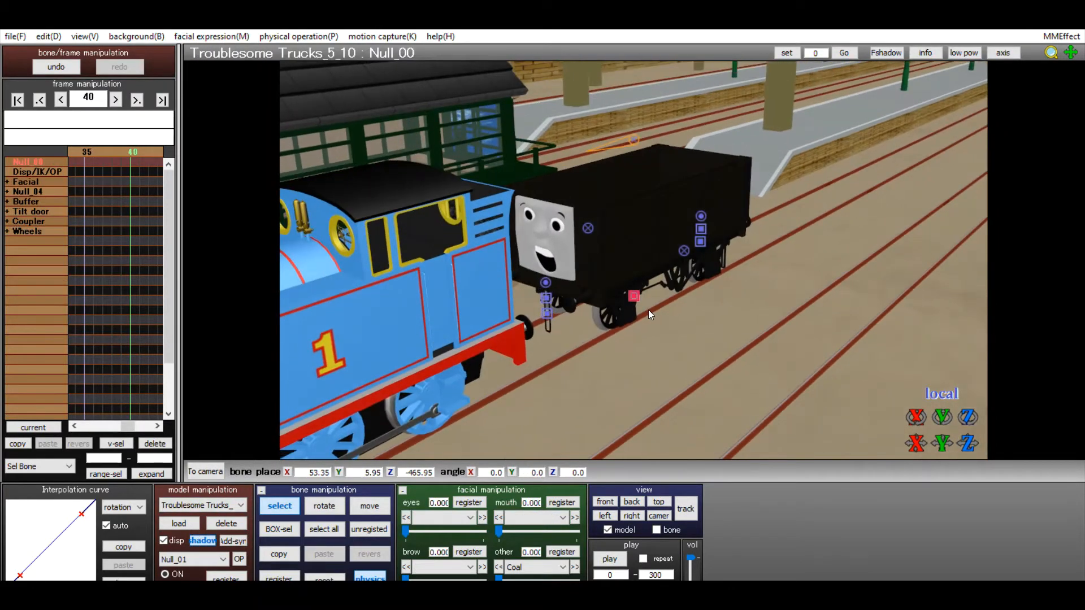
drag(968, 443, 969, 367)
mouse_move(968, 406)
mouse_down()
mouse_move(969, 417)
mouse_move(969, 403)
mouse_up()
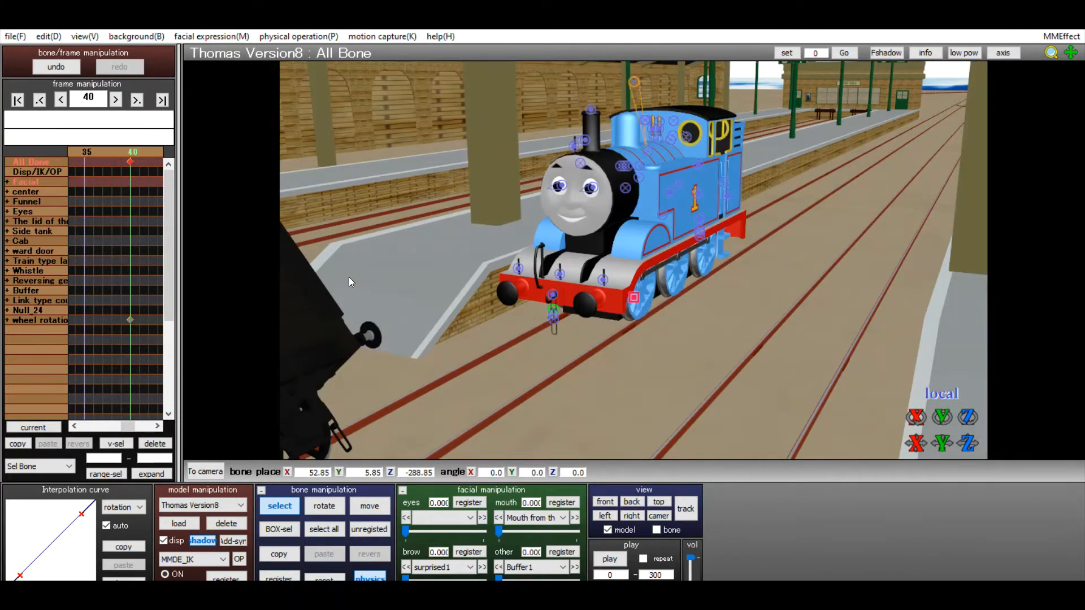
- Set the X angle of the engine's wheel rotation bone to 0
right_drag(348, 277, 198, 283)
right_drag(420, 289, 369, 301)
right_drag(620, 283, 785, 293)
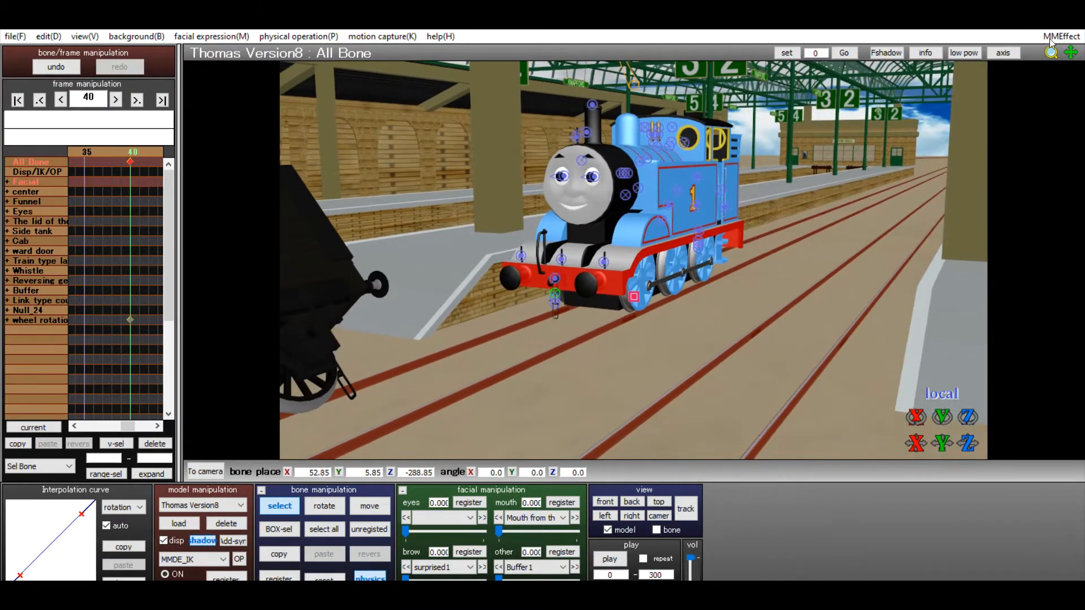
click(634, 82)
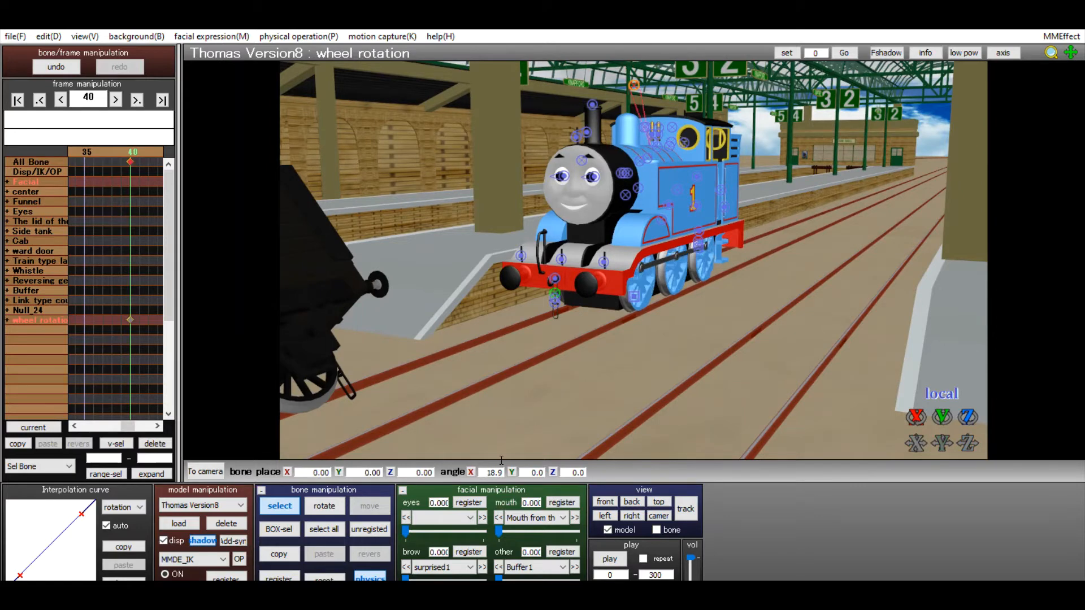
drag(503, 469, 345, 464)
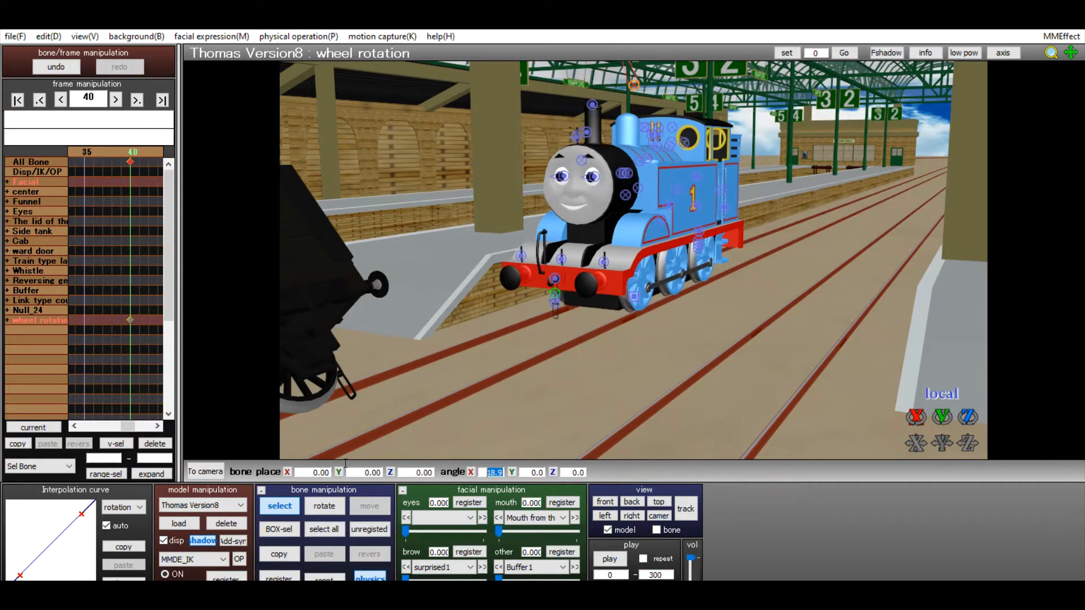
text(0.)
key(Return)
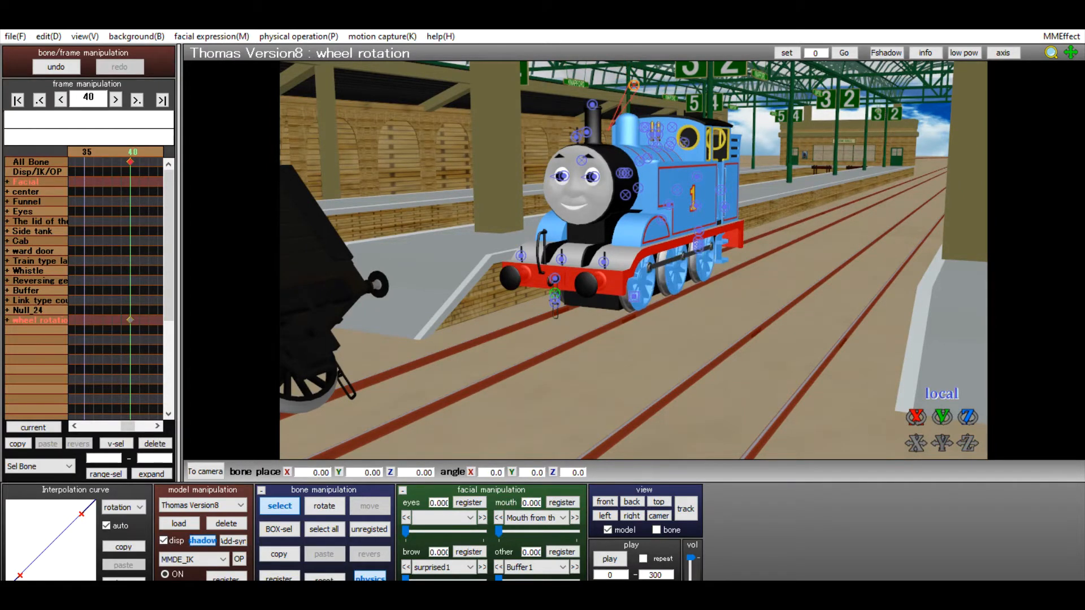
- Try the surprised1 brow morph on the engine's face at 1.000
right_drag(586, 219, 578, 221)
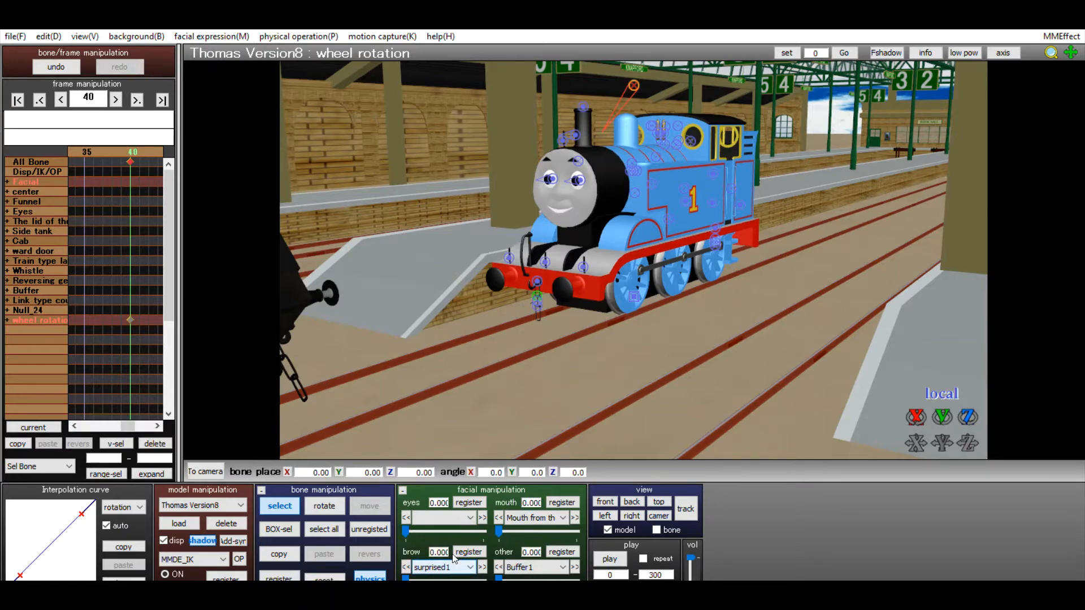
right_drag(515, 395, 532, 385)
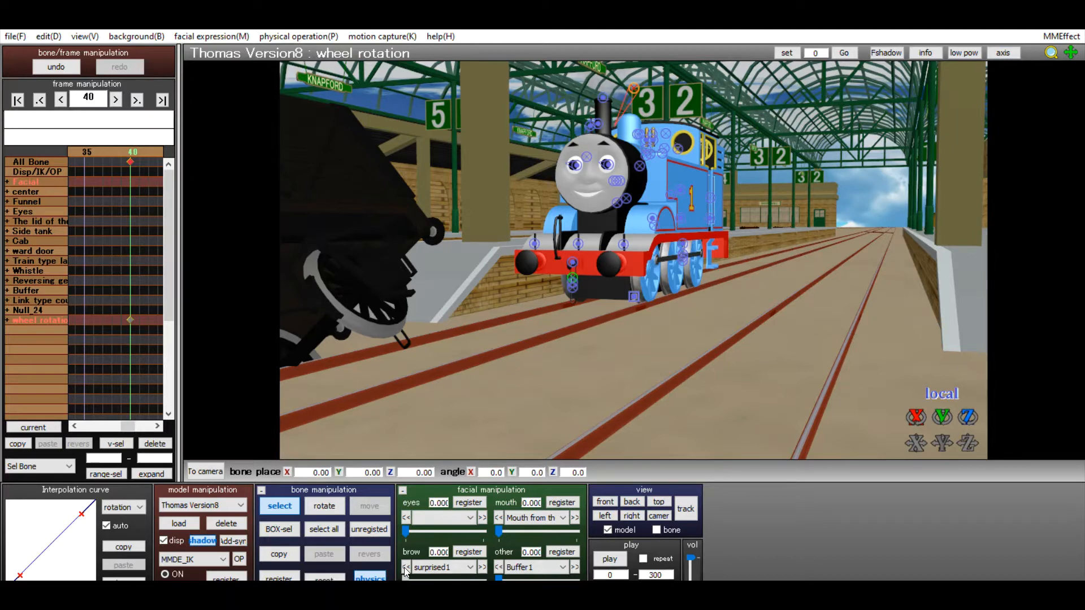
drag(405, 577, 537, 576)
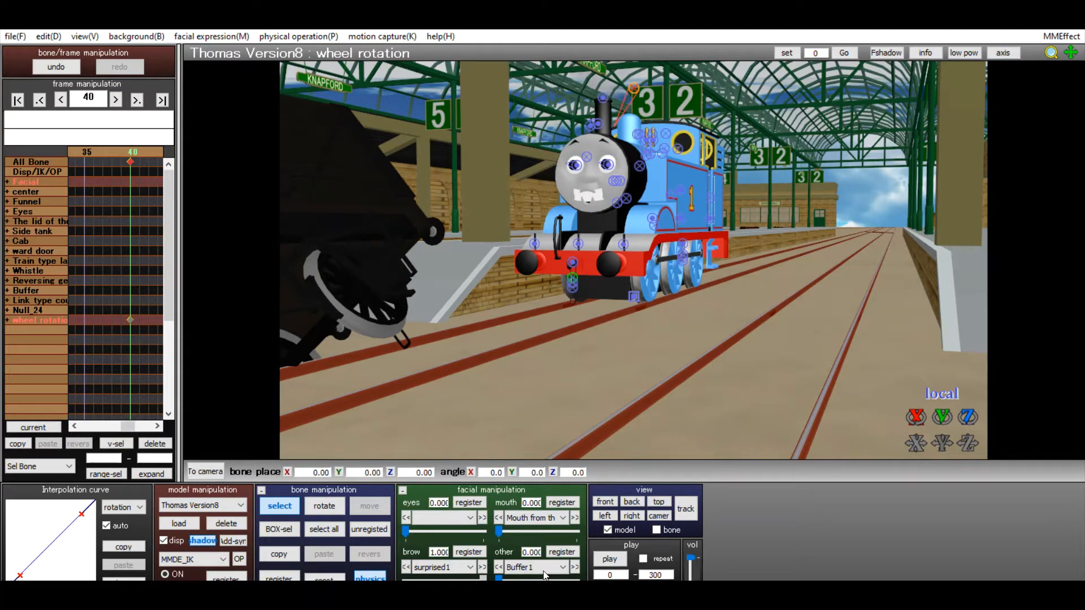
drag(543, 572, 396, 531)
mouse_move(405, 578)
mouse_down()
mouse_move(483, 578)
mouse_move(405, 579)
mouse_up()
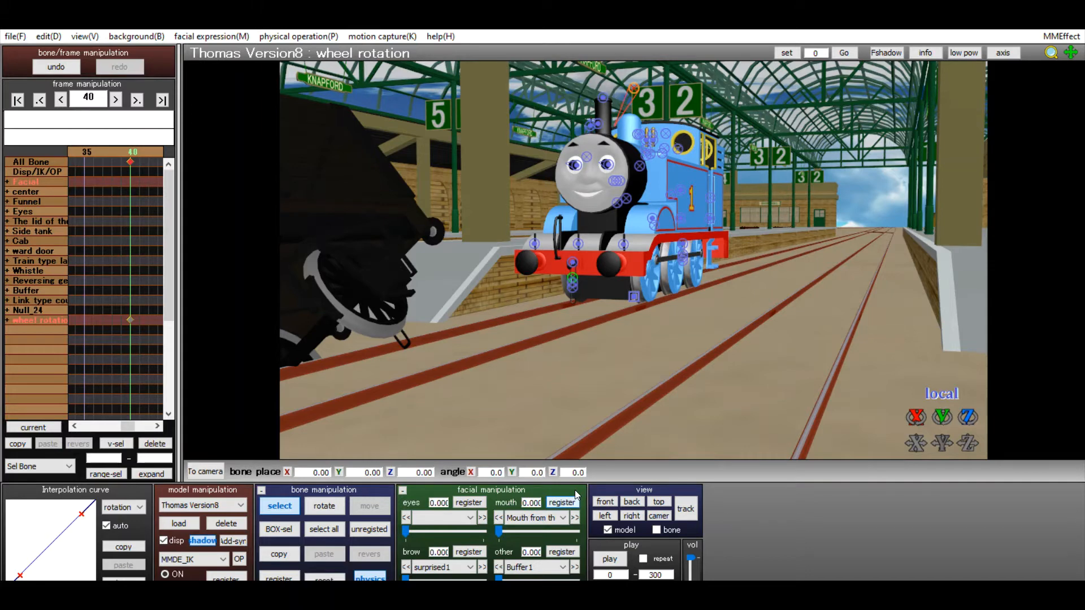
- Try the surprised1 brow morph at 1.000 combined with the current mouth morph at 0.350
click(558, 516)
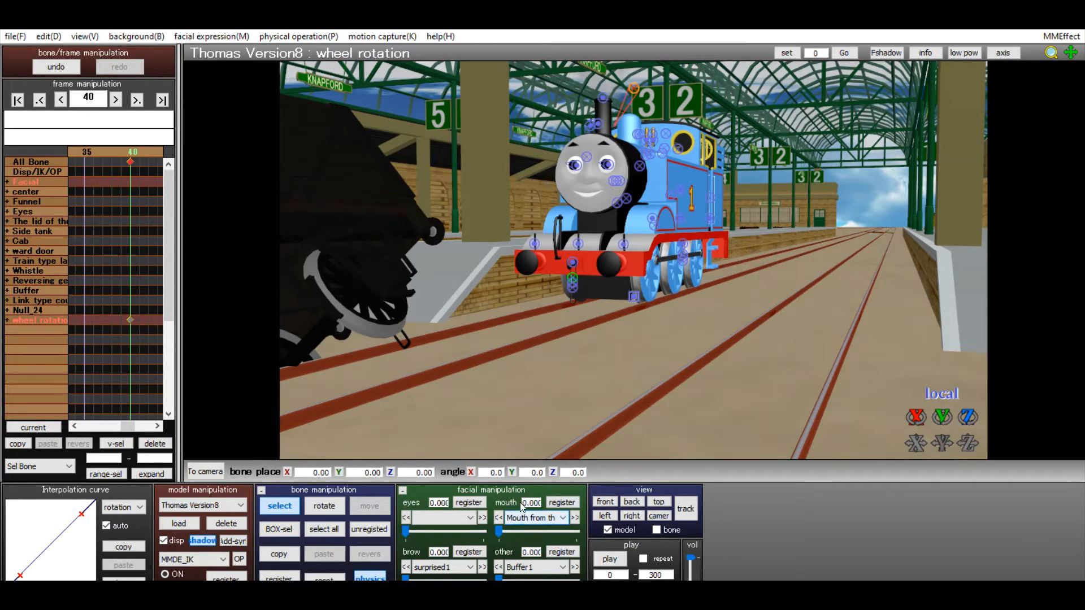
drag(498, 532, 528, 515)
drag(406, 578, 486, 577)
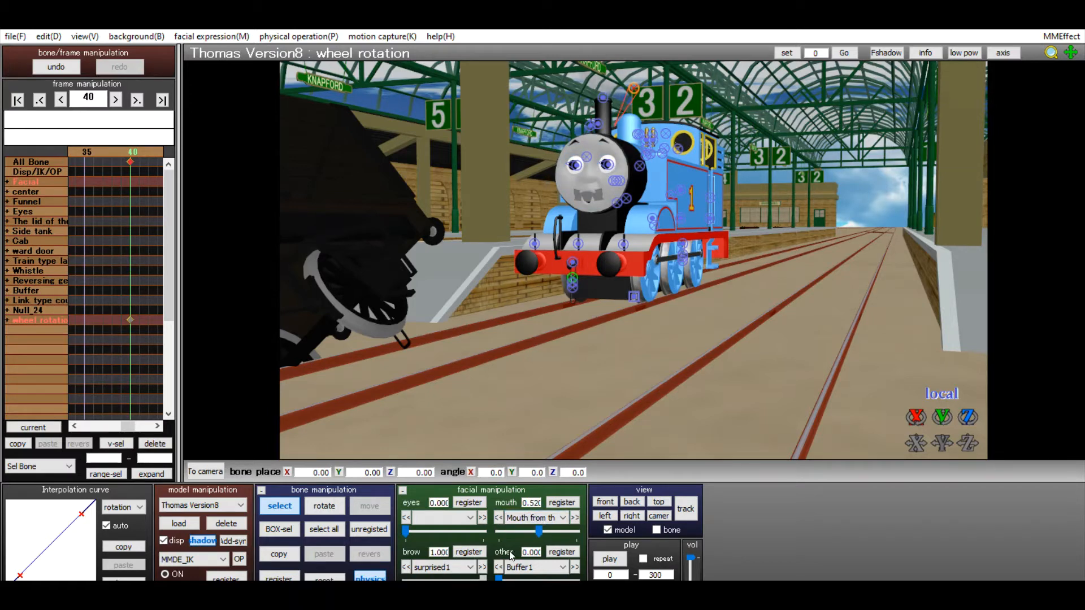
mouse_move(540, 531)
mouse_down()
mouse_move(573, 517)
mouse_move(526, 531)
mouse_up()
scroll(884, 172, up, 10)
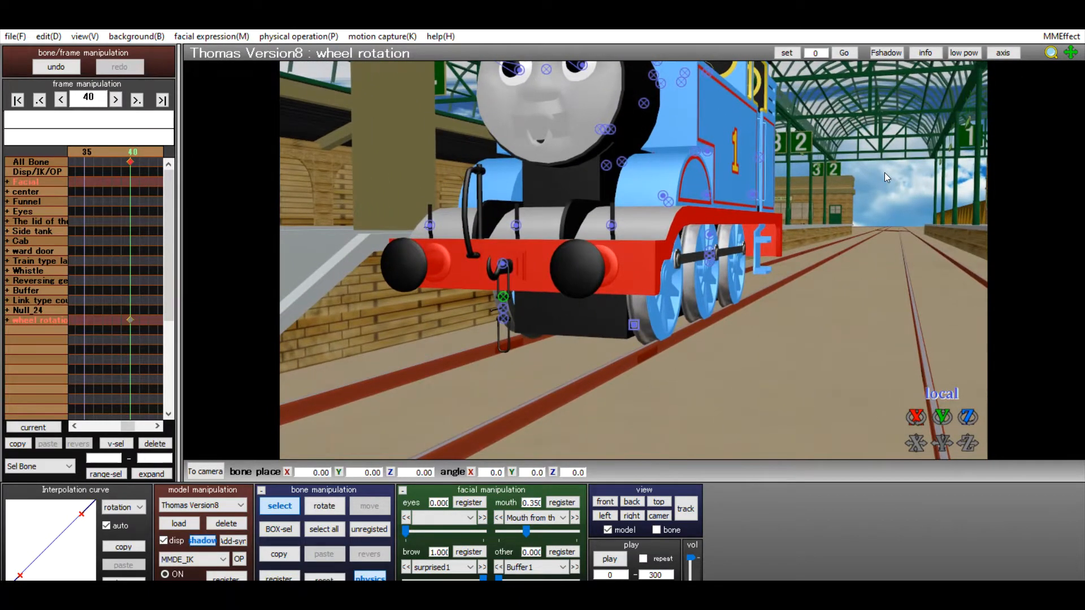
scroll(953, 98, down, 10)
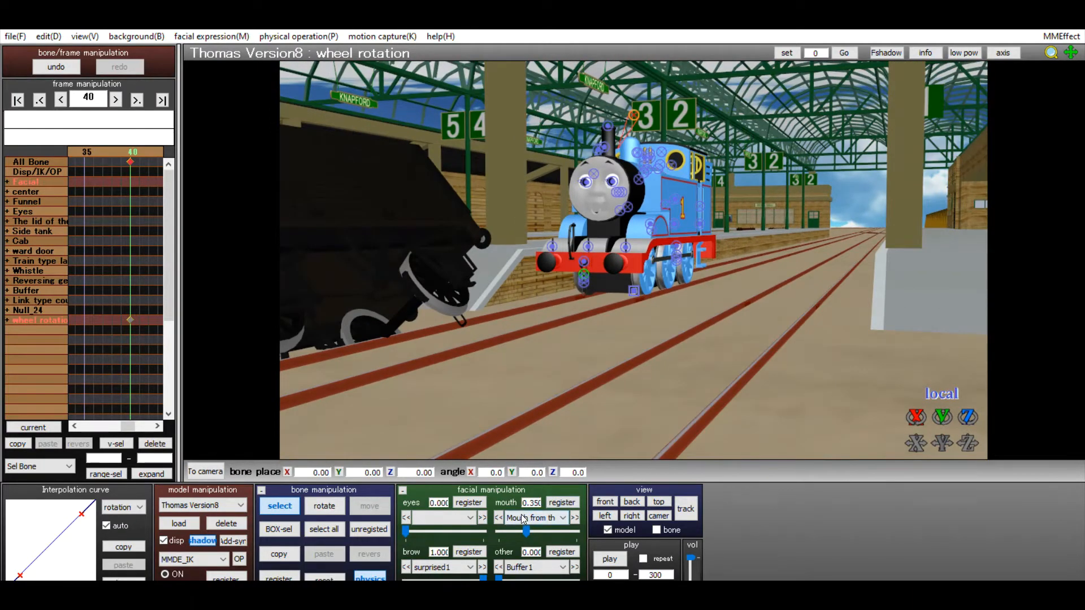
drag(526, 532, 499, 531)
drag(483, 578, 405, 578)
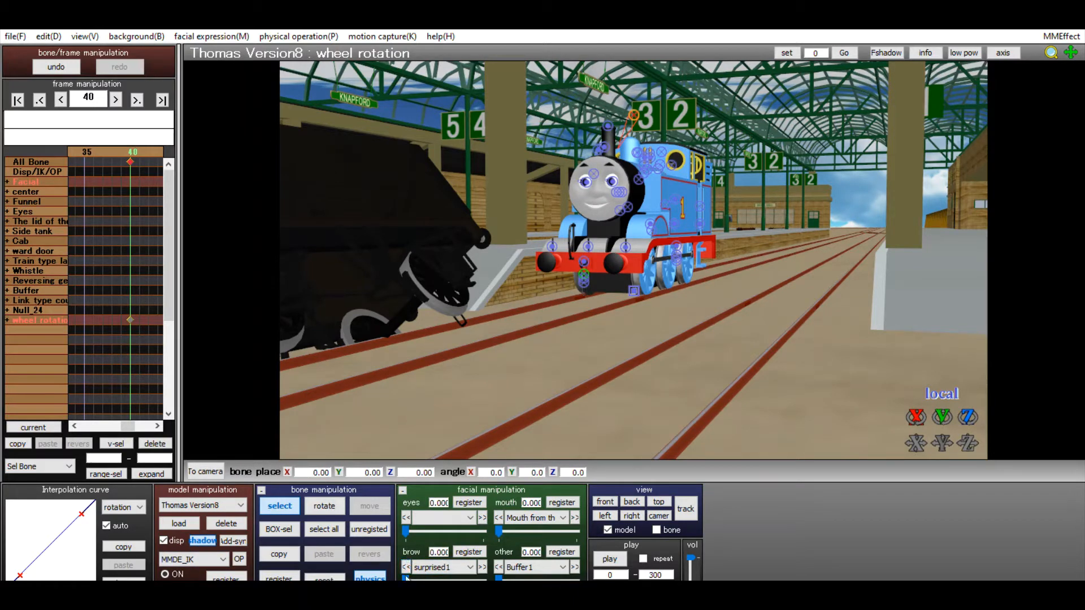
- Set the surprised1 brow morph to 1.000 and try the Mouth7 and Mouth9 morphs with it
drag(407, 574, 576, 570)
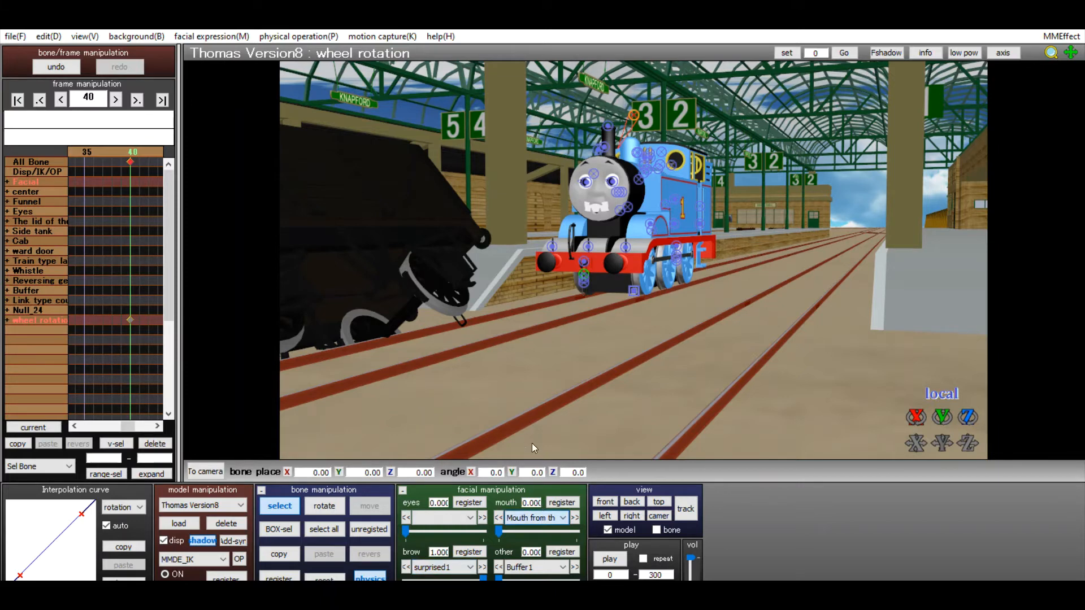
click(499, 519)
drag(499, 519, 423, 531)
click(524, 425)
mouse_move(500, 530)
mouse_down()
mouse_move(500, 517)
mouse_move(611, 513)
mouse_move(499, 516)
mouse_up()
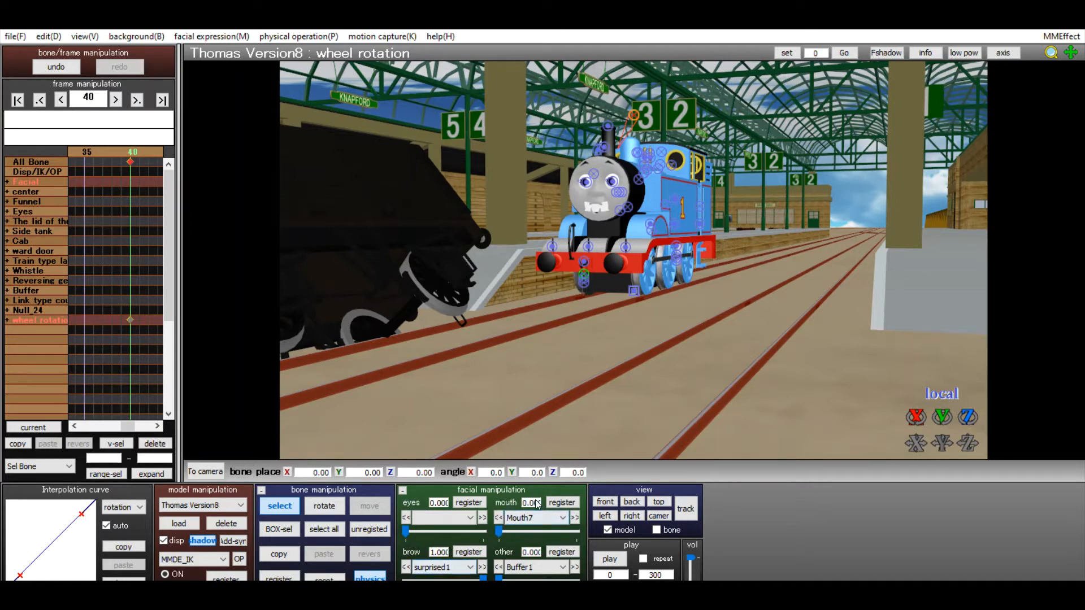
click(534, 446)
click(505, 516)
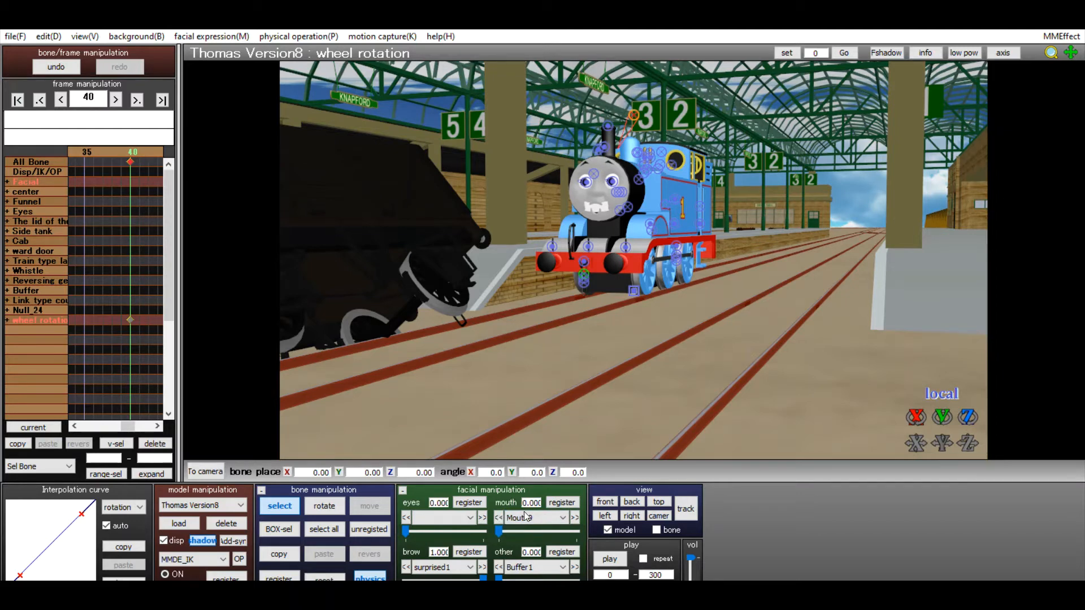
drag(514, 531, 373, 525)
- Try the Mouth10 morph at 1.000 together with the surprised brow
click(526, 514)
key(Down)
drag(499, 532, 577, 531)
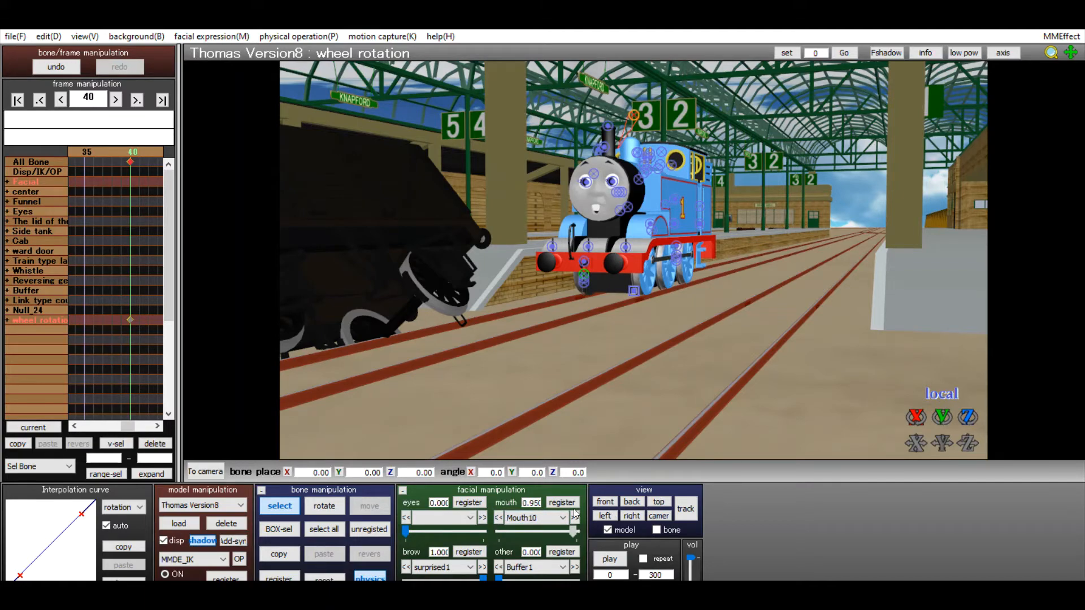
mouse_move(1051, 53)
mouse_down()
mouse_move(1051, 150)
mouse_move(1052, 49)
mouse_up()
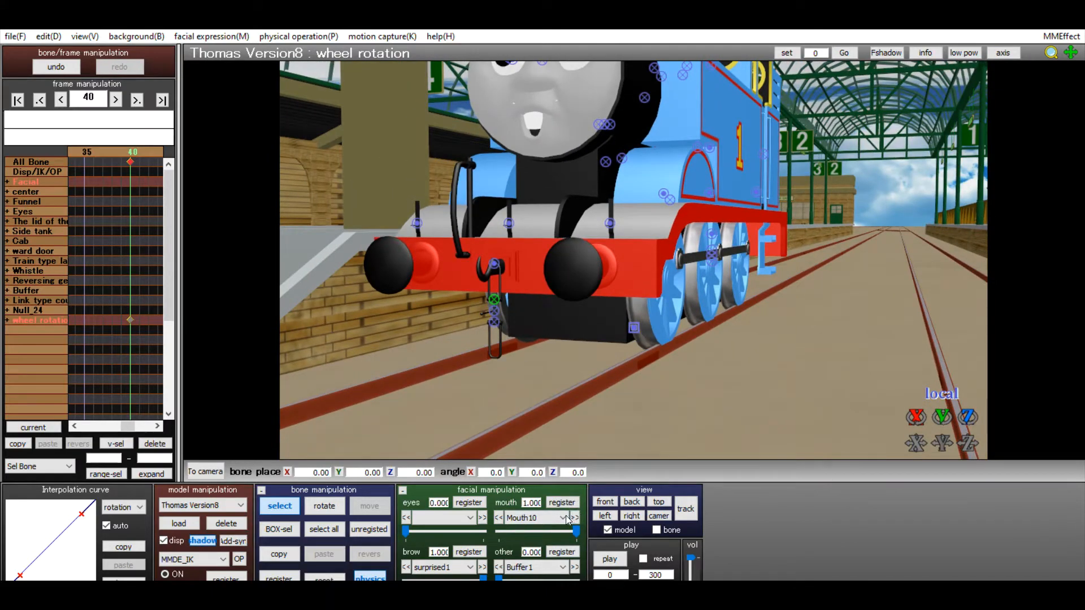
drag(575, 529, 420, 520)
drag(515, 531, 457, 514)
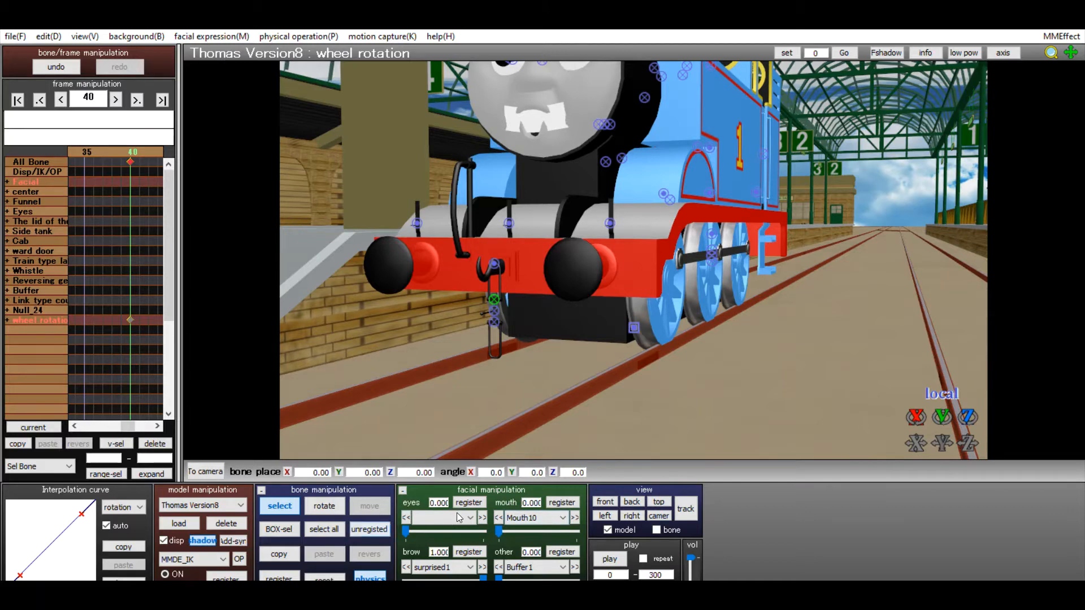
- Set the Mouth6 morph to 1.000 to give the engine an open, surprised mouth
click(531, 460)
drag(499, 531, 366, 508)
click(521, 436)
drag(498, 531, 643, 522)
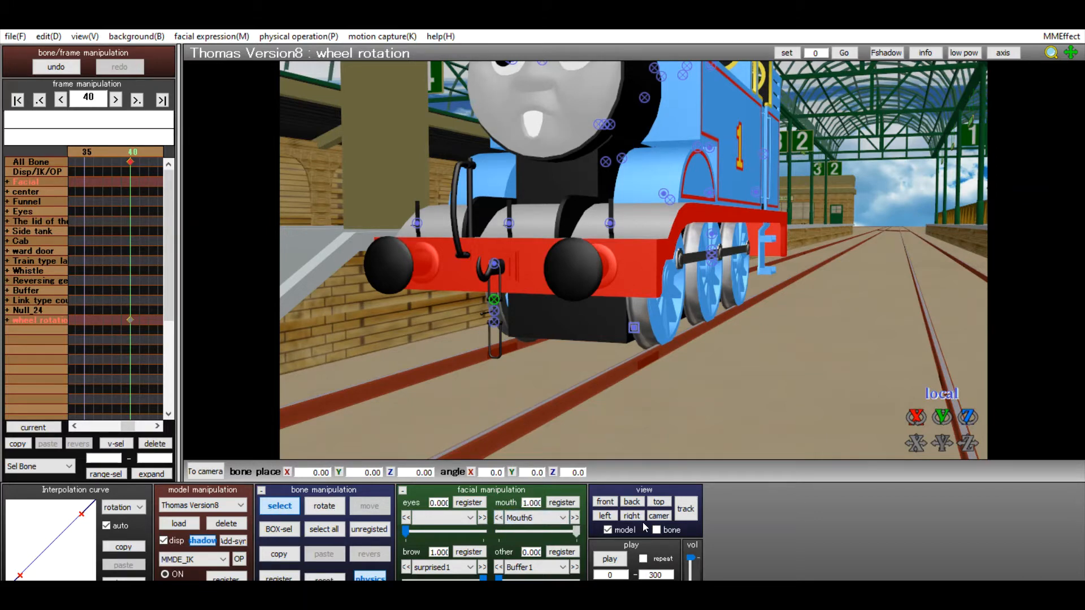
- Register the surprised1 brow and Mouth6 mouth morphs as facial keyframes at frame 40
drag(1051, 52, 1051, 93)
mouse_move(1051, 52)
mouse_down()
mouse_move(1051, 85)
mouse_move(1051, 39)
mouse_up()
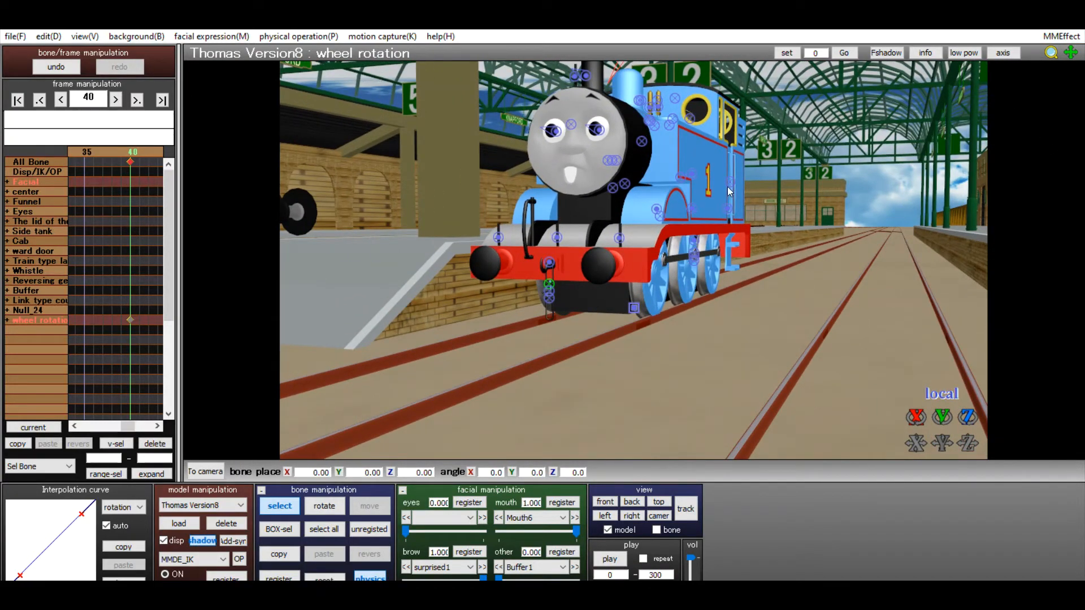
click(479, 545)
click(561, 497)
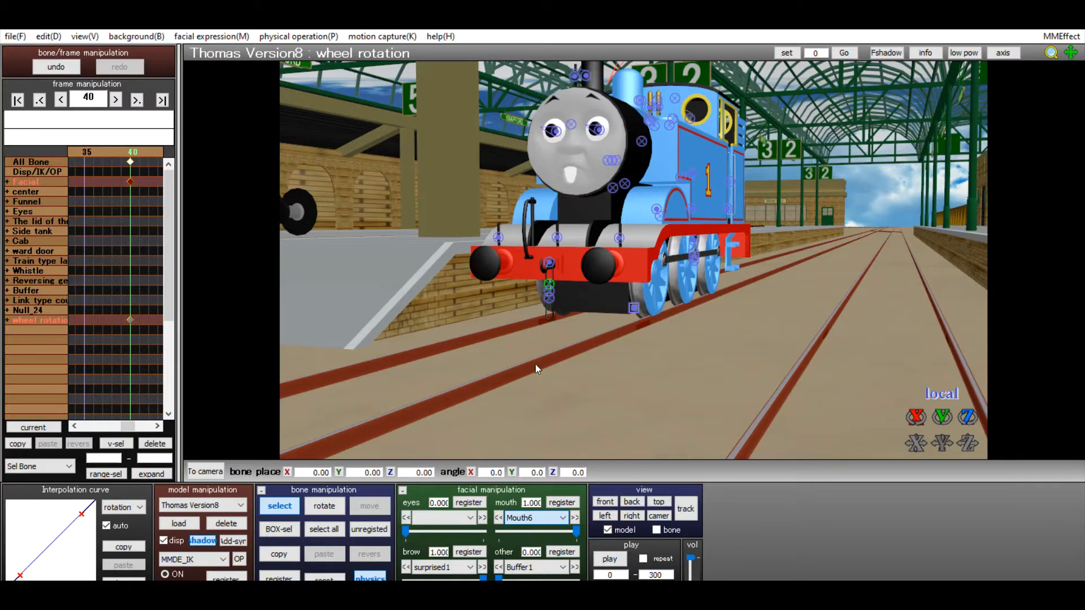
- Switch to the Troublesome Truck and rotate its Null_00 bone about local Z to about 2.5 degrees, standing it upright
key(Down)
drag(499, 531, 576, 531)
mouse_move(703, 334)
right_down()
mouse_move(662, 348)
mouse_move(689, 325)
right_up()
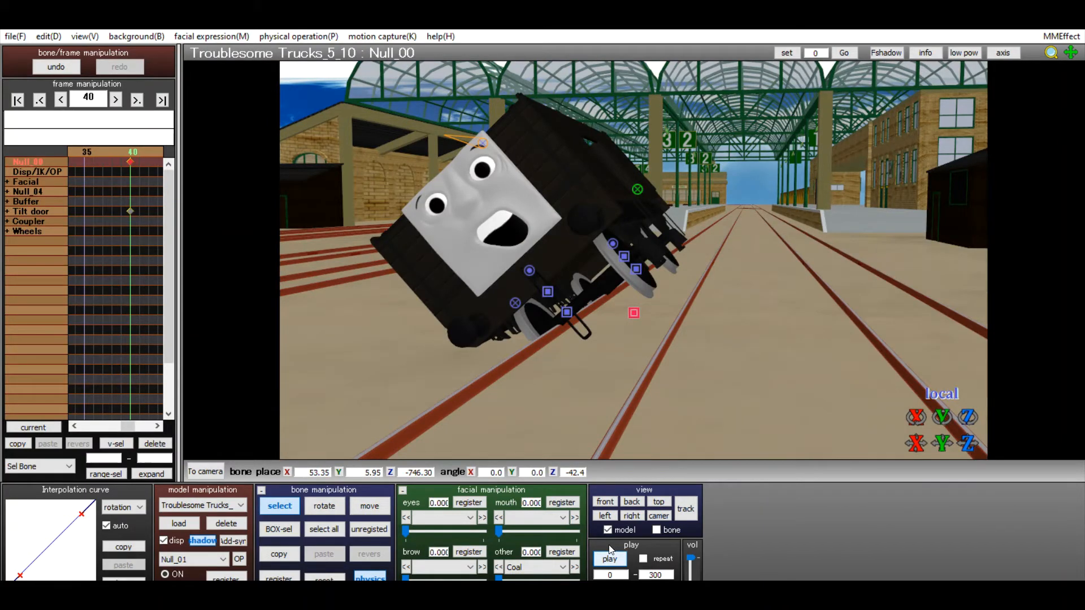
right_drag(752, 253, 541, 56)
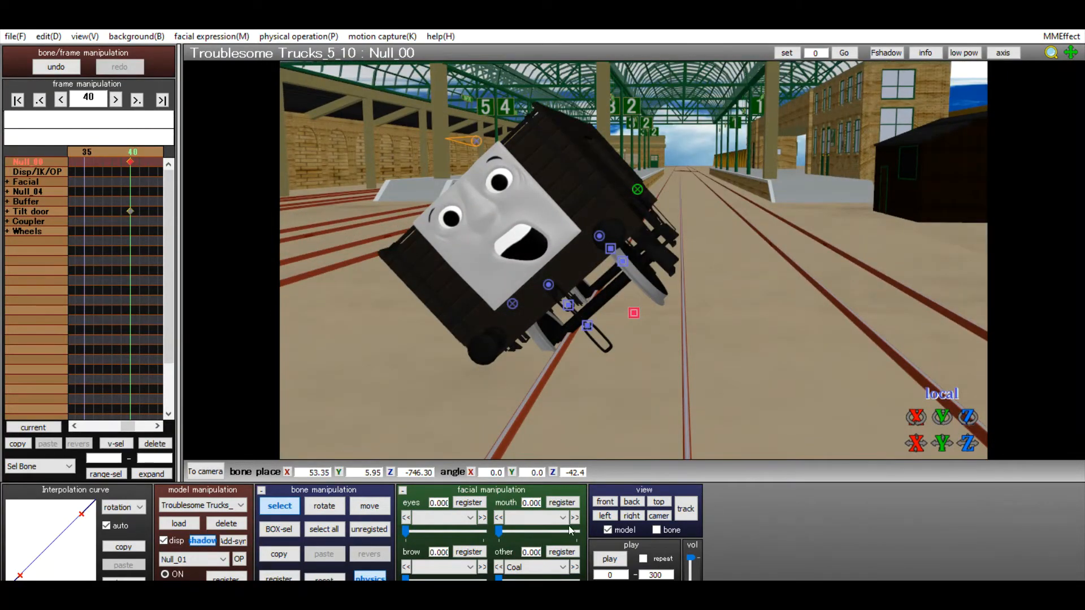
click(610, 559)
drag(969, 417, 968, 385)
right_drag(832, 299, 690, 303)
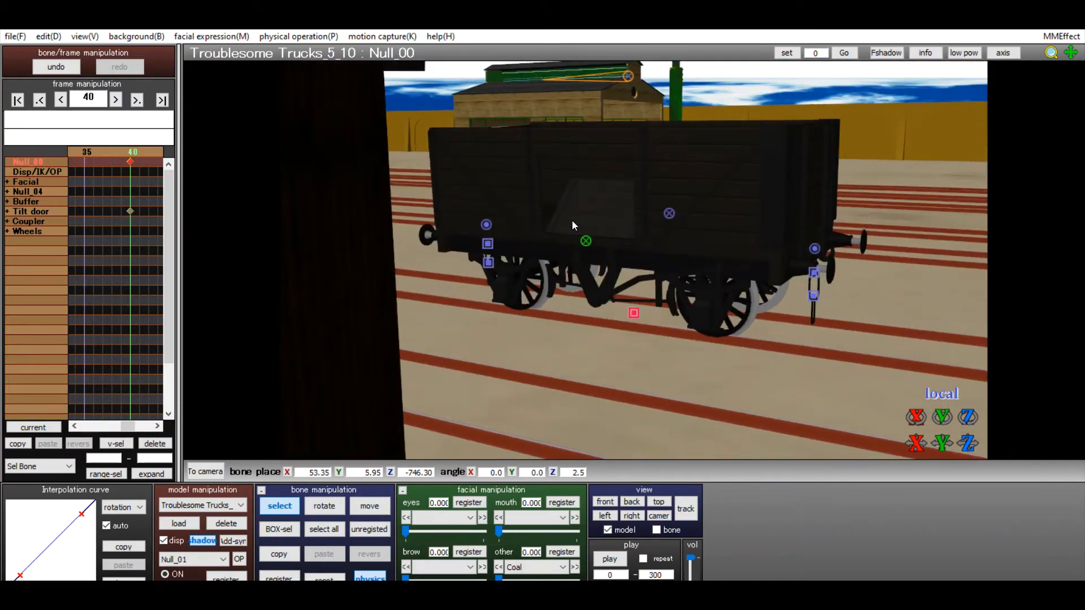
- Close the truck's side door by rotating the Tilt door1 bone to about -6.9 degrees in Z, register it at frame 40 and reselect Null_00
click(586, 241)
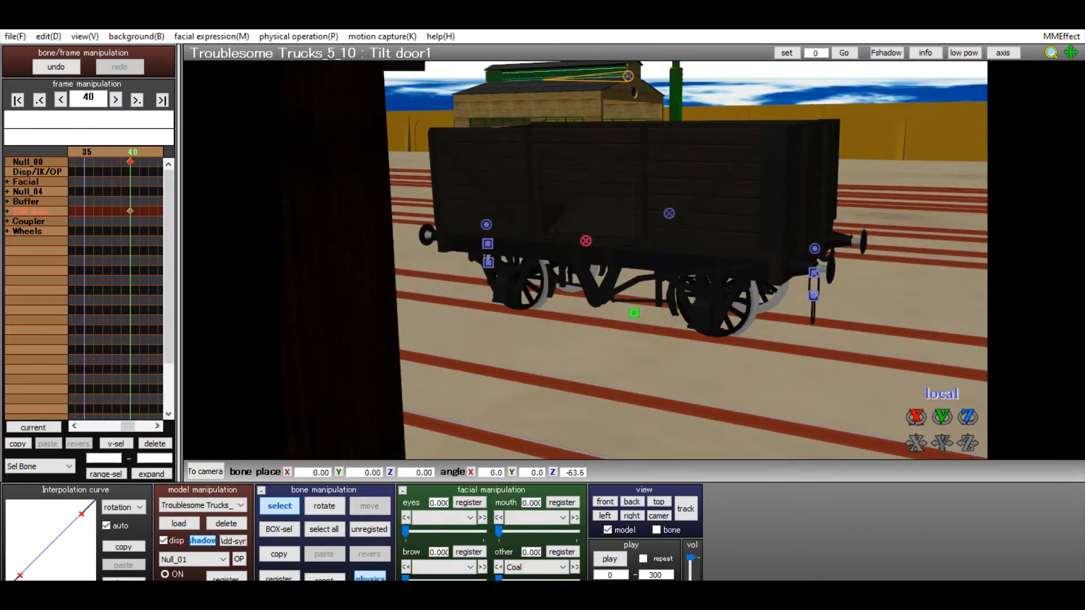
drag(968, 343, 968, 417)
click(276, 576)
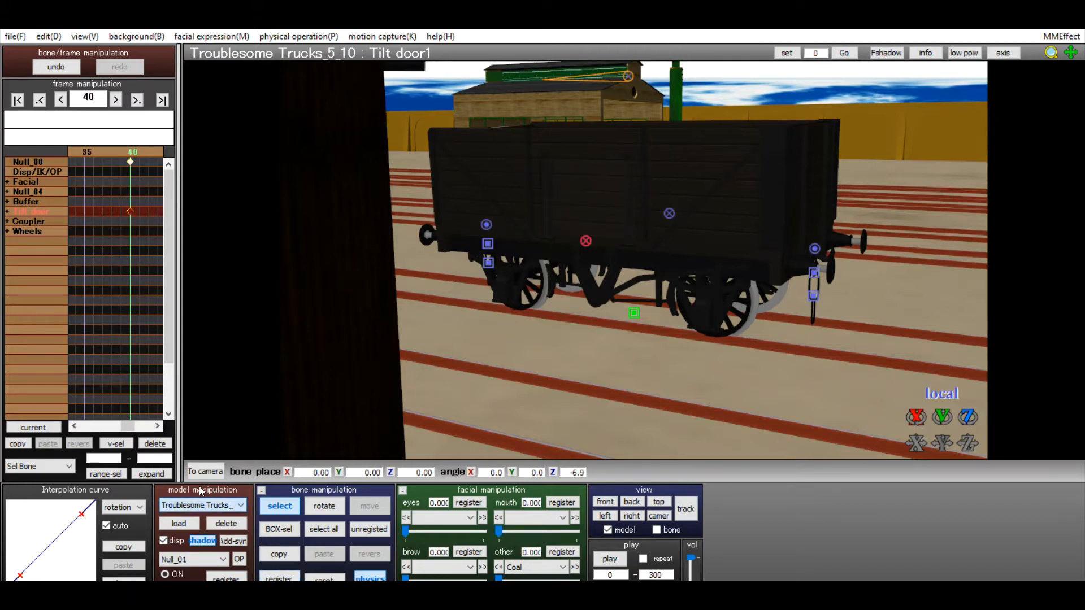
click(634, 313)
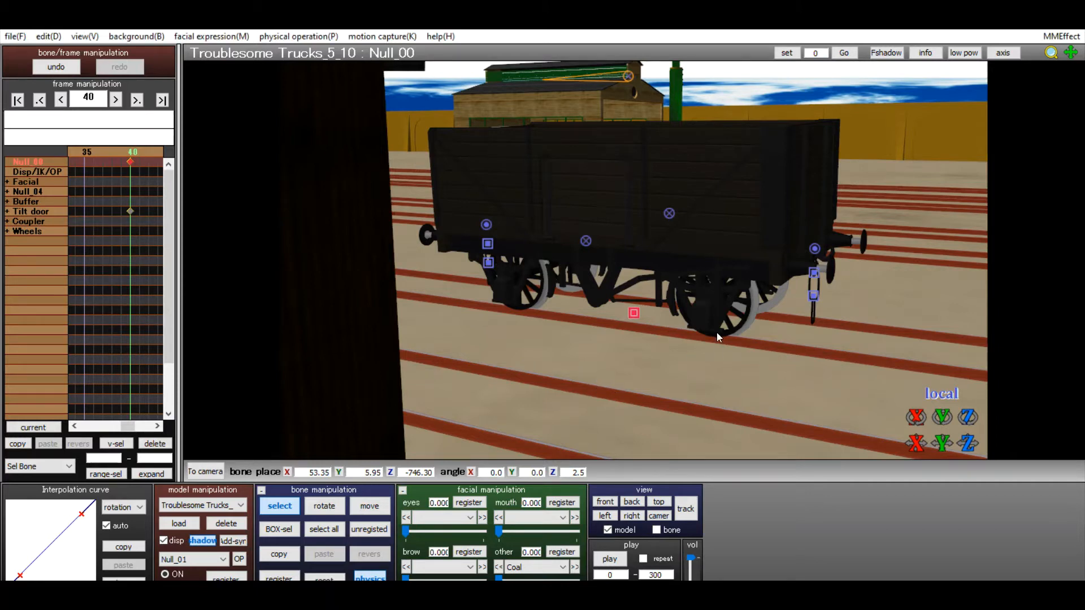
- Switch to Percy Version6 and move its All bone off the platform onto the track, to about X 52.15 and Y 6.50
key(Tab)
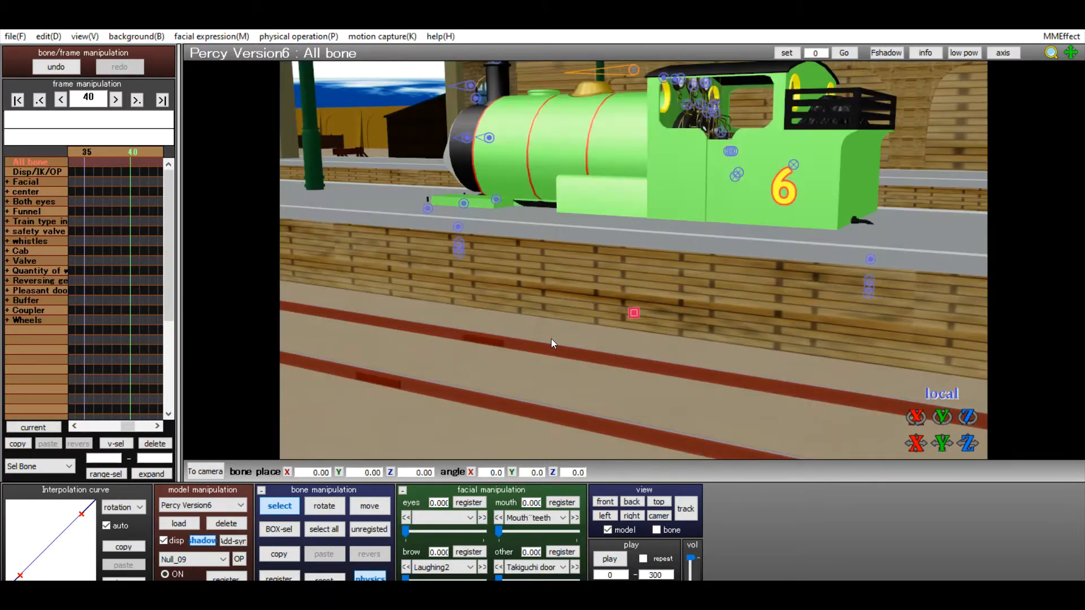
right_drag(551, 338, 690, 352)
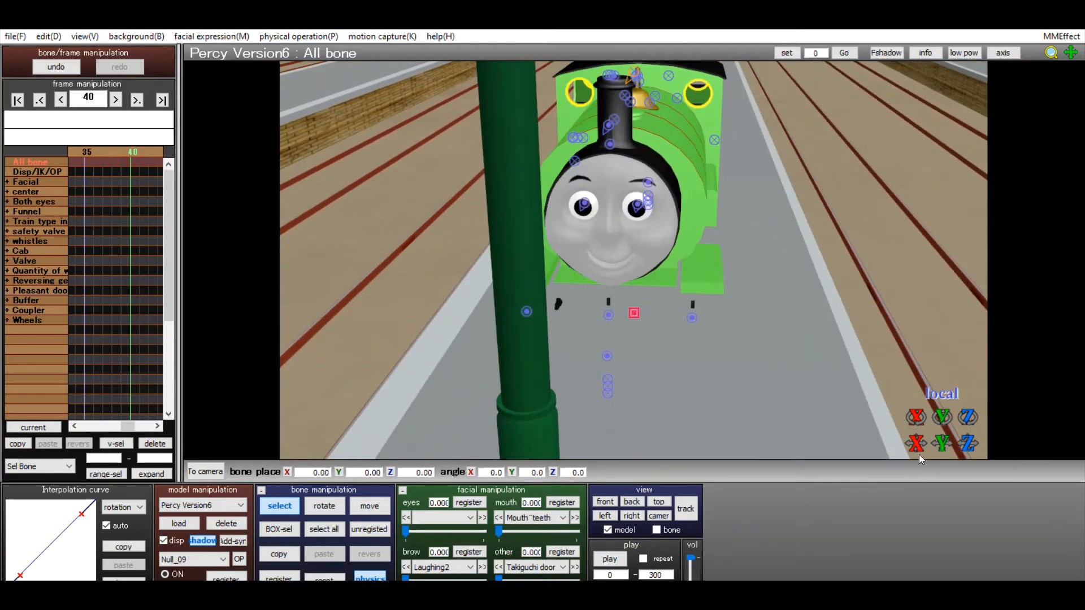
right_drag(898, 361, 951, 458)
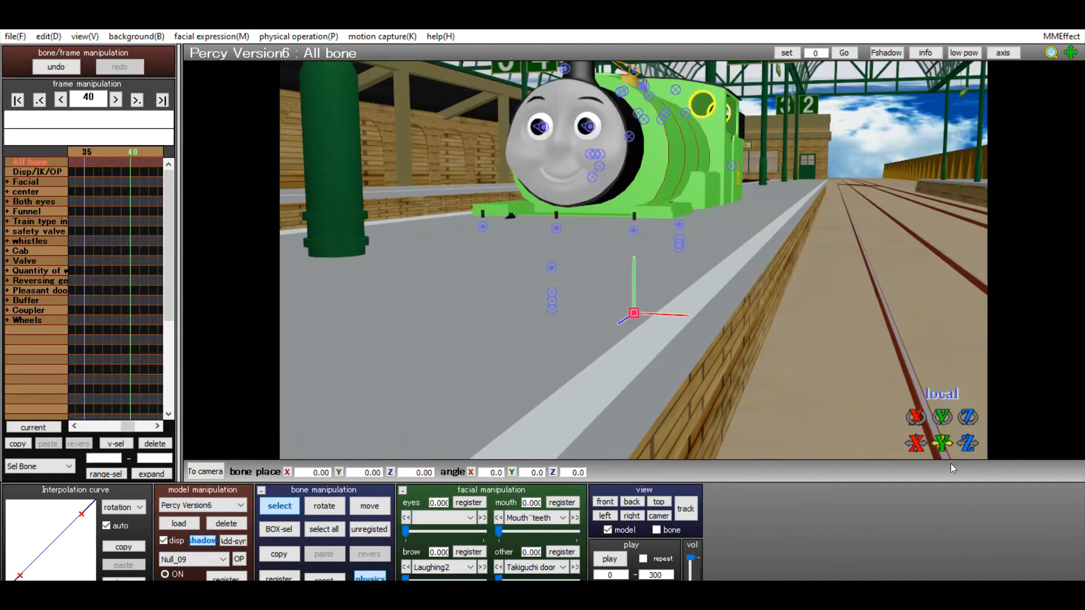
drag(919, 439, 943, 435)
mouse_move(915, 438)
right_down()
mouse_move(888, 445)
mouse_move(916, 435)
mouse_move(896, 390)
mouse_move(907, 420)
right_up()
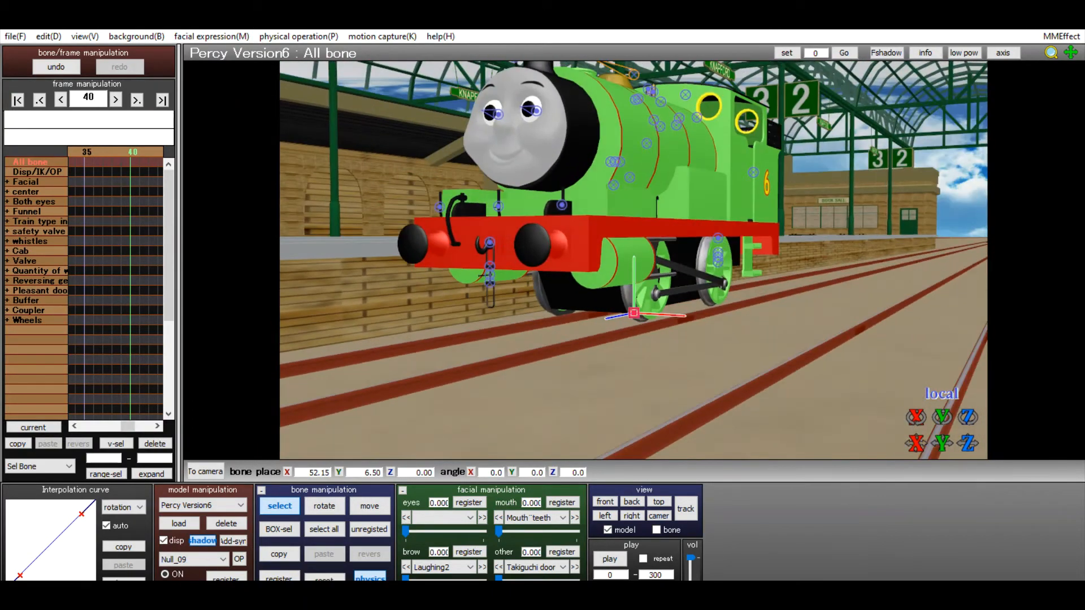
- Align Percy's wheels with the rails by fine-tuning the All bone's X position to 53.80
drag(916, 446, 915, 431)
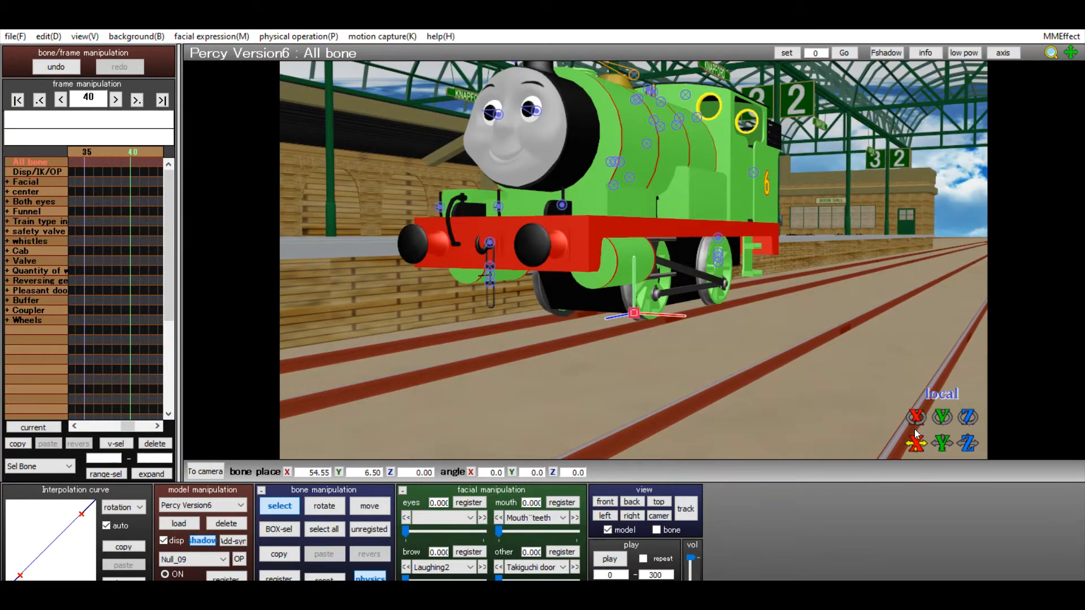
right_drag(789, 303, 821, 310)
drag(915, 444, 916, 450)
right_drag(765, 318, 740, 329)
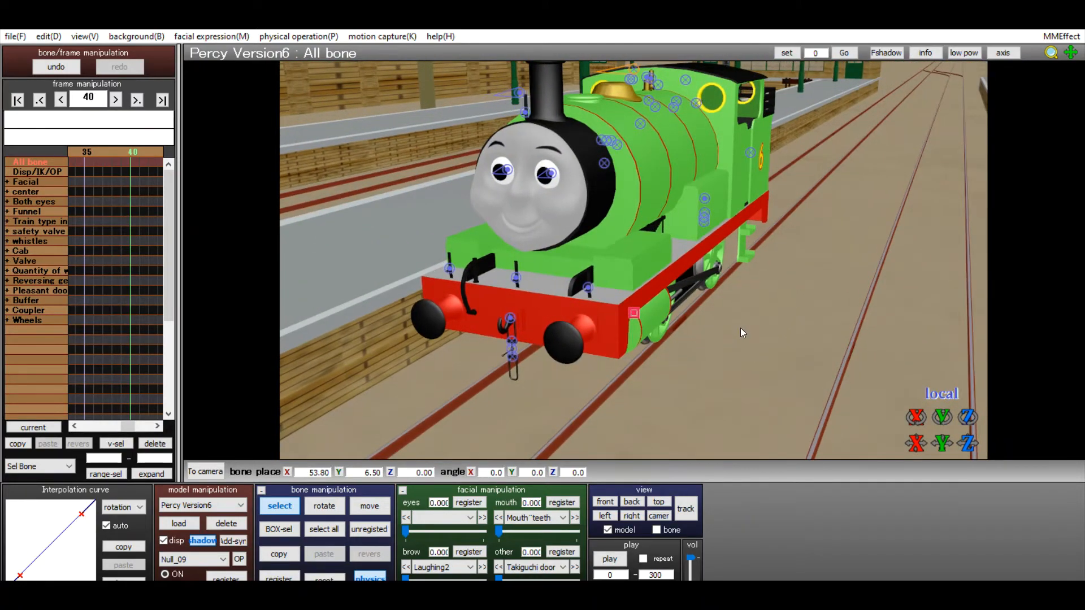
mouse_move(740, 328)
right_down()
mouse_move(723, 320)
mouse_move(741, 316)
right_up()
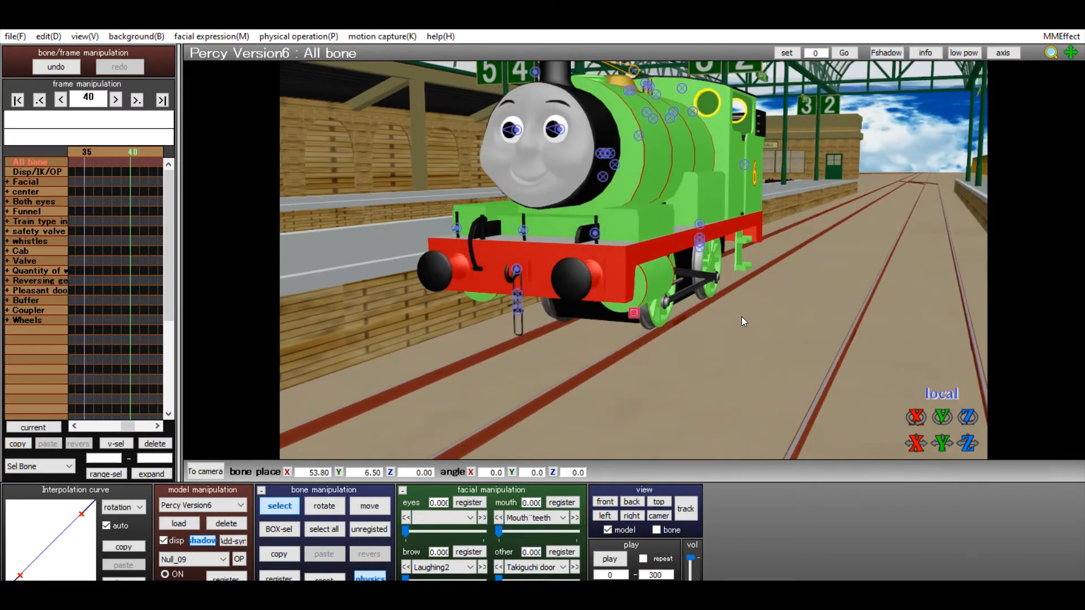
- Try the Laughing2 brow morph at 0.400 on Percy and examine the face up close
click(443, 568)
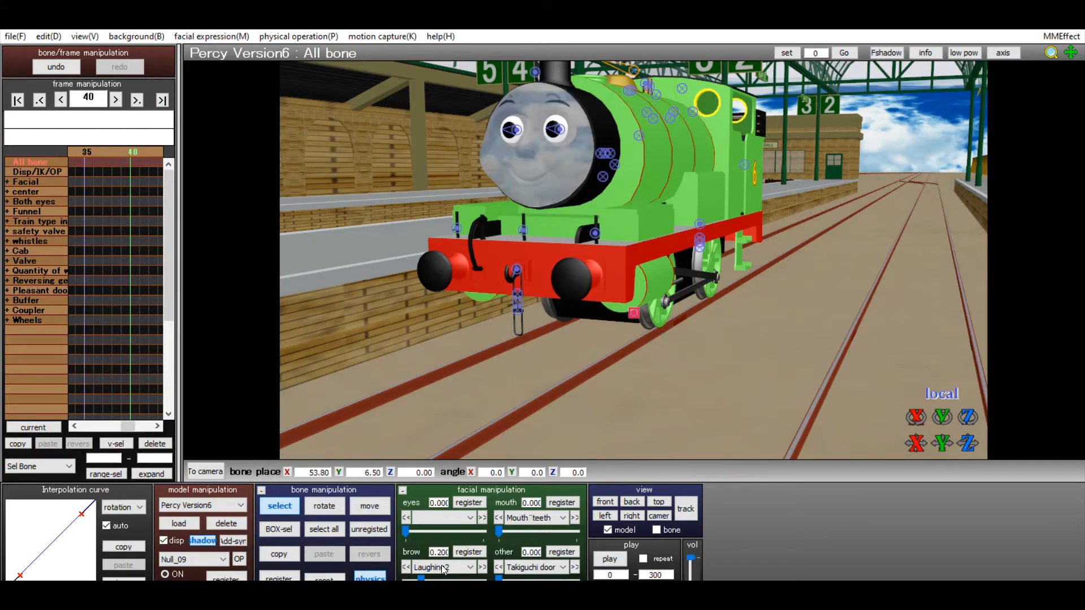
click(442, 568)
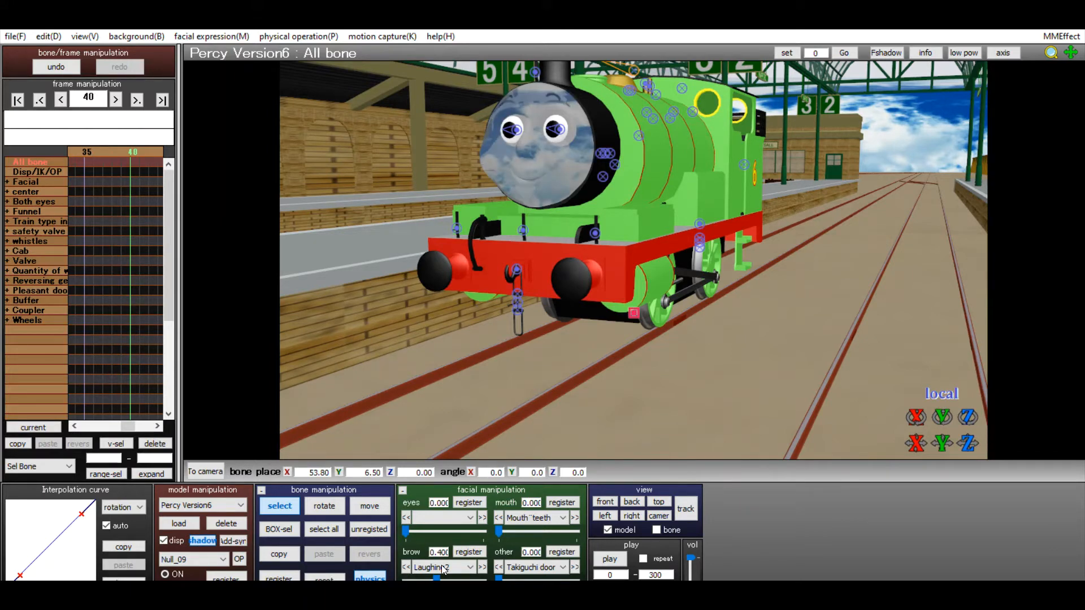
right_drag(643, 388, 606, 398)
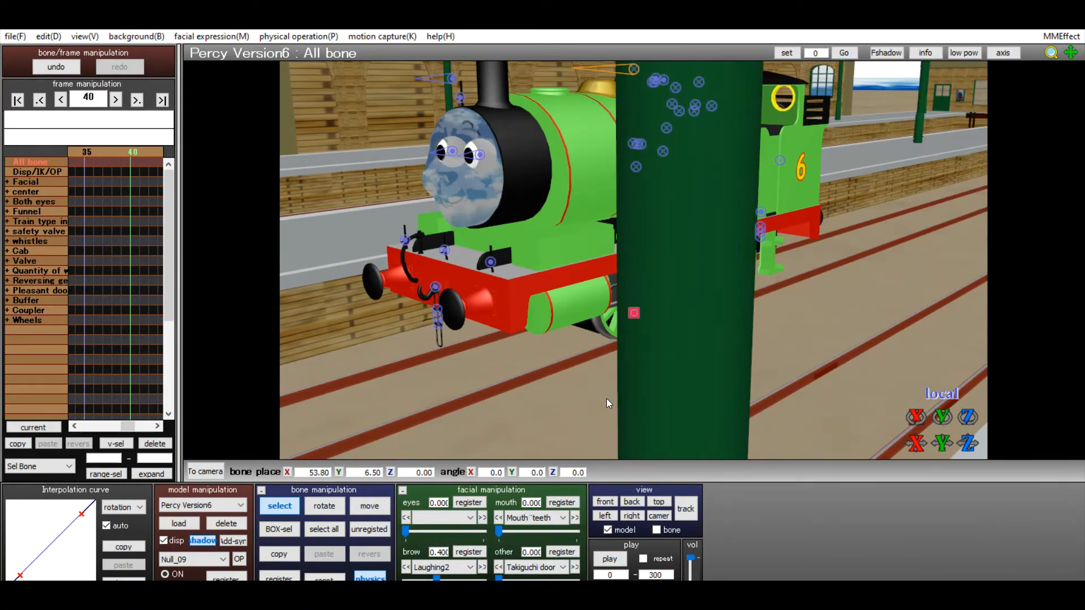
right_drag(606, 399, 783, 214)
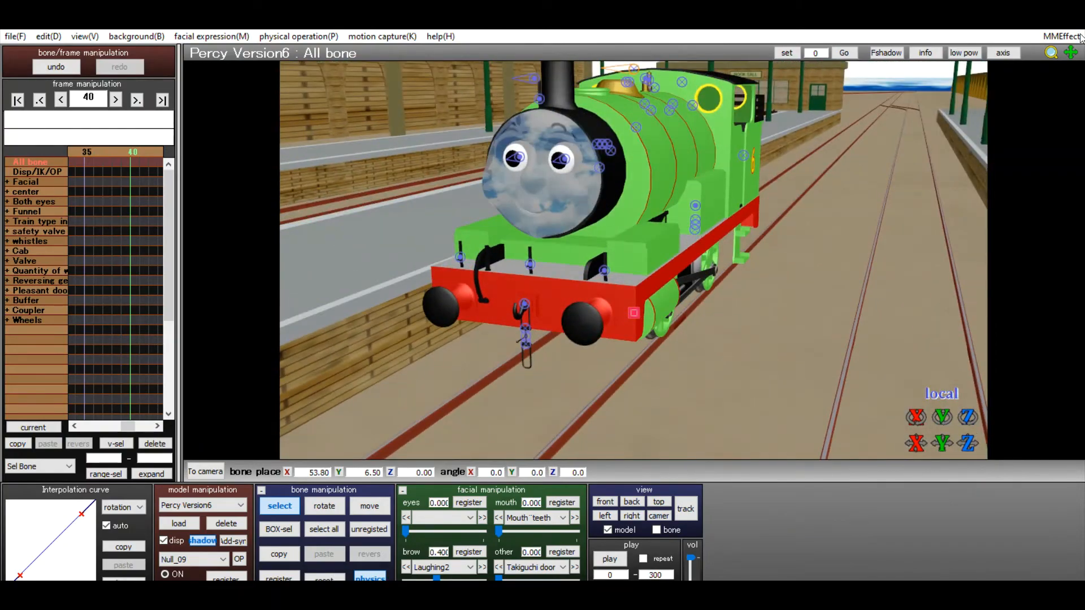
drag(1054, 51, 1051, 38)
right_drag(897, 187, 330, 359)
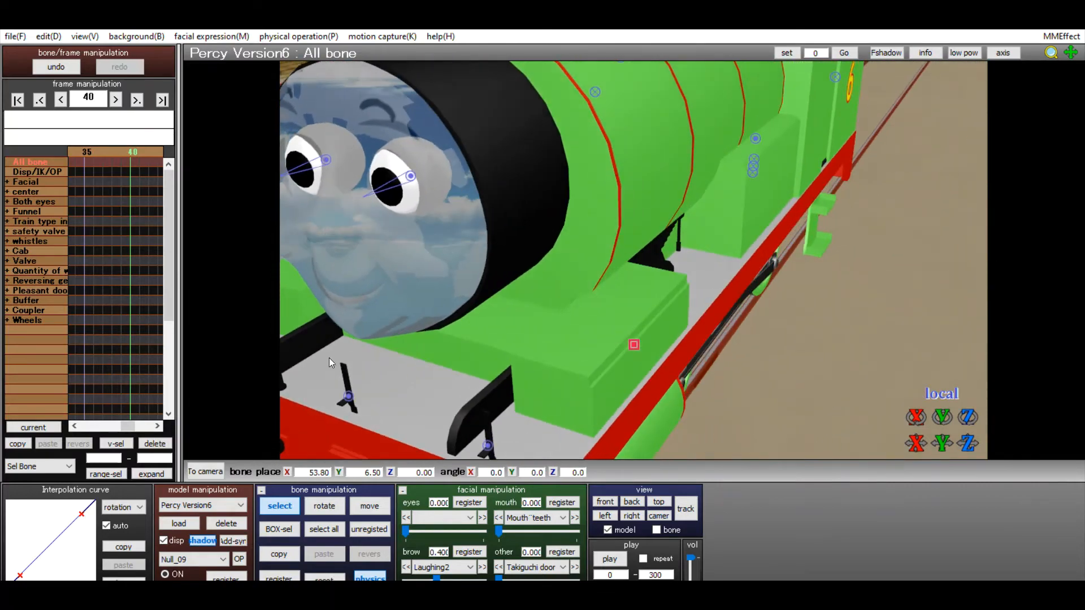
mouse_move(562, 236)
right_down()
mouse_move(602, 223)
mouse_move(585, 226)
mouse_move(588, 212)
mouse_move(591, 228)
mouse_move(572, 233)
mouse_move(561, 203)
mouse_move(571, 225)
right_up()
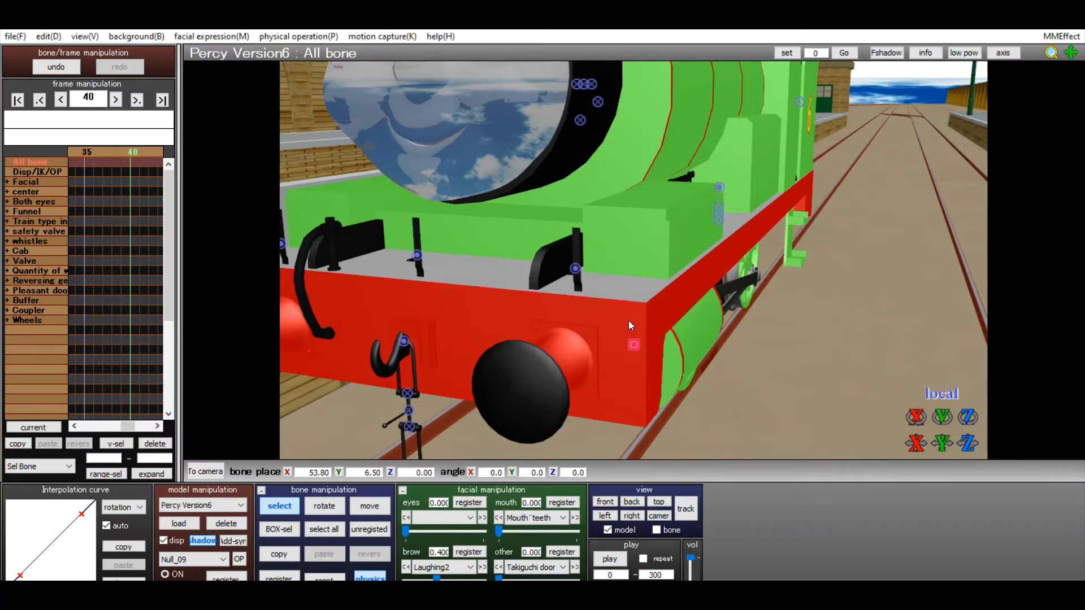
- Switch to Ryan the Purple Tank Engine and move its All Bone along X to about -41.60, over the track beside the platform
key(Tab)
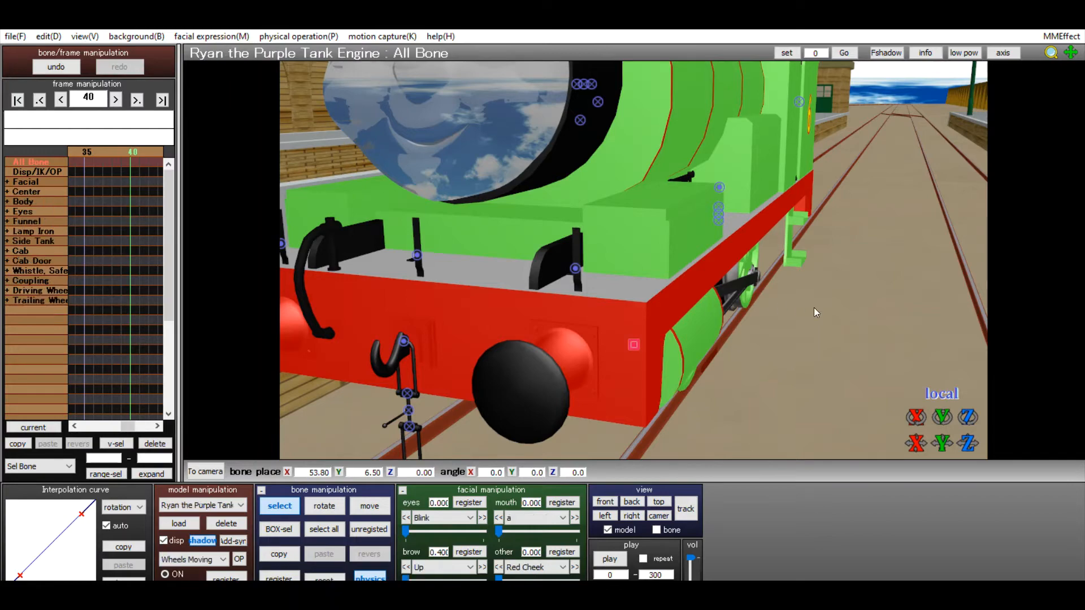
right_drag(867, 318, 964, 102)
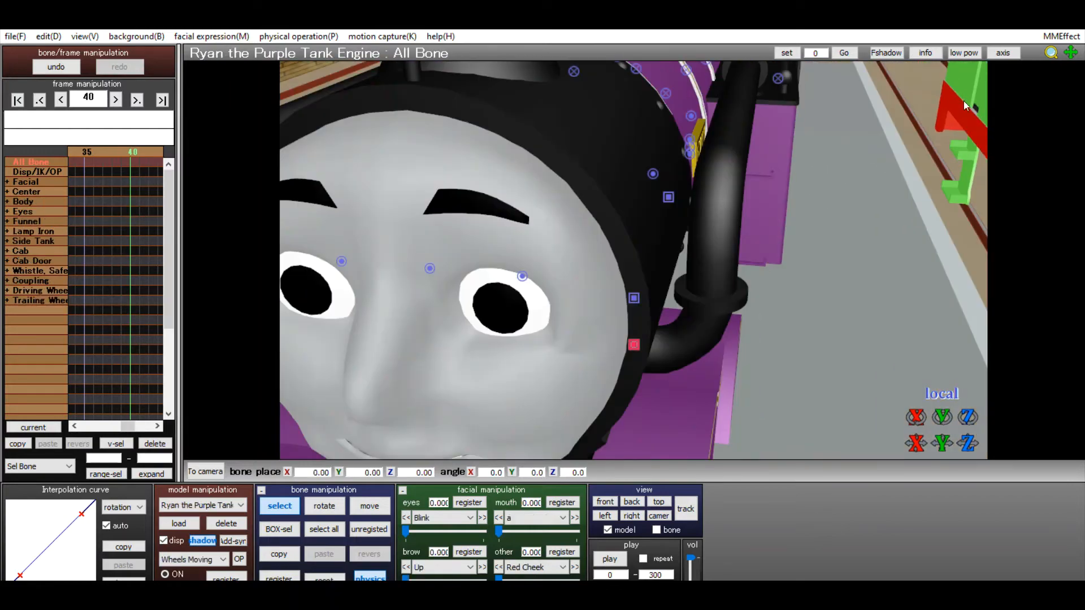
right_drag(1042, 48, 1052, 476)
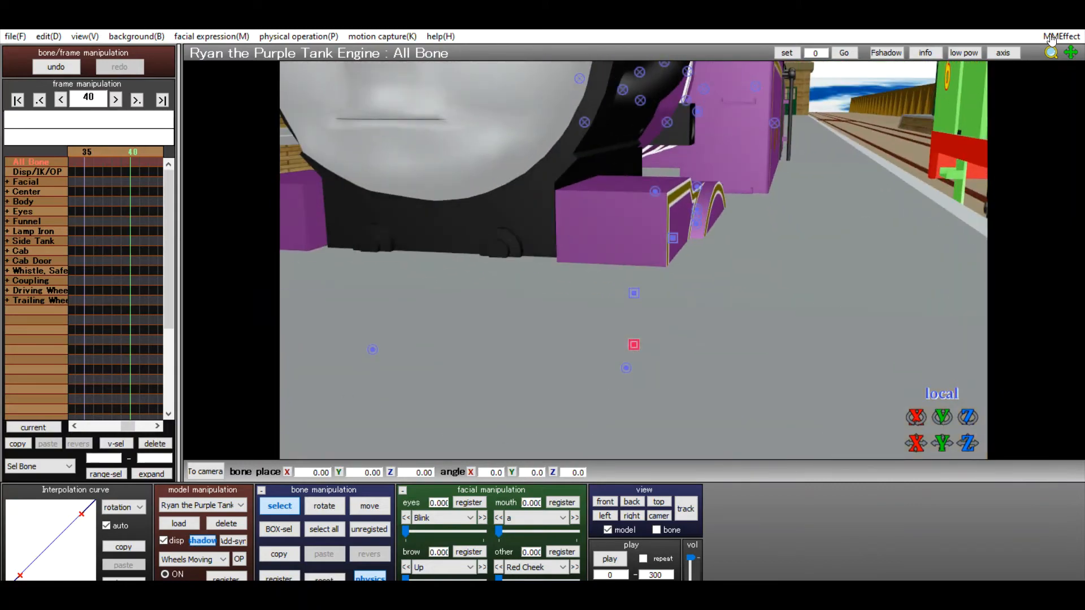
scroll(1050, 38, down, 8)
drag(920, 418, 860, 342)
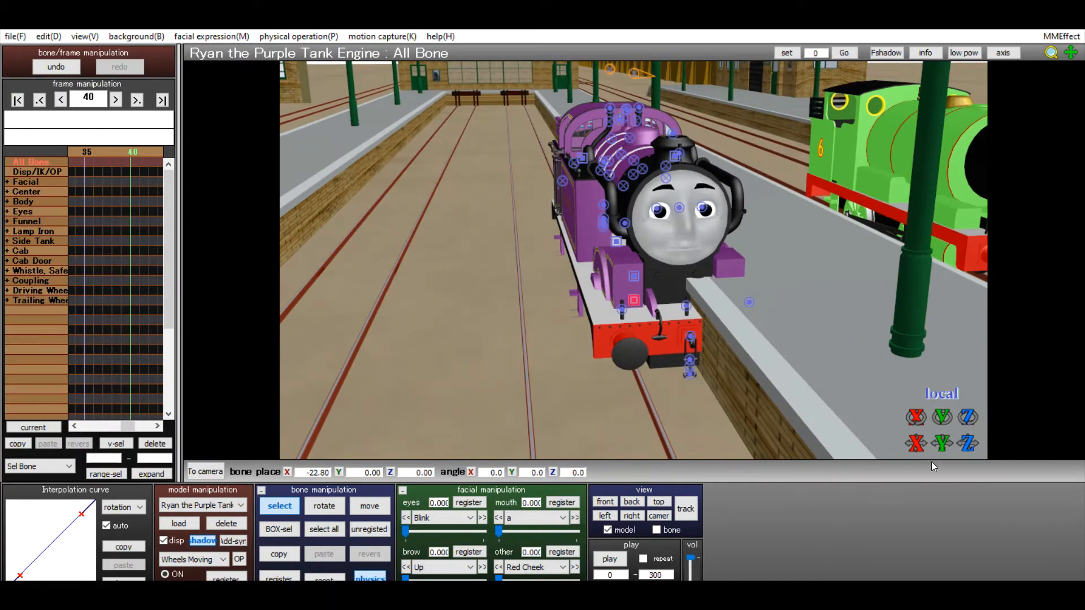
drag(921, 438, 873, 353)
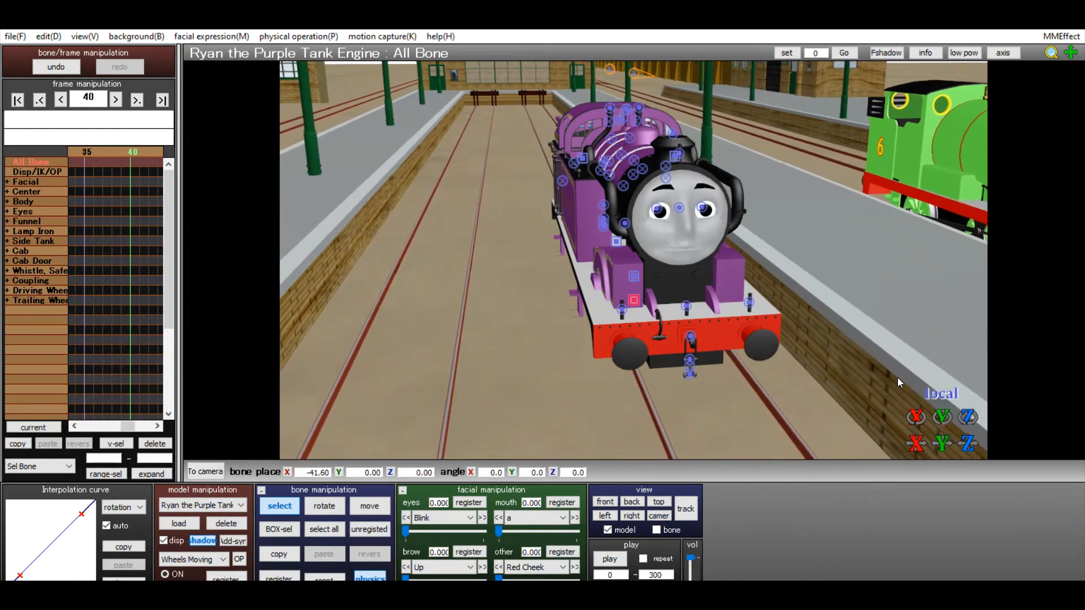
- Raise Ryan's All Bone to Y 6.20 so the wheels sit on the rails, and select the Body bone
right_drag(898, 377, 888, 364)
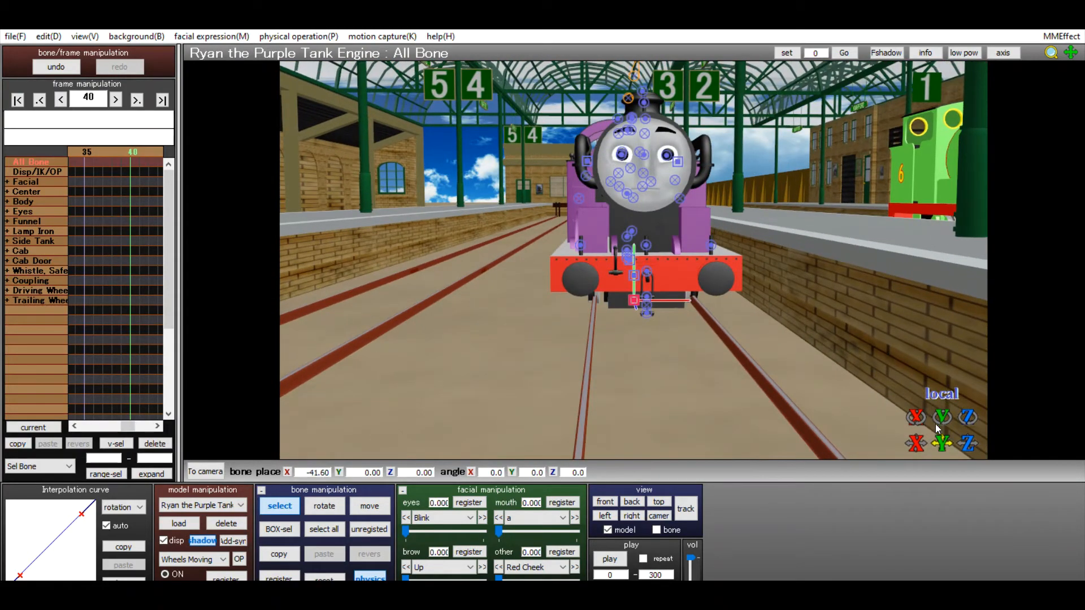
mouse_move(942, 443)
mouse_down()
mouse_move(941, 403)
mouse_move(942, 430)
mouse_up()
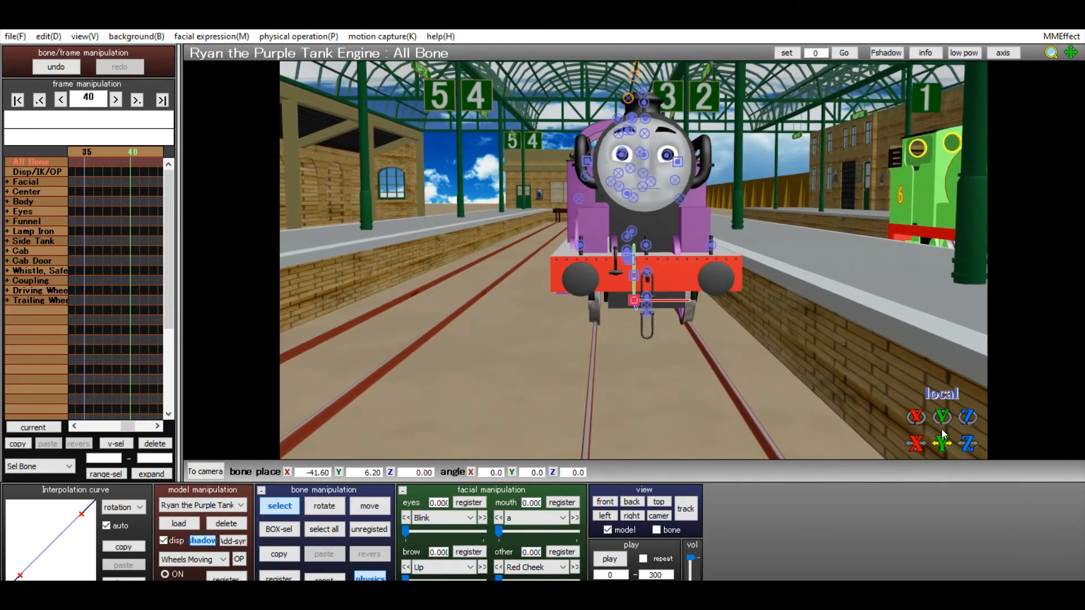
mouse_move(863, 367)
right_down()
mouse_move(890, 374)
mouse_move(869, 368)
right_up()
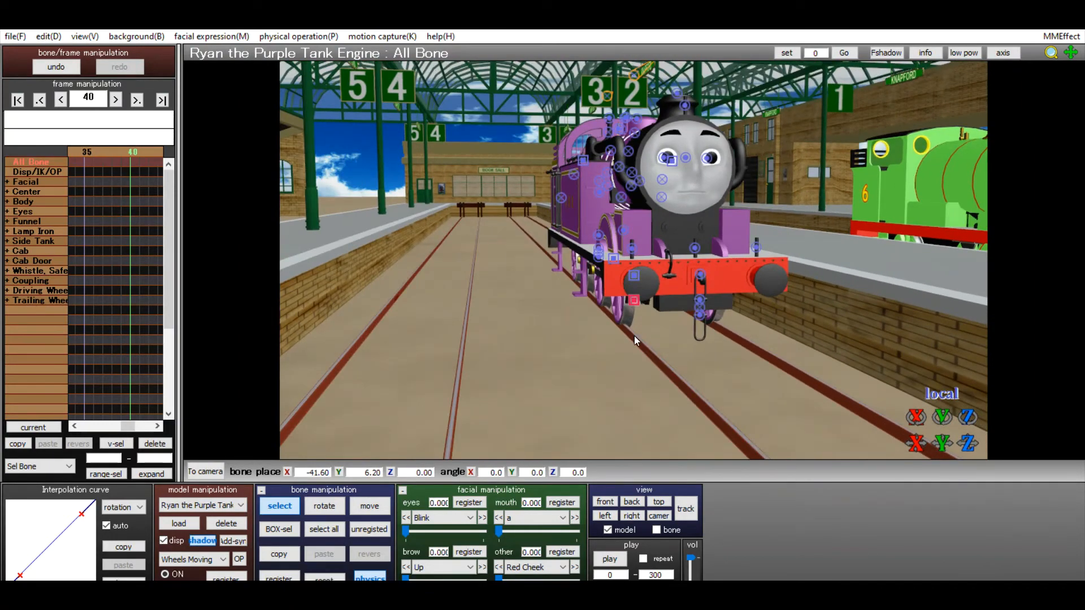
right_drag(634, 336, 634, 263)
click(634, 263)
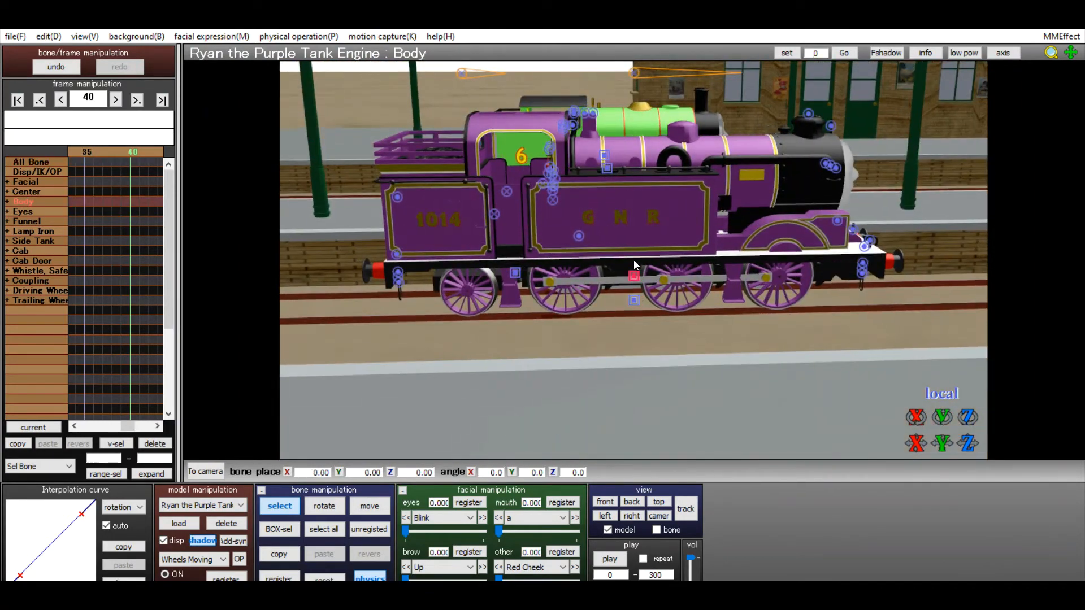
- Reset Percy's Laughing2 brow morph to 0.000 and return to the Ryan model
right_drag(737, 321, 592, 331)
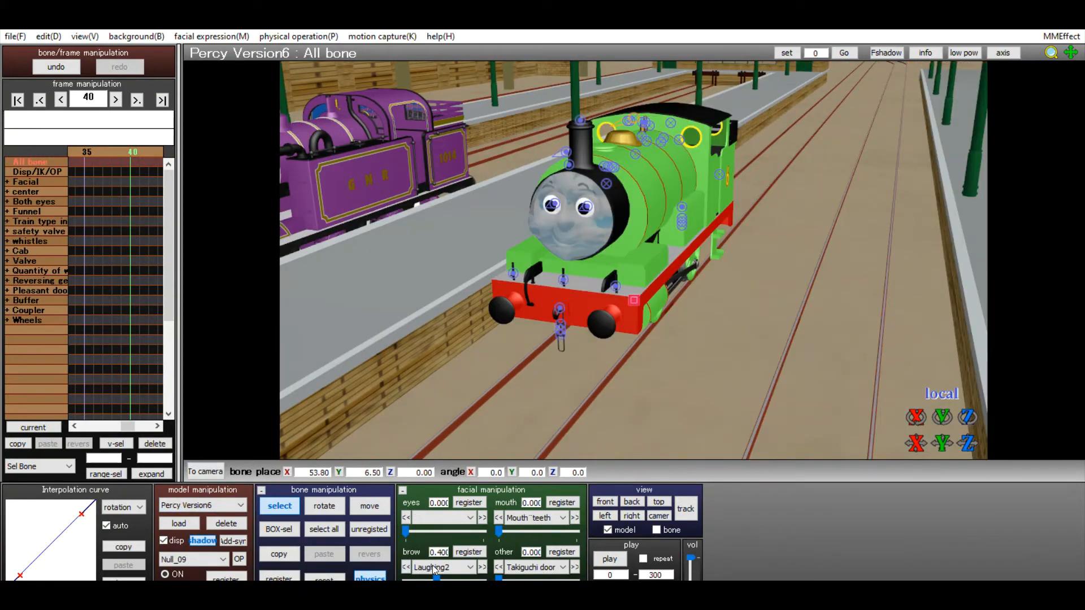
scroll(438, 567, down, 2)
click(180, 502)
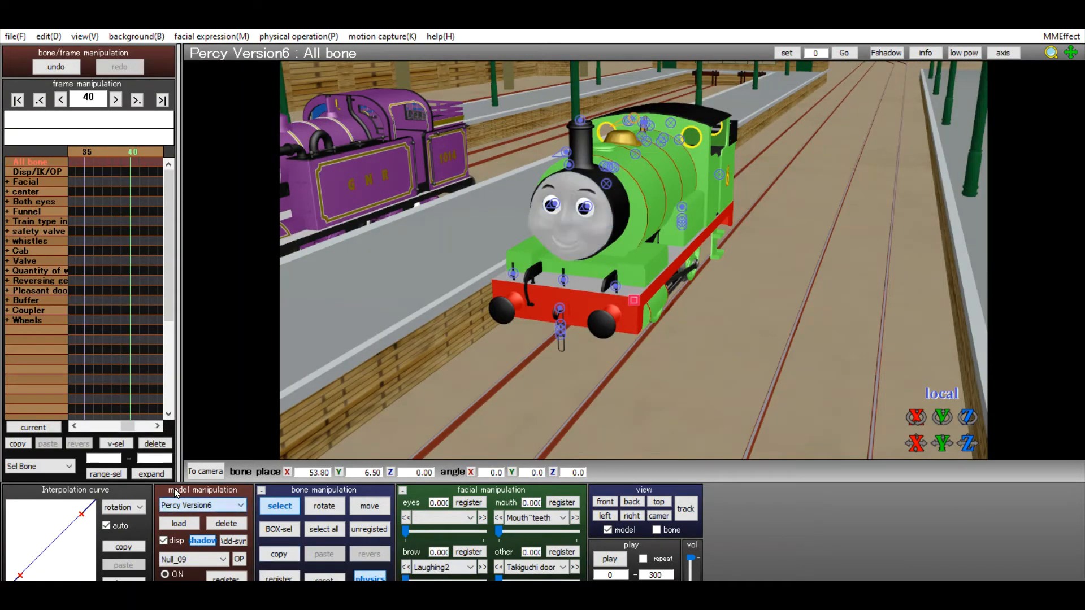
click(198, 531)
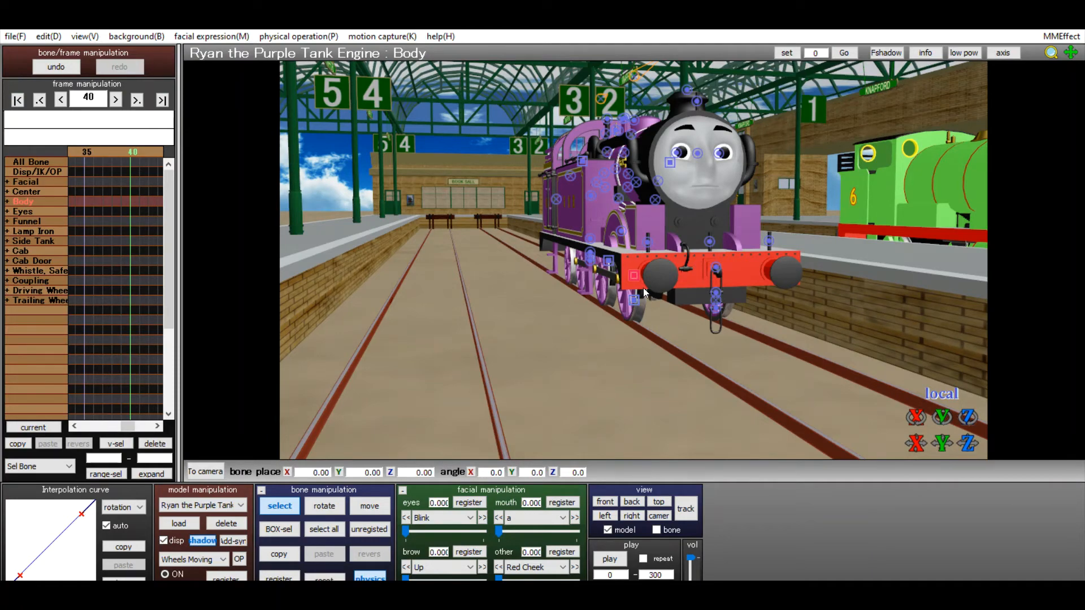
- Slide Ryan's Body bone away from its wheels to about Z -133.50, bring it back to about -0.45, and select All Bone
mouse_move(705, 306)
right_down()
mouse_move(666, 303)
mouse_move(696, 302)
right_up()
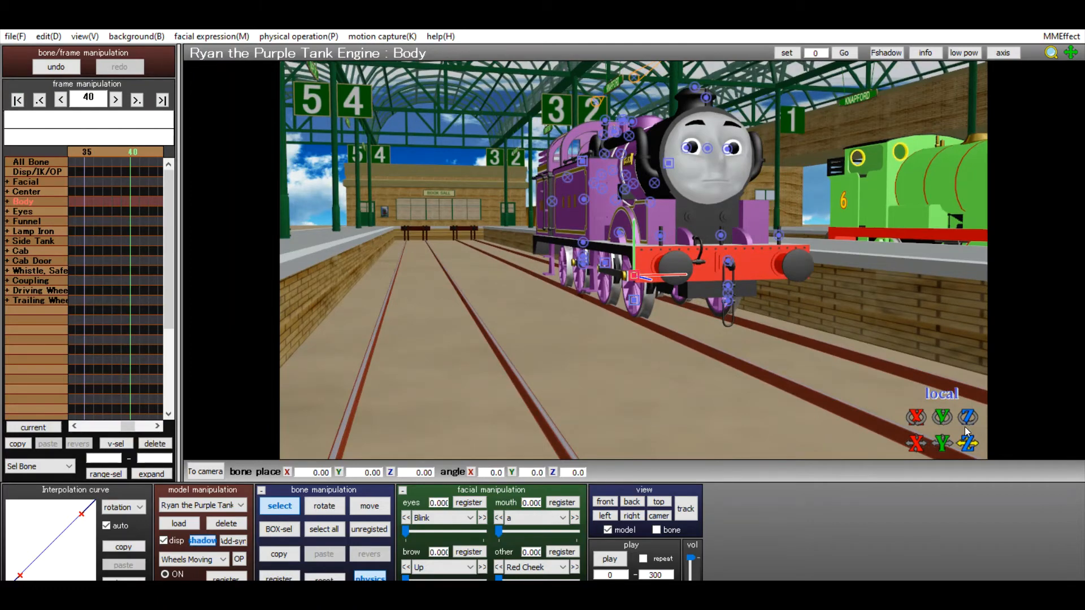
right_drag(853, 330, 931, 344)
drag(967, 443, 1072, 444)
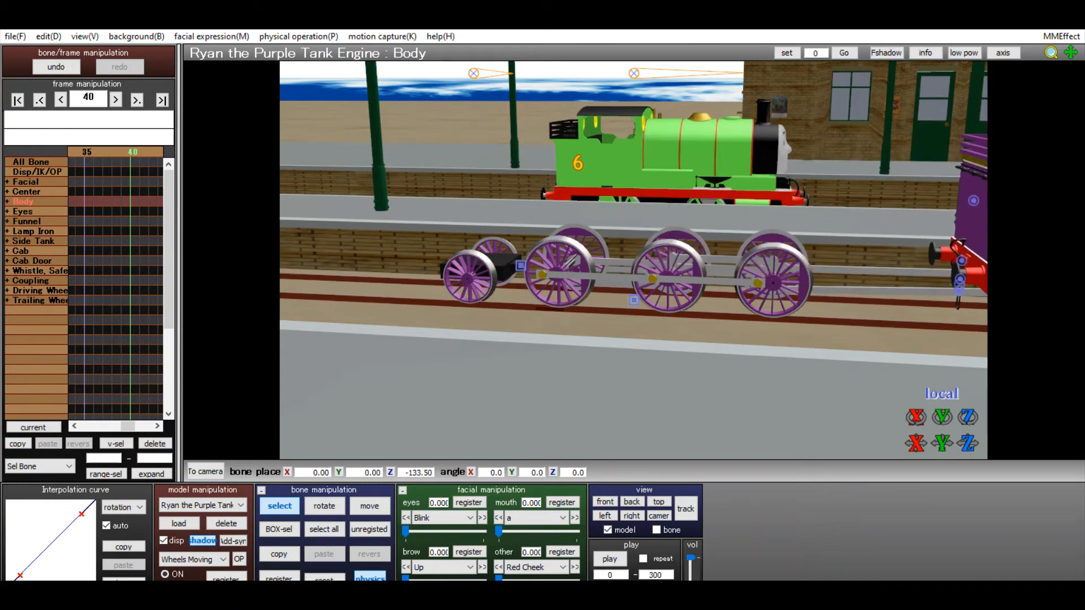
drag(967, 443, 968, 380)
right_drag(818, 362, 706, 351)
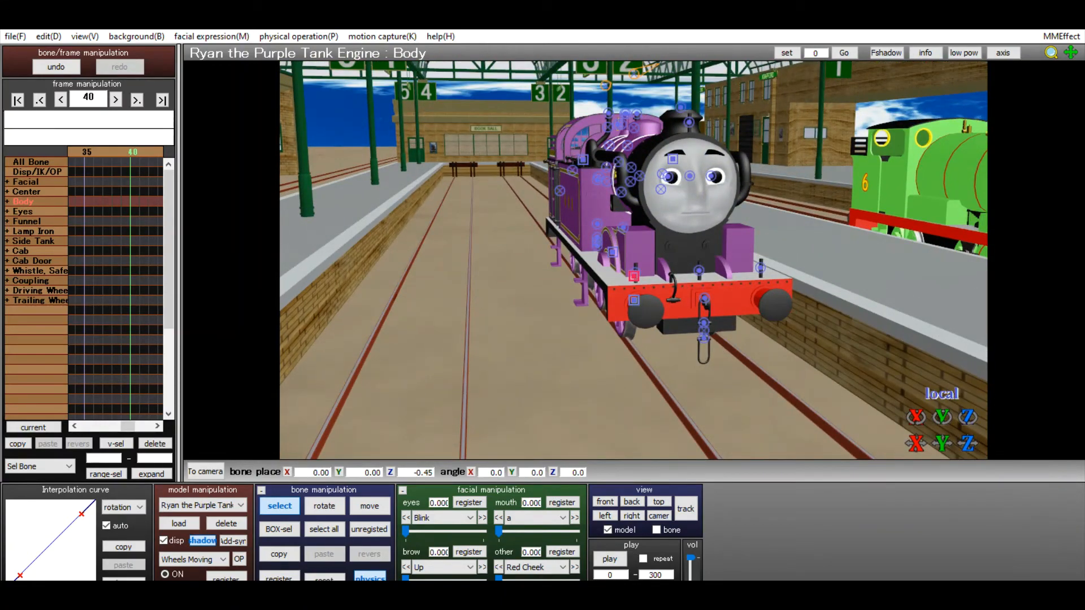
click(634, 286)
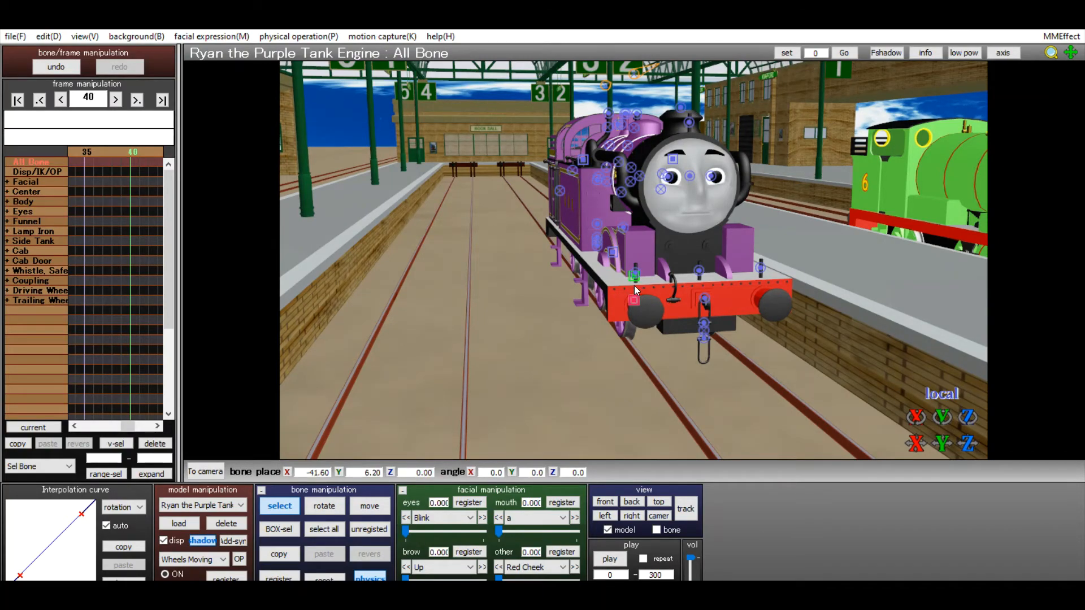
- Slide Ryan's All Bone along Z to about -399.85, moving the engine down the track out past the platforms
drag(965, 416, 964, 378)
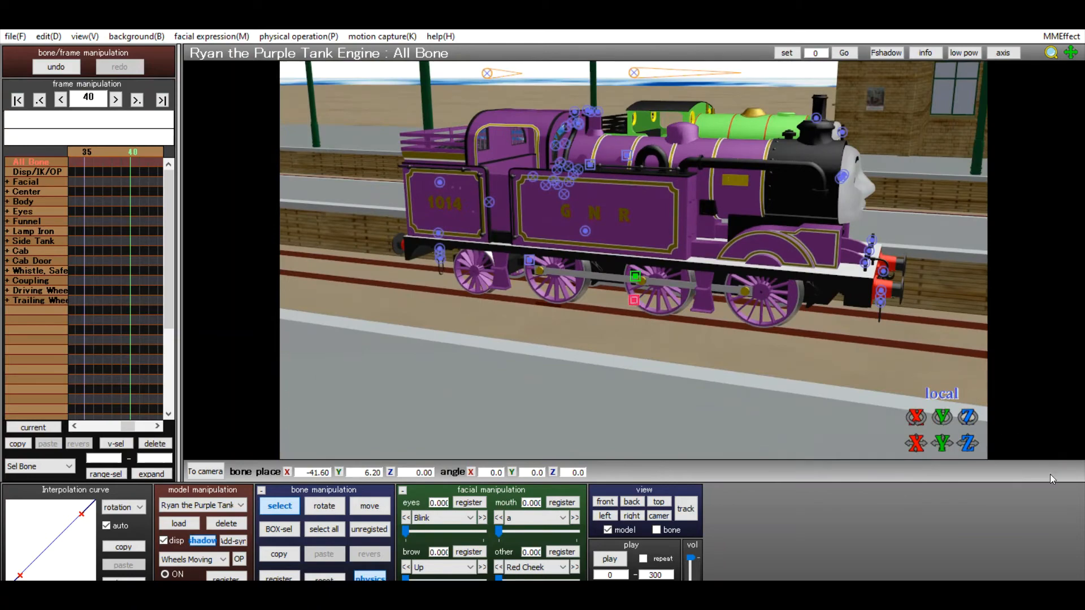
mouse_move(968, 444)
mouse_down()
mouse_move(968, 459)
mouse_move(968, 431)
mouse_up()
drag(968, 215, 968, 430)
right_drag(808, 240, 626, 279)
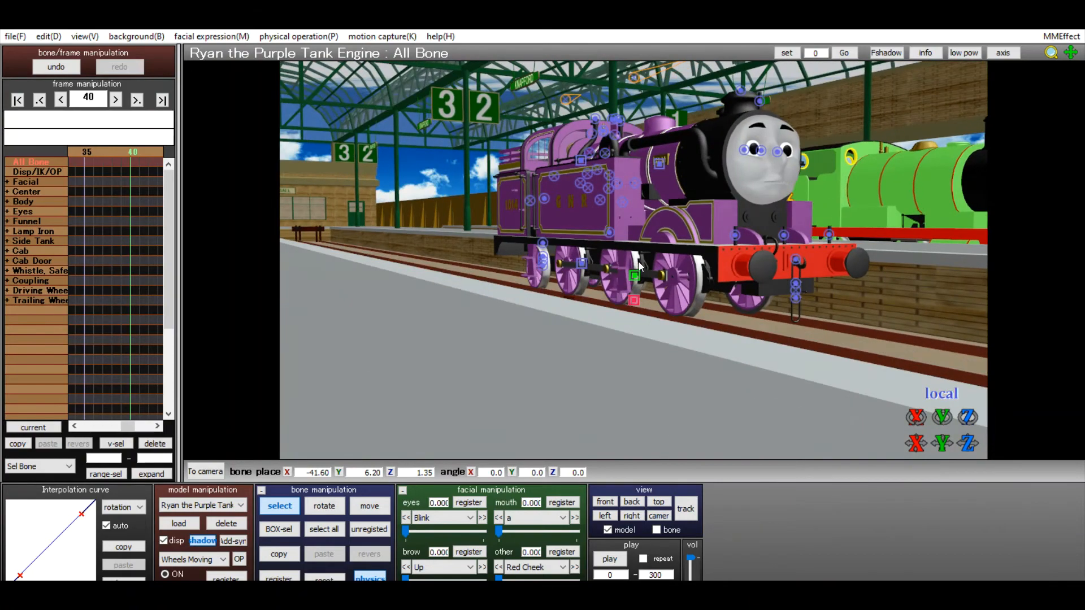
click(634, 274)
right_drag(693, 422, 676, 423)
click(634, 300)
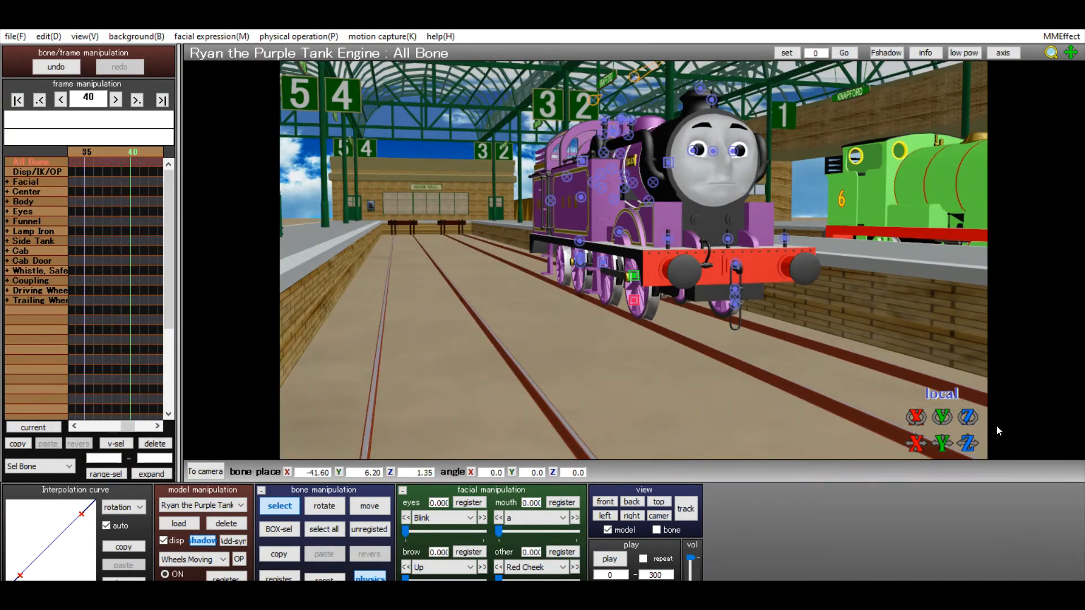
drag(969, 441, 968, 609)
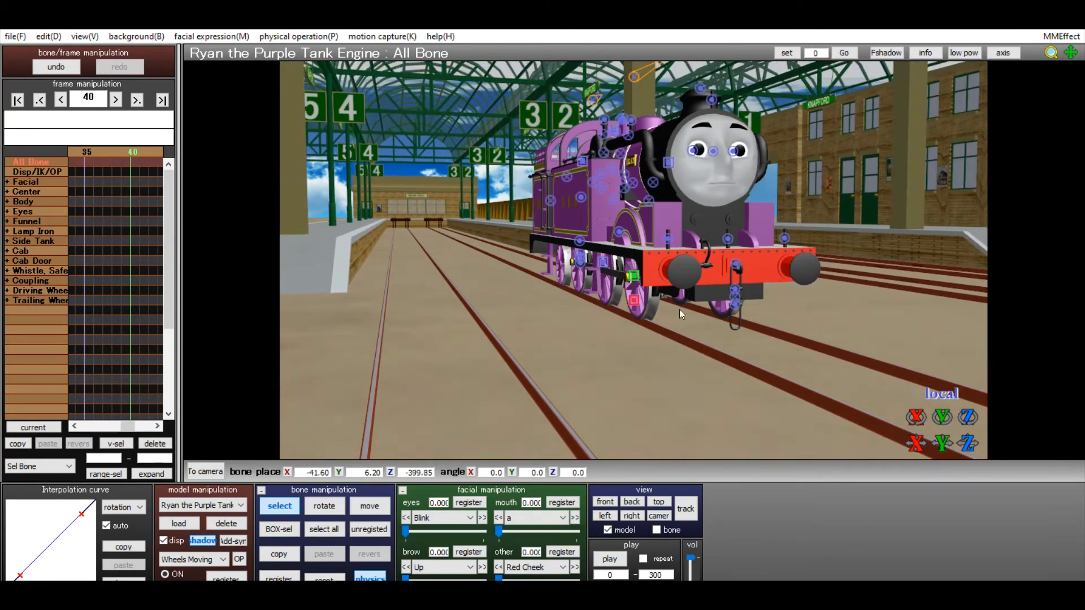
- Select Ryan's Body bone and tilt it around its Z axis to about -0.6 degrees
click(631, 264)
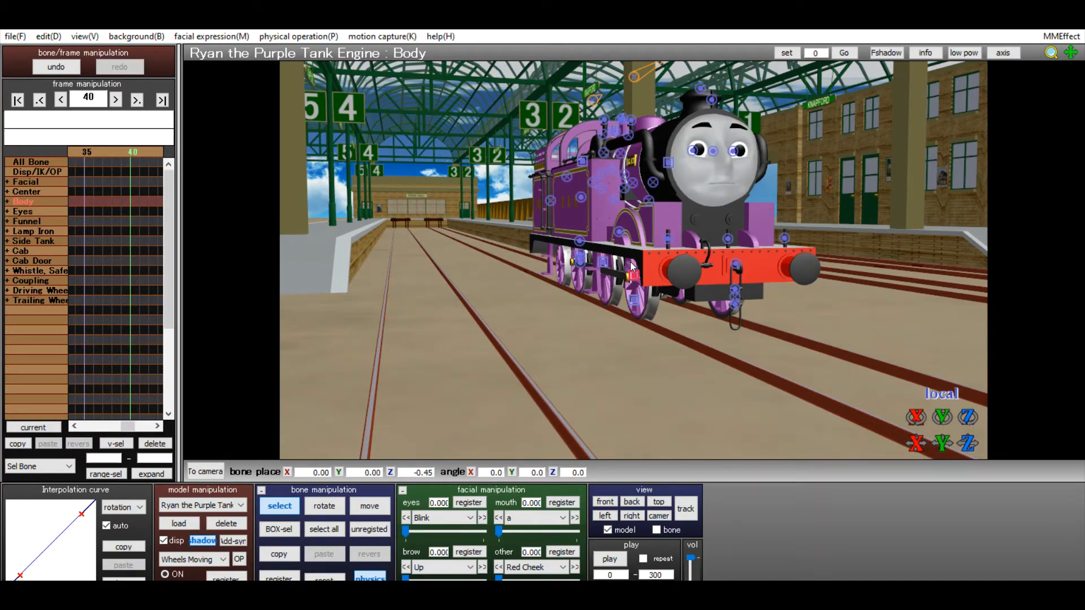
right_drag(694, 331, 630, 339)
click(634, 297)
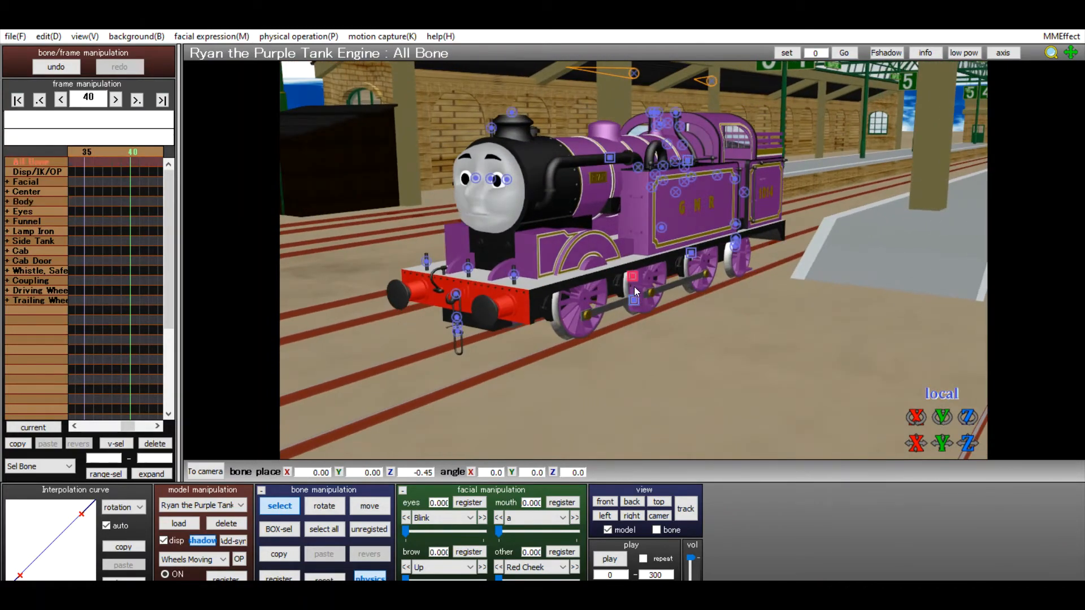
mouse_move(968, 417)
mouse_down()
mouse_move(967, 438)
mouse_move(967, 402)
mouse_move(968, 418)
mouse_up()
click(632, 263)
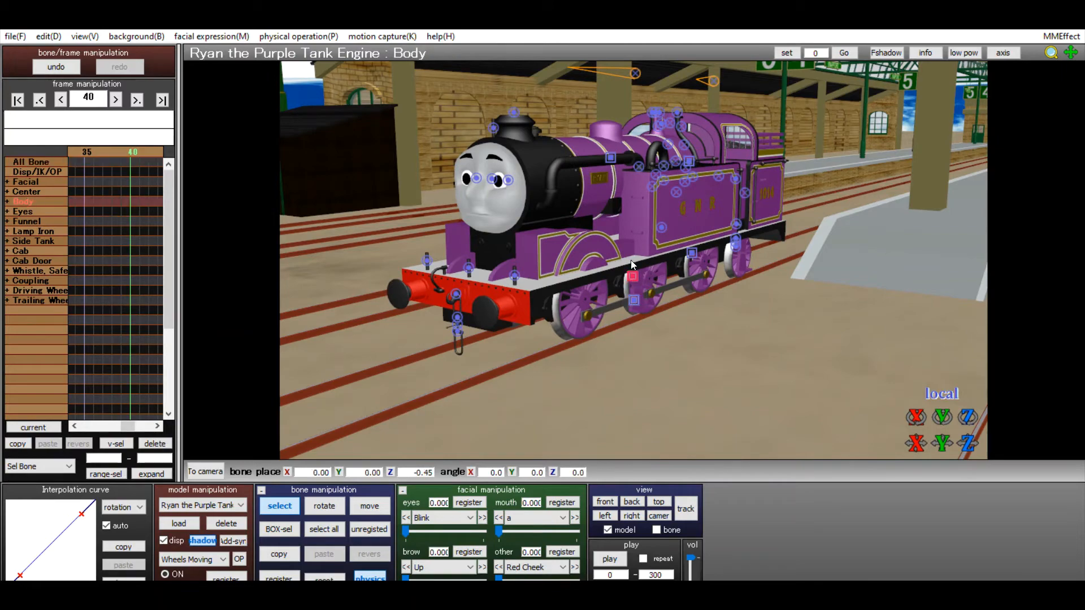
right_drag(780, 287, 852, 280)
drag(916, 417, 916, 417)
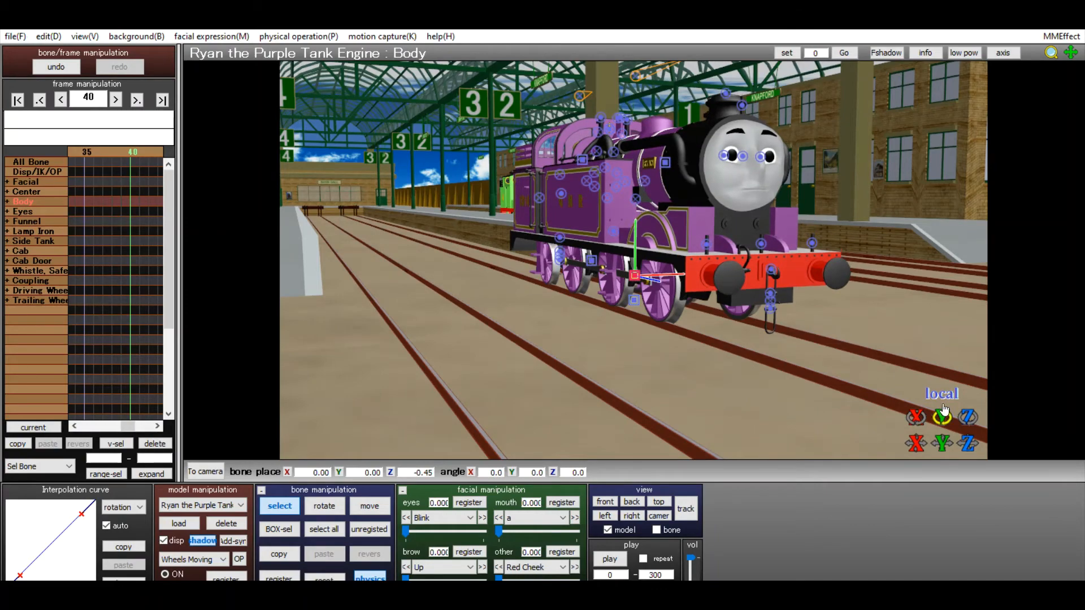
right_drag(963, 406, 962, 398)
mouse_move(968, 417)
mouse_down()
mouse_move(967, 404)
mouse_move(968, 429)
mouse_move(968, 418)
mouse_up()
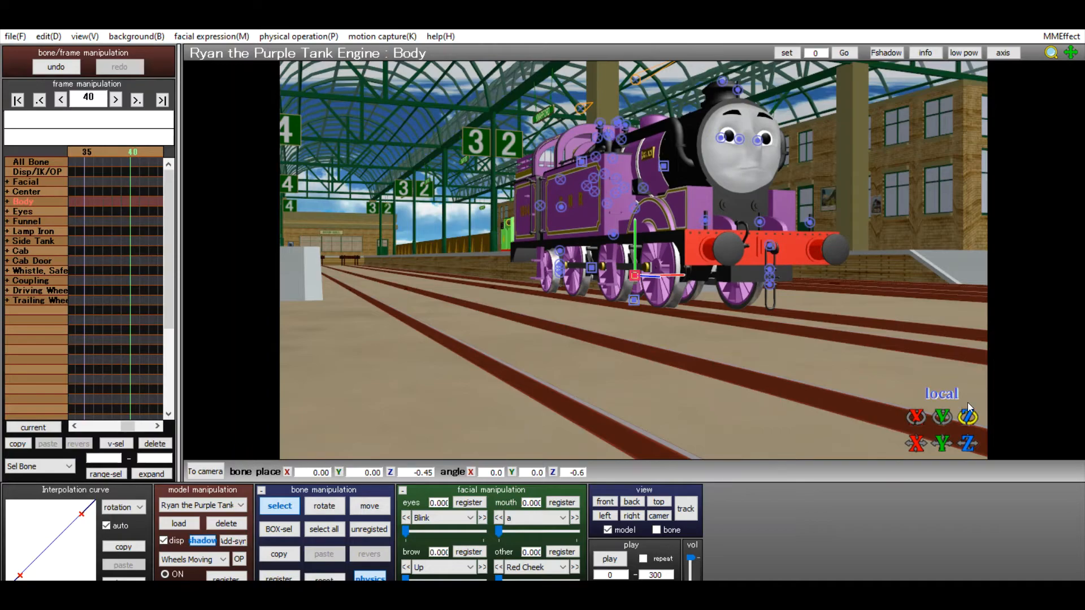
- Rock Ryan's Body bone back to about -0.6 degrees around Z, and try the Blink morph at 1.000 before resetting it to 0.000
right_drag(583, 228, 808, 155)
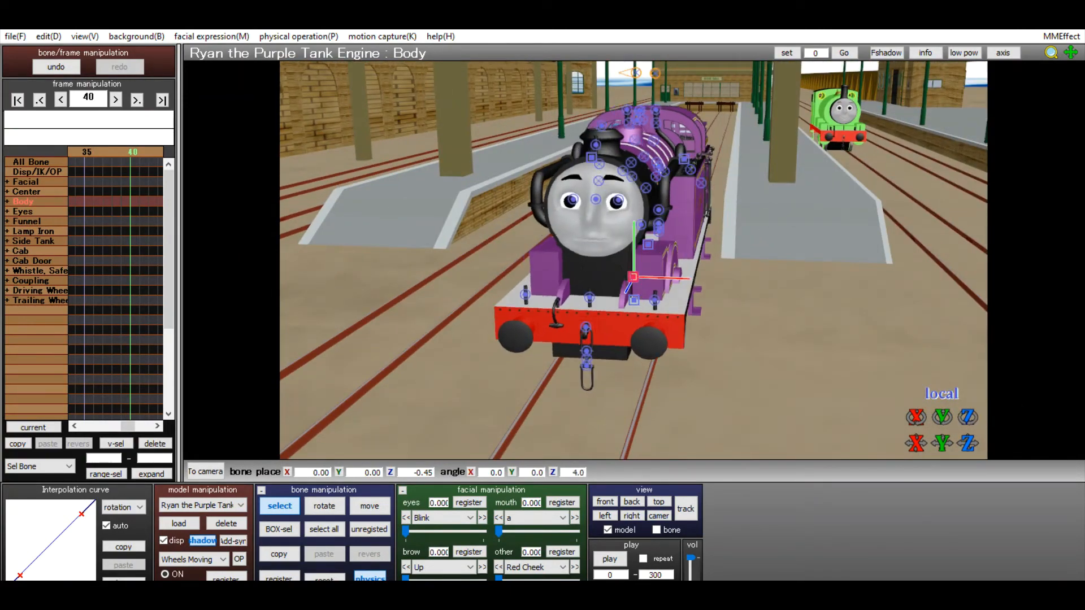
mouse_move(968, 417)
mouse_down()
mouse_move(969, 390)
mouse_move(968, 432)
mouse_move(968, 394)
mouse_move(968, 418)
mouse_up()
right_drag(518, 198, 531, 179)
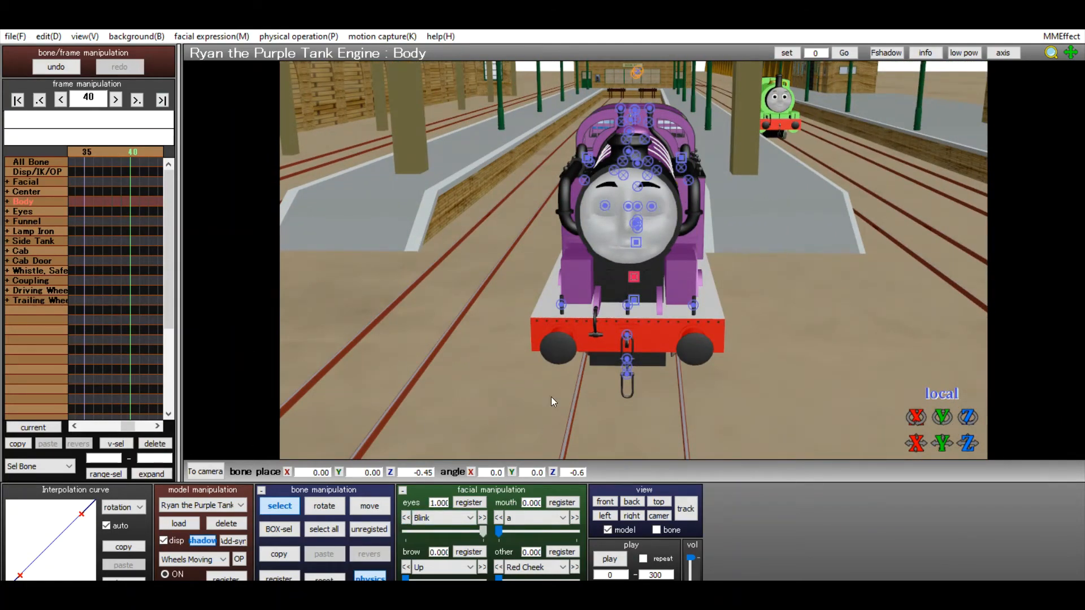
drag(552, 397, 286, 402)
mouse_move(428, 306)
right_down()
mouse_move(407, 291)
mouse_move(382, 300)
mouse_move(424, 291)
right_up()
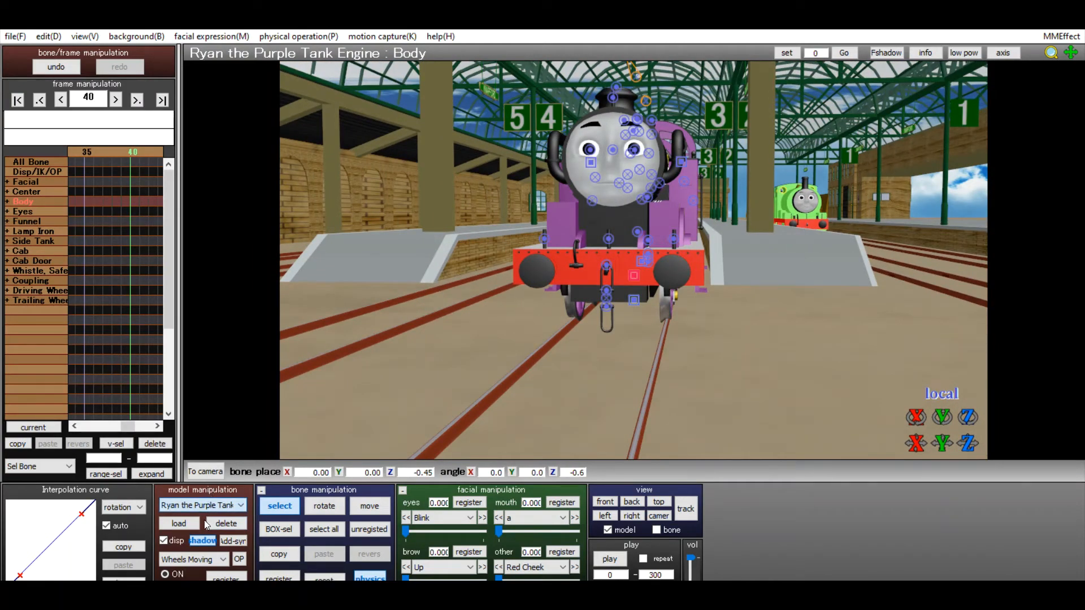
- Switch to the Percy Version6 model and examine it from behind and from the front
key(Down)
right_drag(588, 296, 393, 337)
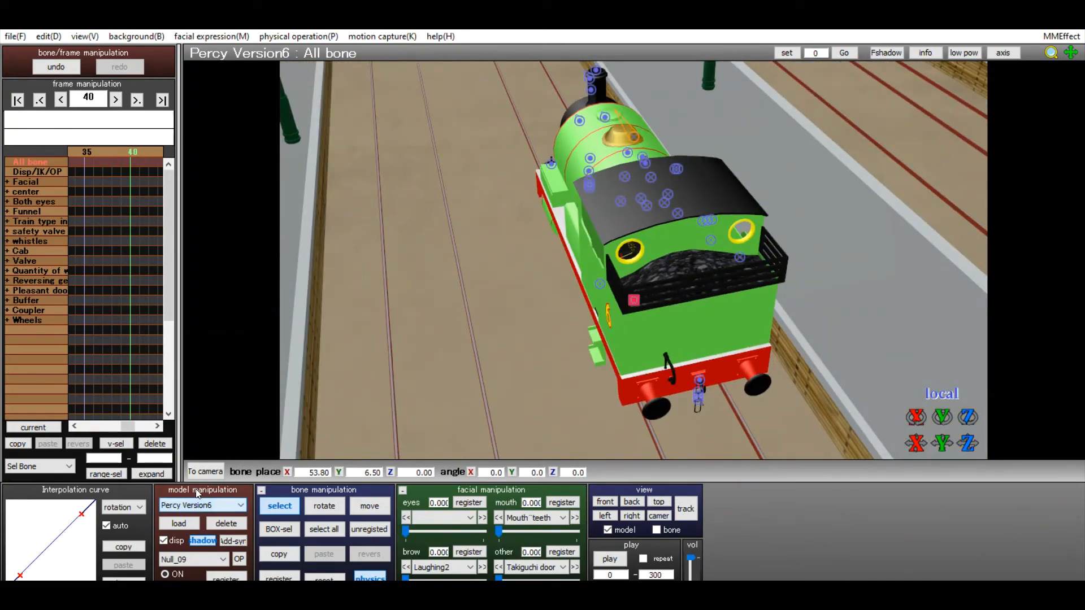
right_drag(339, 419, 560, 382)
right_drag(615, 265, 787, 392)
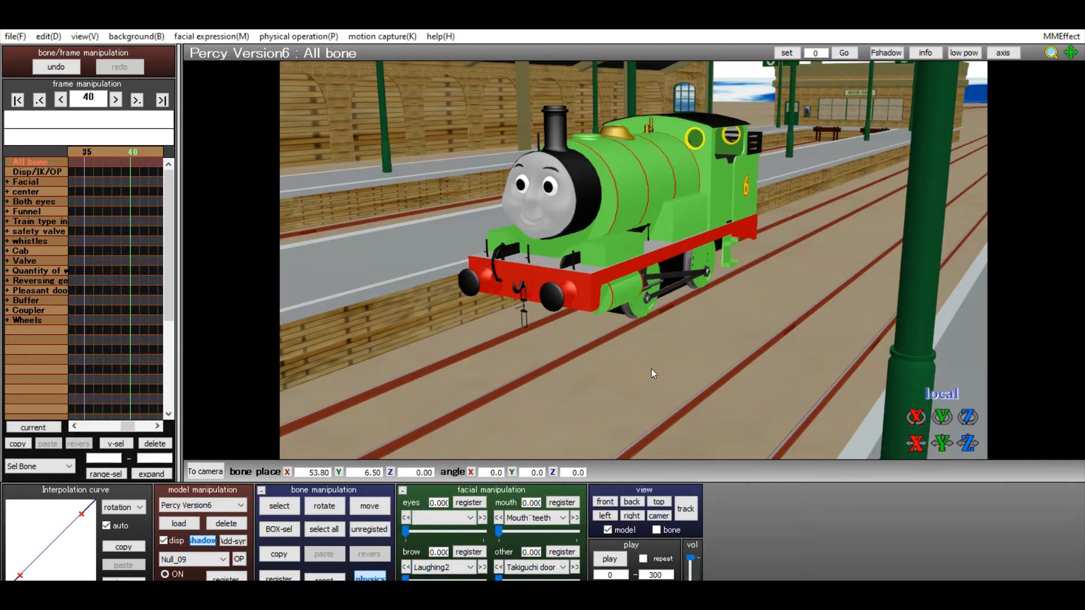
- Switch to Thomas Version8 and place its All Bone at about X -43.10 and Y 9.05, on the track beside the platform
key(Tab)
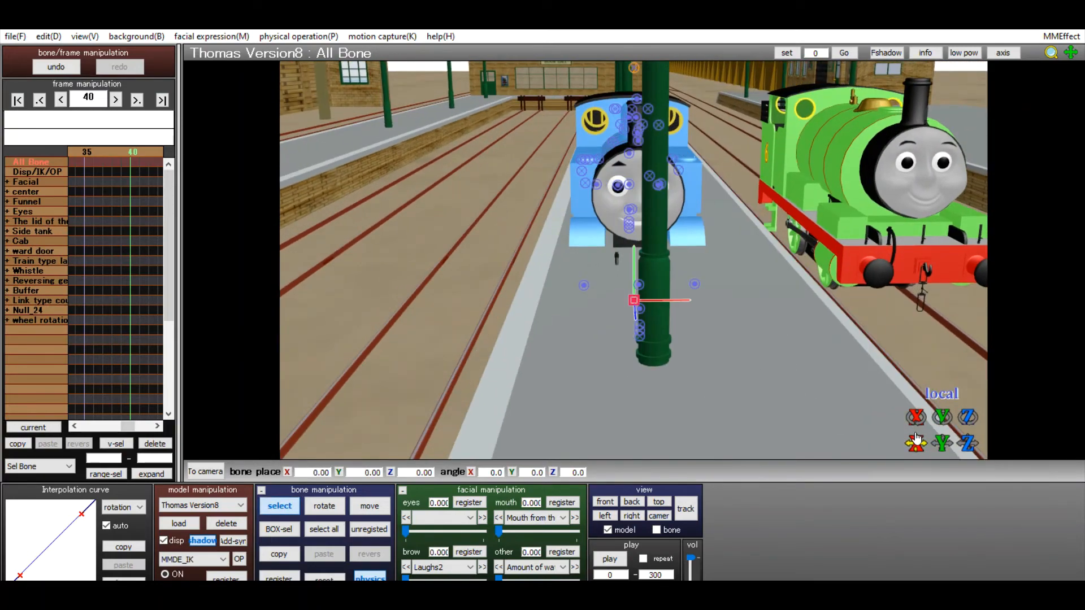
drag(917, 438, 836, 439)
drag(944, 435, 860, 342)
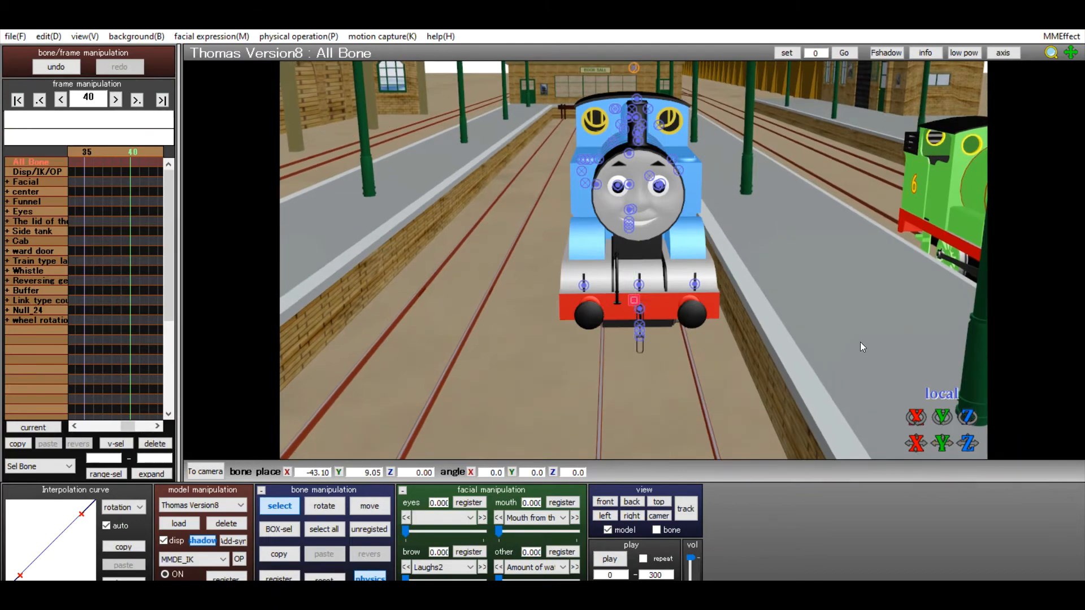
right_drag(861, 343, 900, 355)
right_drag(725, 212, 770, 225)
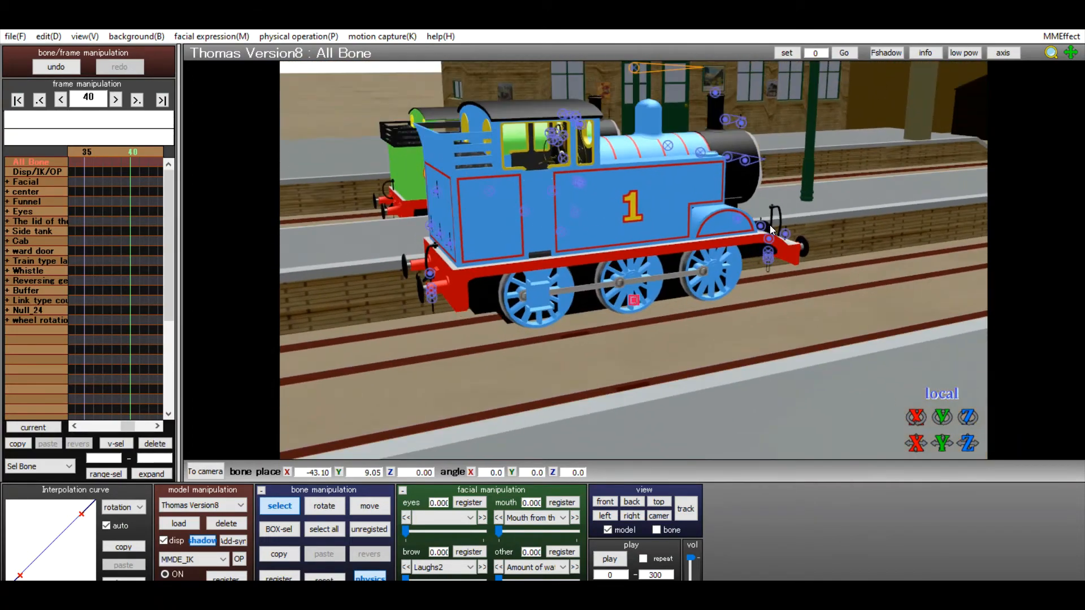
- Check the bones on Thomas's side, including Reverse machine lev and Train type label co, for one that controls the body
click(565, 219)
click(575, 199)
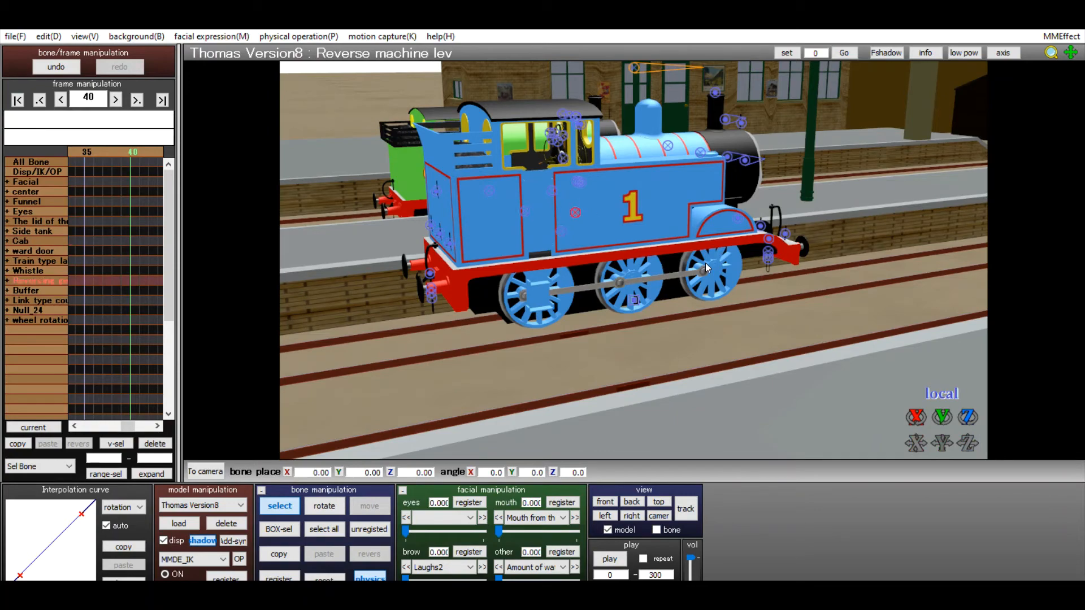
right_drag(705, 263, 582, 266)
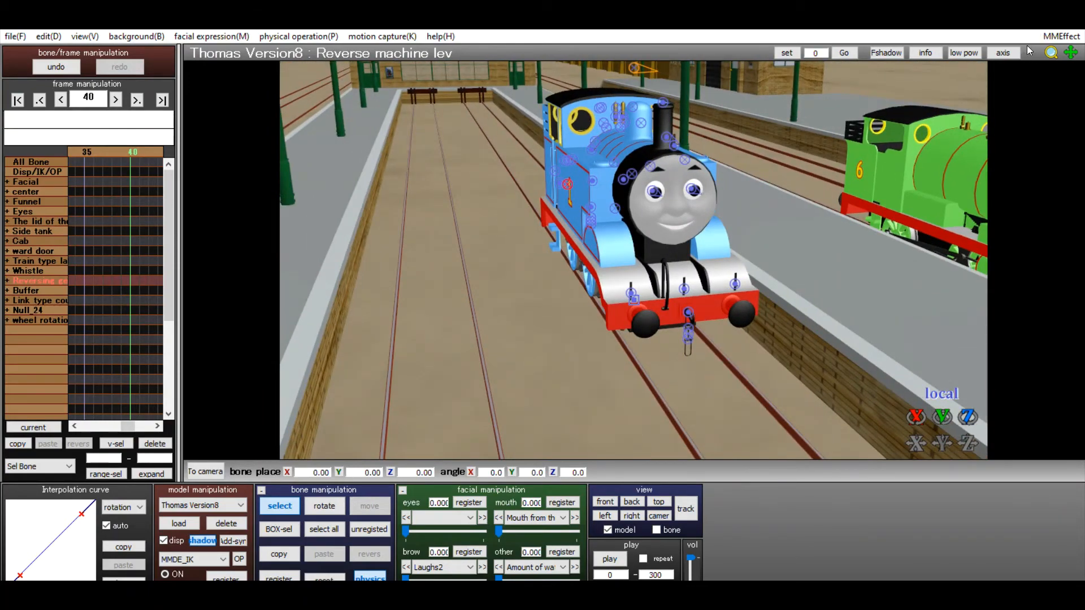
scroll(704, 245, up, 5)
right_drag(444, 385, 544, 372)
right_drag(555, 169, 507, 155)
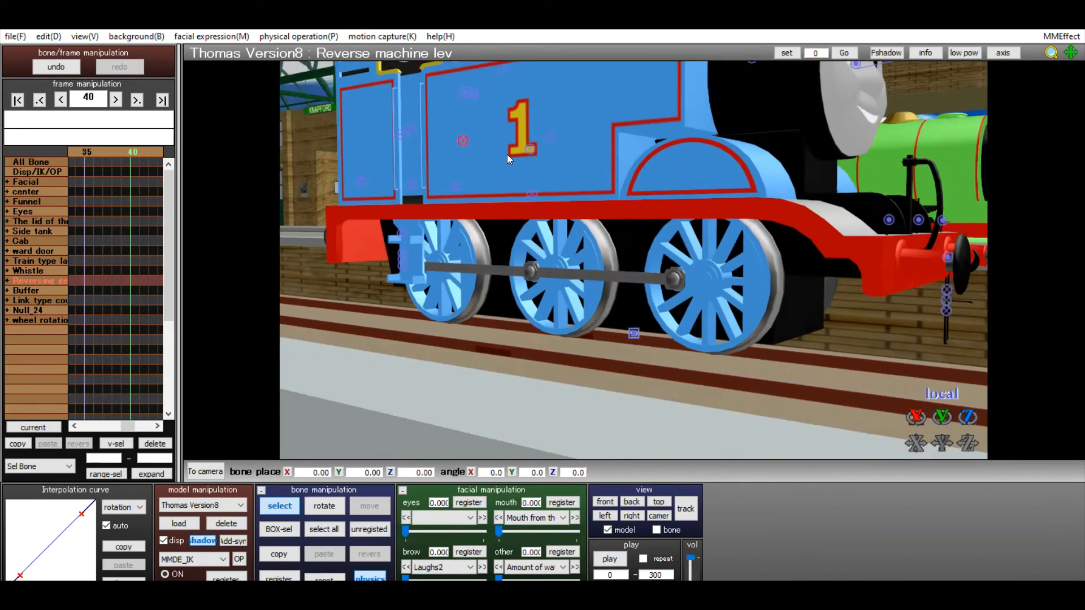
click(536, 180)
click(452, 175)
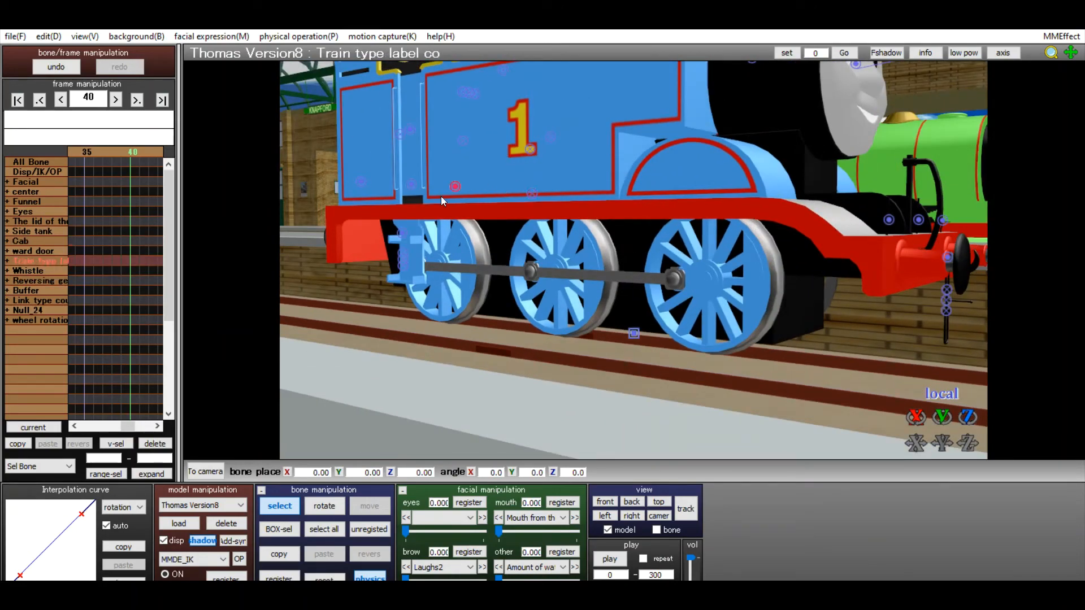
click(364, 173)
right_drag(645, 313, 599, 306)
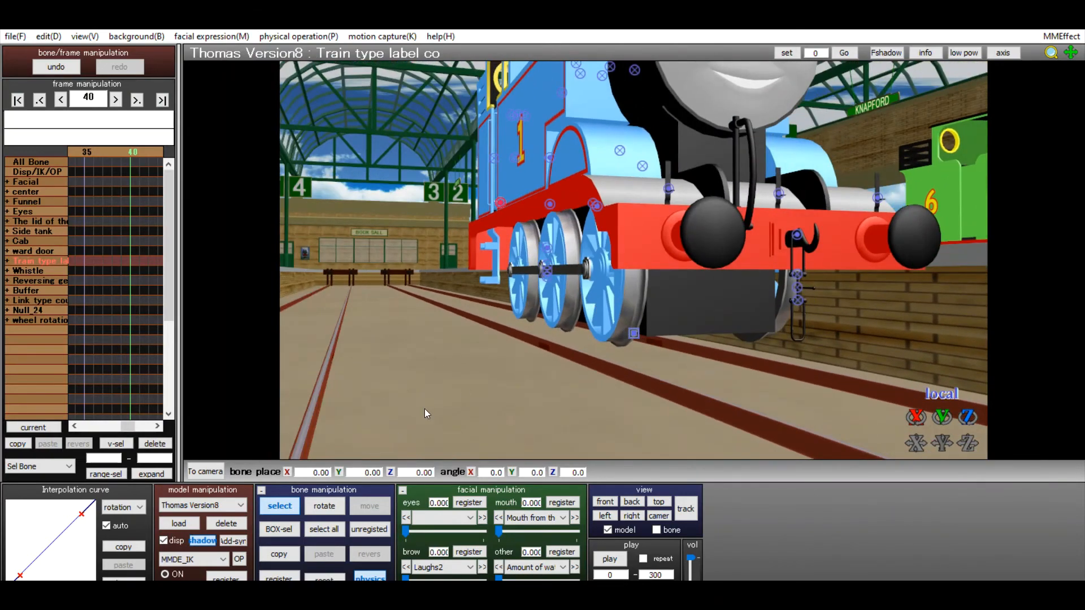
- Check Thomas's All Bone and the Fire door mouth bone from above in search of a body bone
click(632, 325)
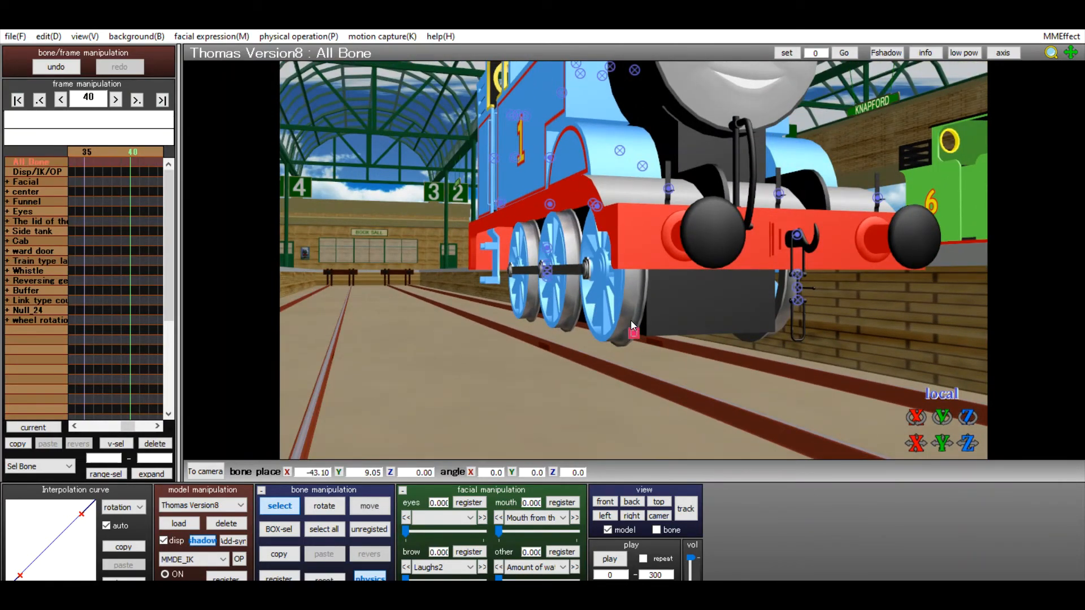
mouse_move(630, 320)
right_down()
mouse_move(654, 371)
mouse_move(614, 110)
mouse_move(645, 124)
right_up()
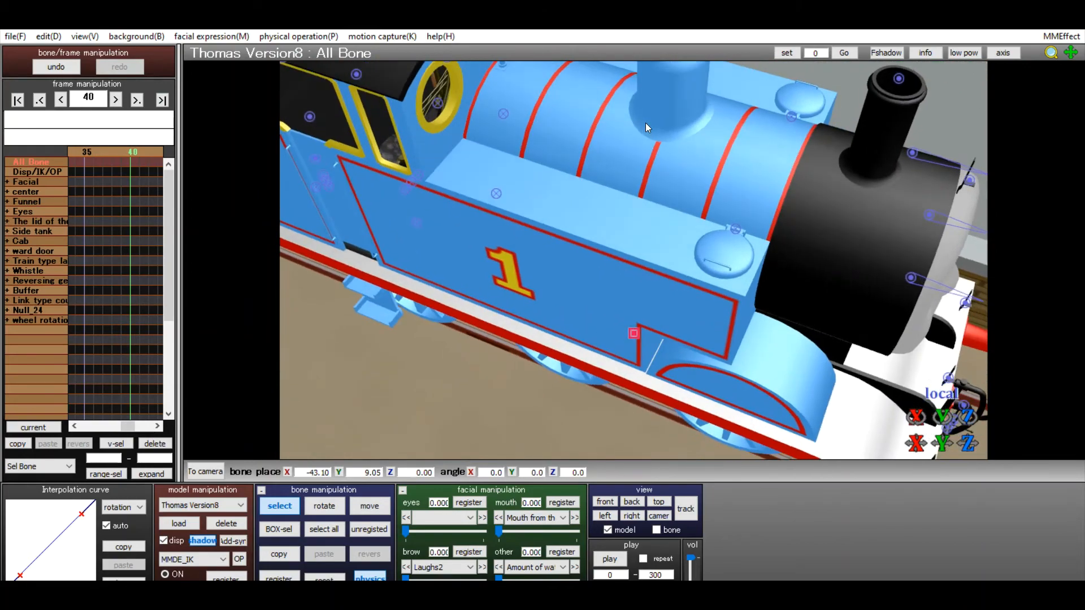
click(497, 192)
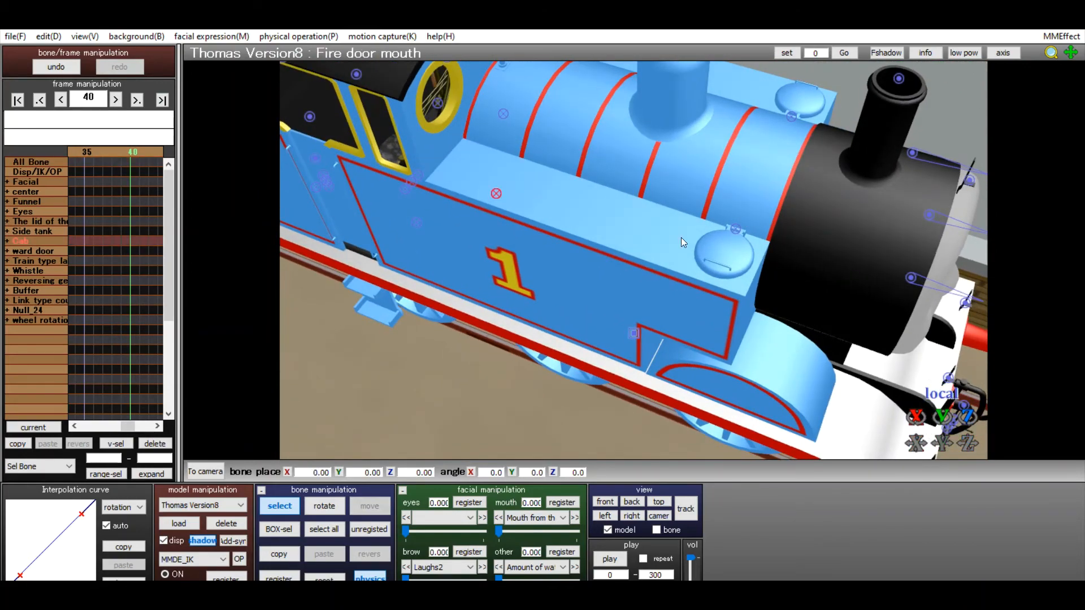
click(632, 325)
mouse_move(632, 325)
right_down()
mouse_move(552, 329)
mouse_move(525, 349)
right_up()
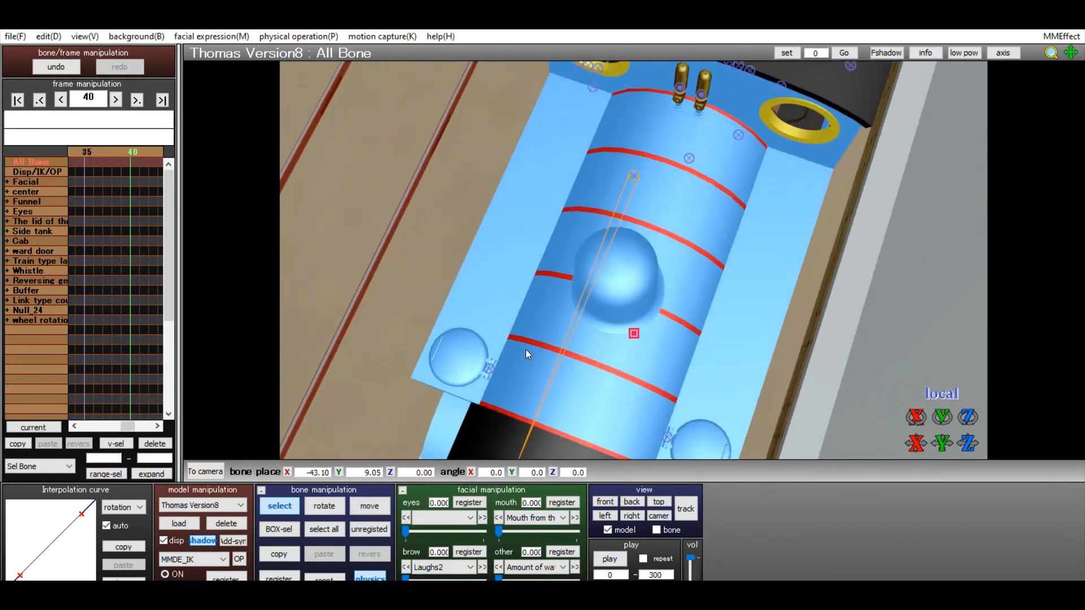
right_drag(685, 117, 668, 117)
click(724, 161)
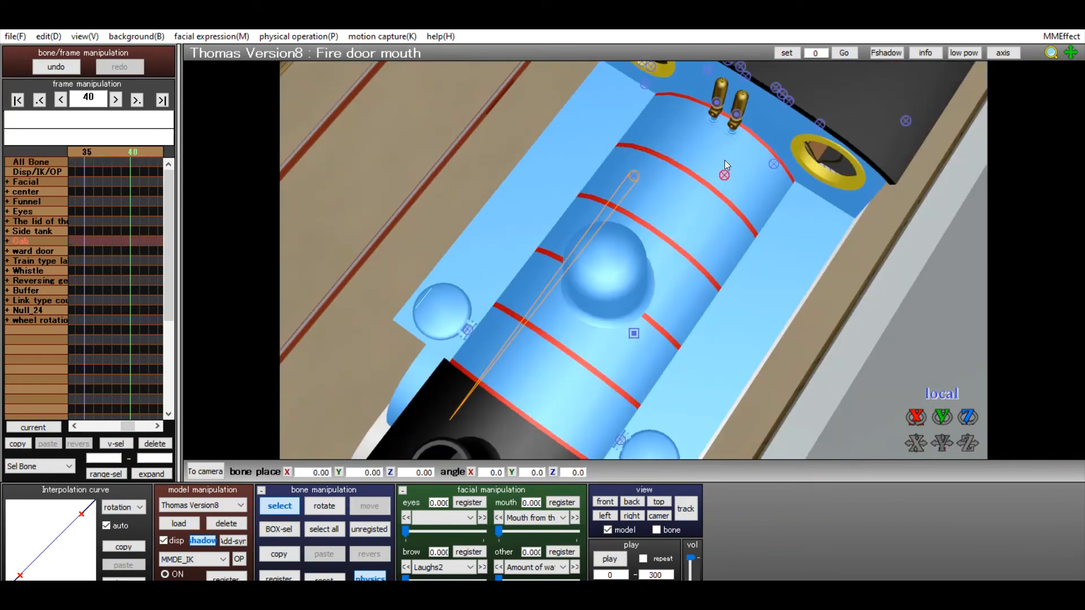
- Select Thomas's center bone and rotate it around X to about 0.6 degrees
mouse_move(685, 202)
right_down()
mouse_move(778, 145)
mouse_move(1022, 80)
mouse_move(548, 353)
right_up()
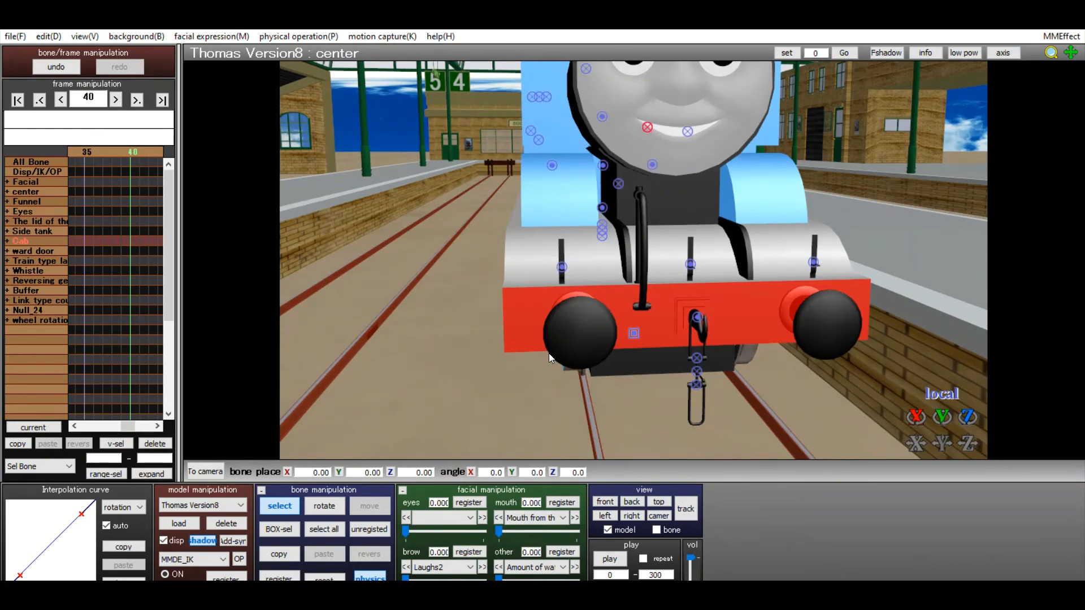
right_drag(591, 353, 587, 324)
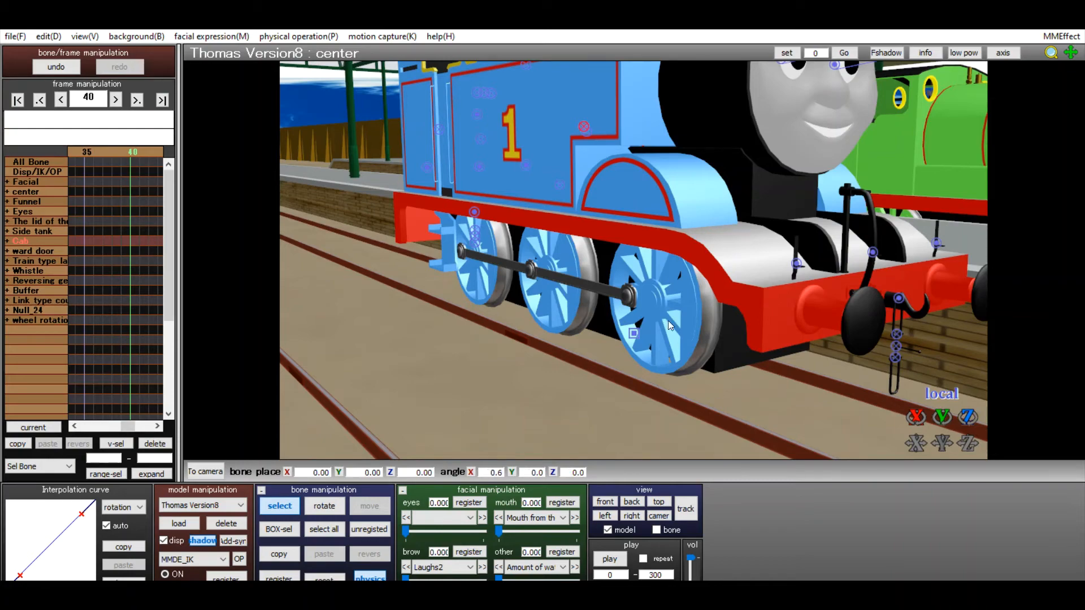
right_drag(634, 314, 674, 316)
right_drag(826, 303, 965, 307)
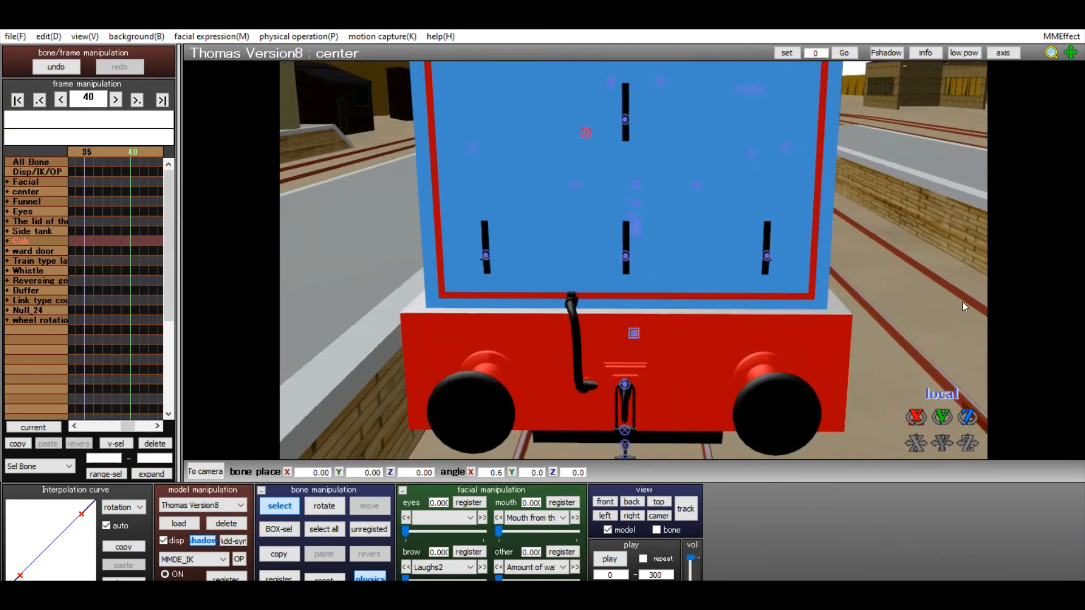
right_drag(818, 219, 633, 270)
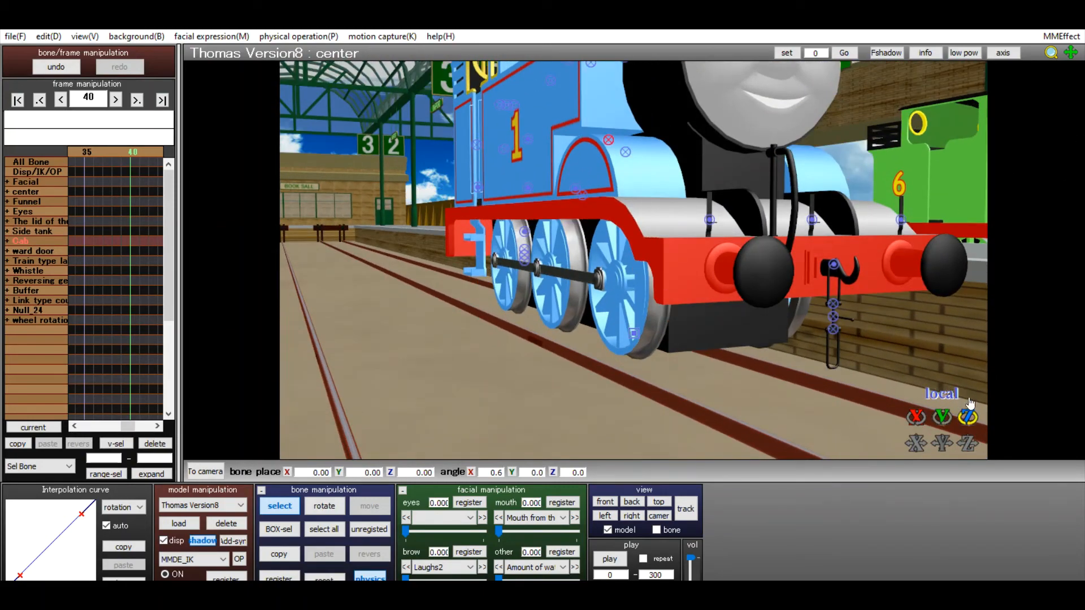
- Try rotating Thomas's All Bone around Z, and switch from the model to camera/light/accessory editing
click(632, 317)
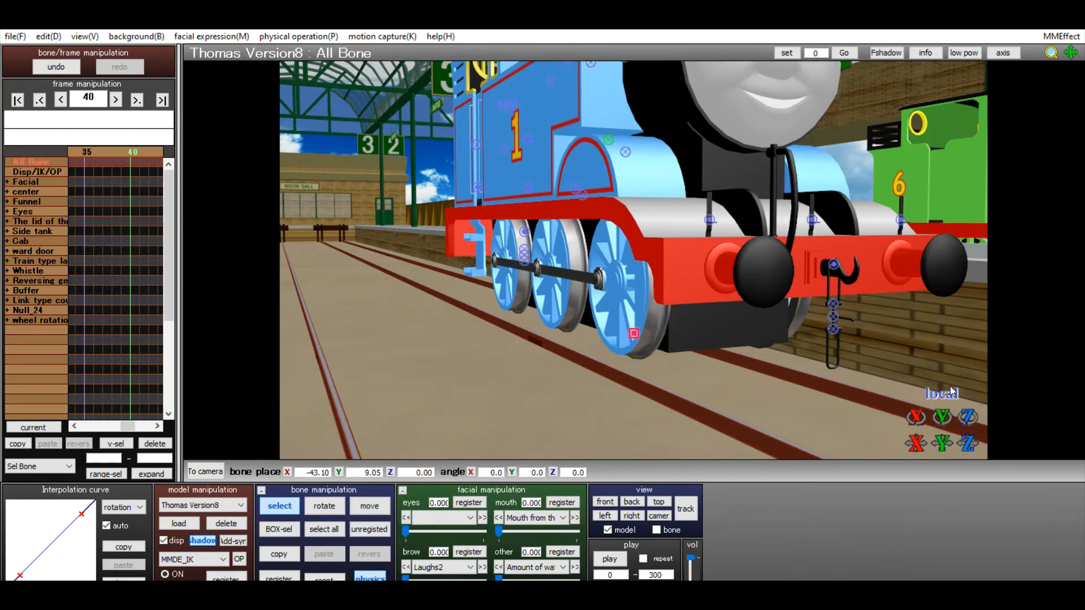
mouse_move(968, 418)
mouse_down()
mouse_move(968, 395)
mouse_move(968, 469)
mouse_move(968, 274)
mouse_move(968, 530)
mouse_move(968, 418)
mouse_up()
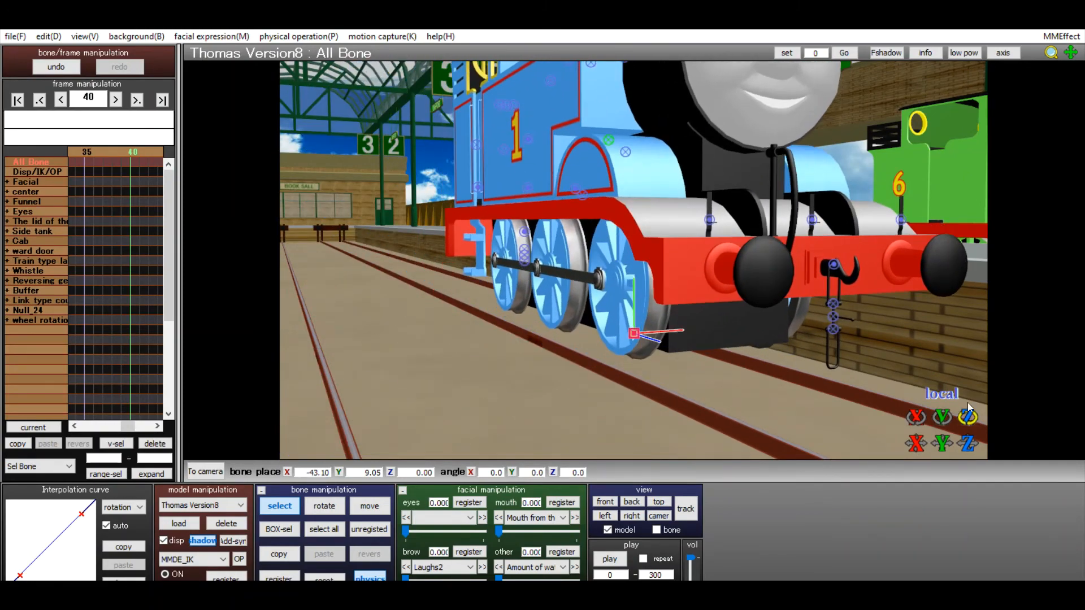
right_drag(905, 341, 1080, 340)
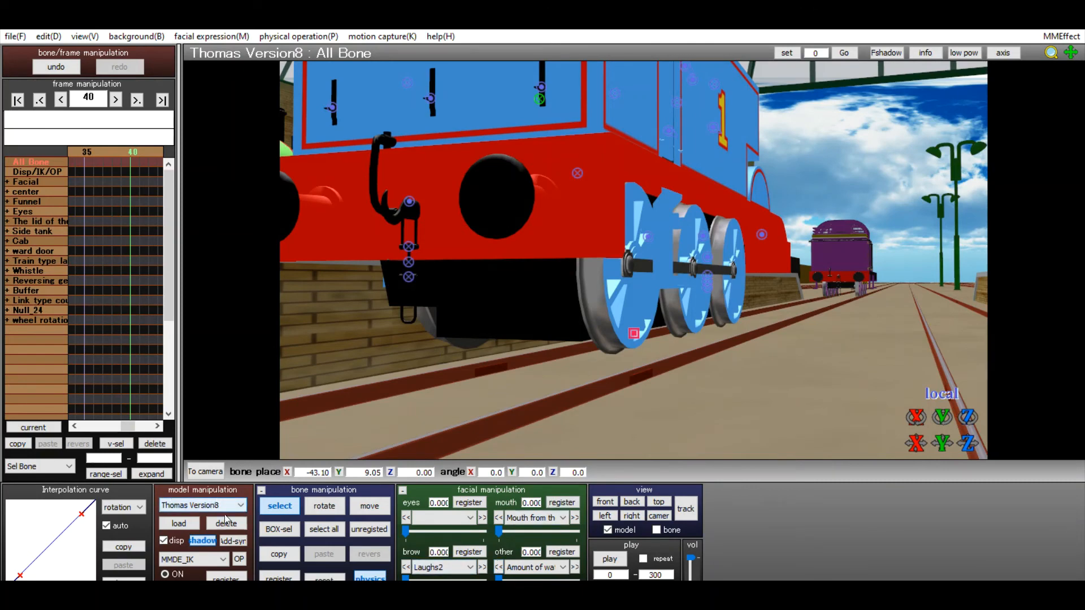
scroll(574, 349, up, 1)
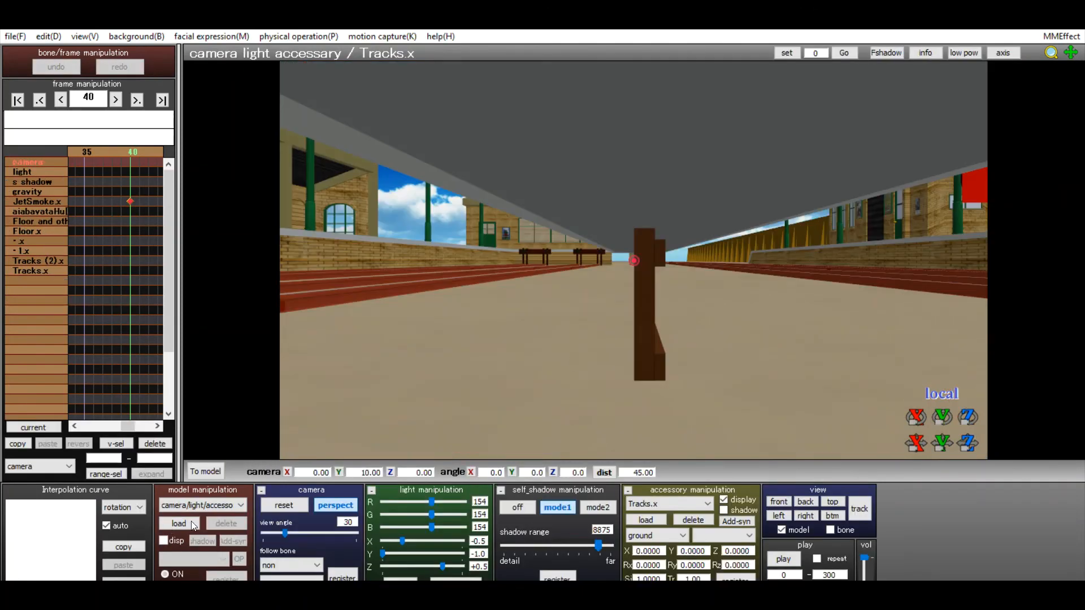
- Switch to the Ryan the Purple Tank Engine model and examine his front and side from near the buffer beam
click(210, 505)
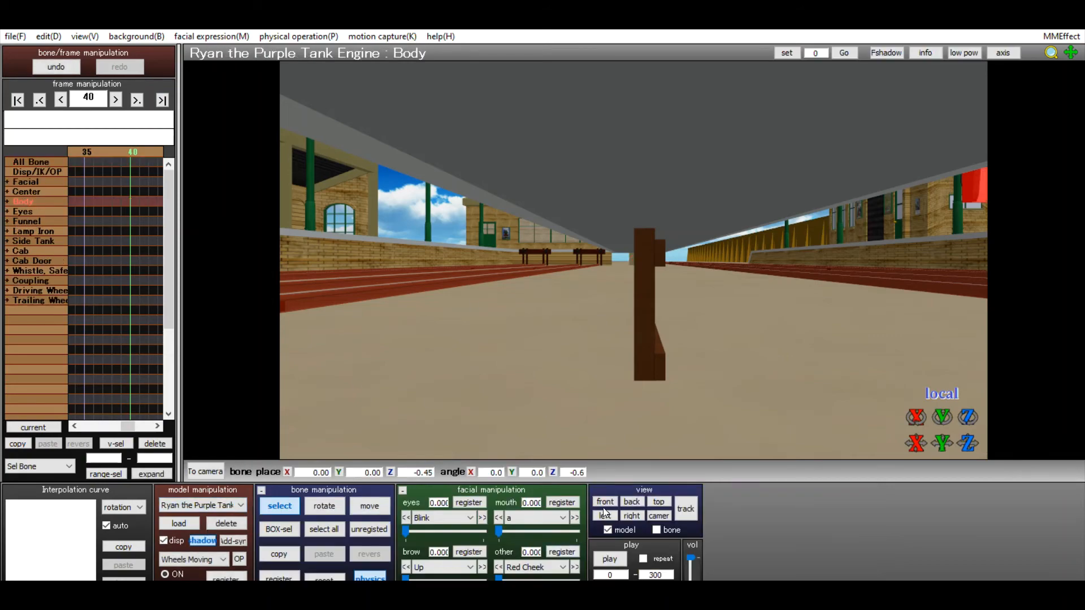
click(602, 501)
right_drag(679, 368, 1024, 124)
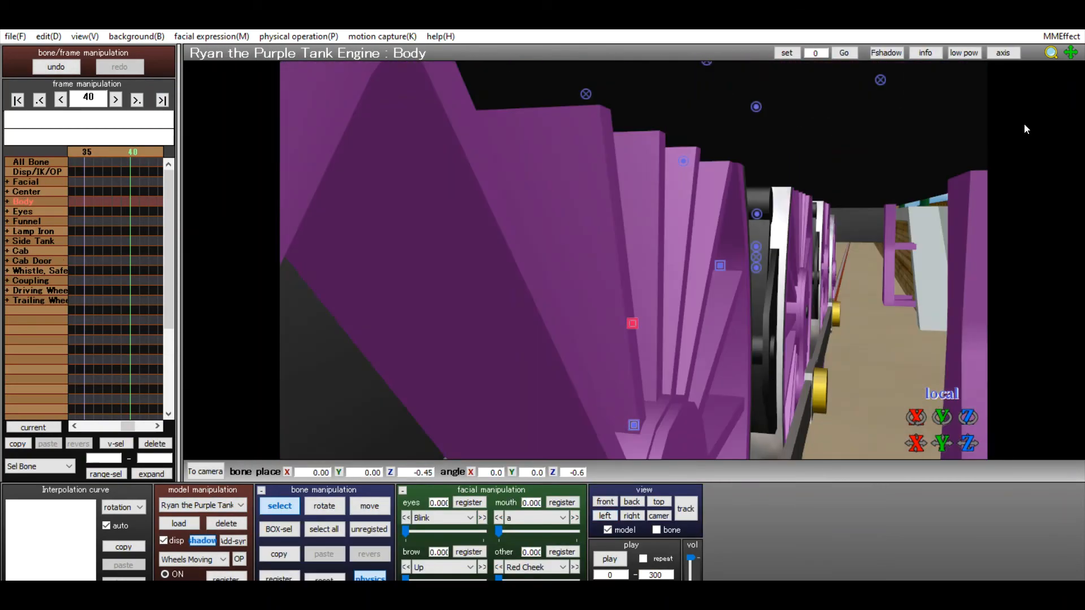
scroll(1052, 39, down, 5)
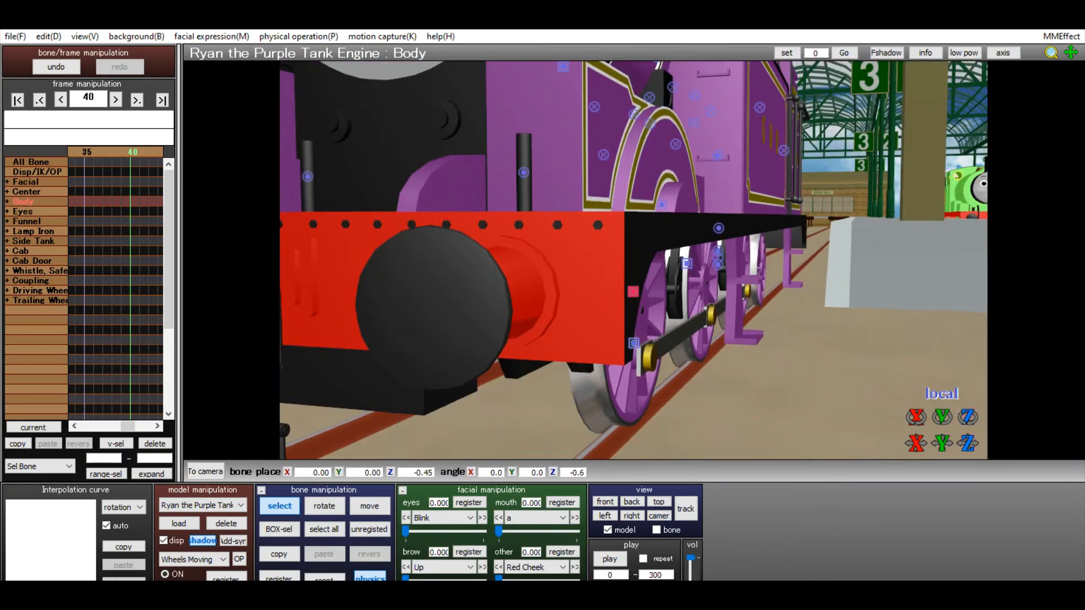
scroll(1052, 39, down, 5)
scroll(634, 260, down, 5)
right_drag(708, 314, 761, 328)
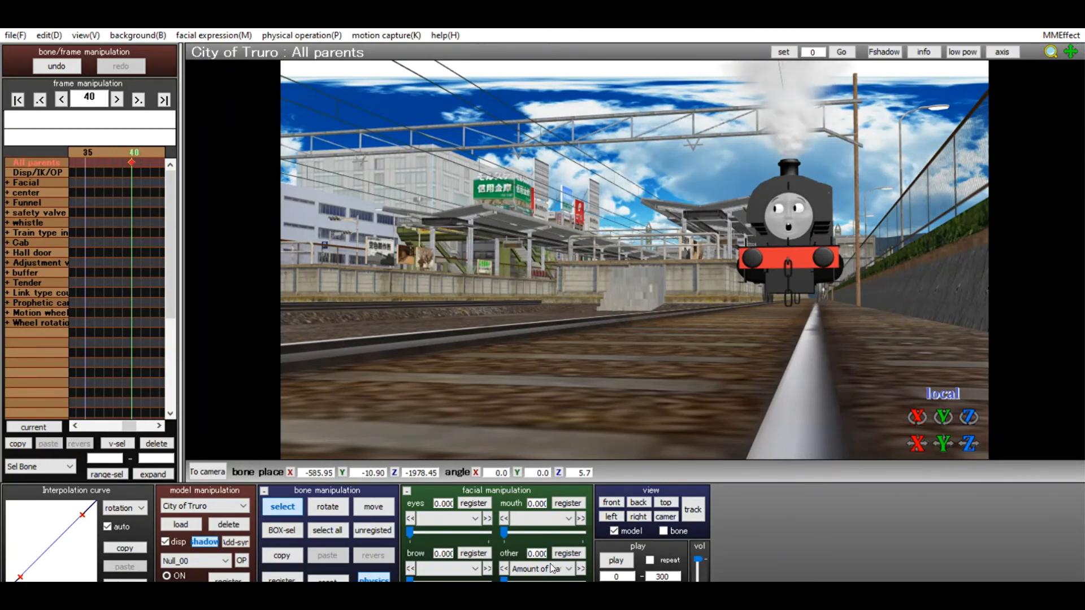
- Preview the animation in the City of Truro scene from track level and stop it
click(617, 557)
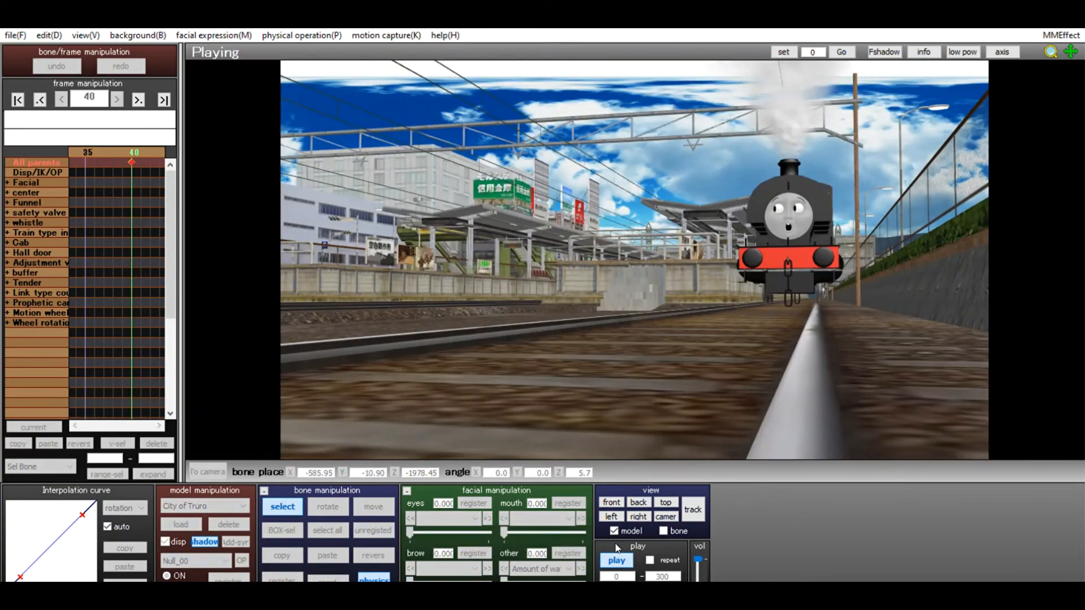
click(616, 555)
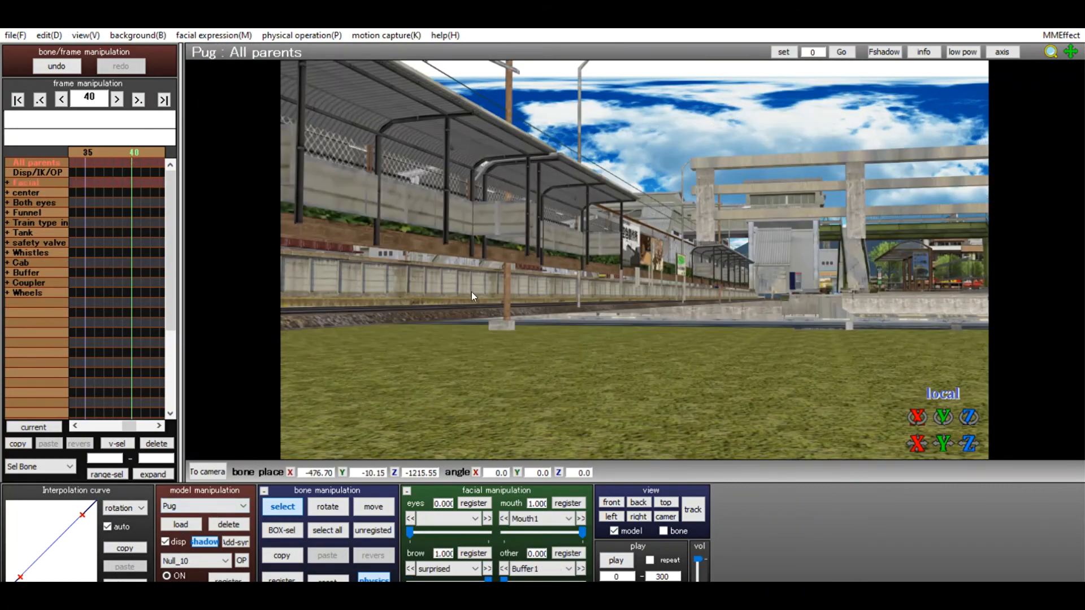
- Bring the Pug model into view and frame it from the front on the tracks beside the platform
click(613, 504)
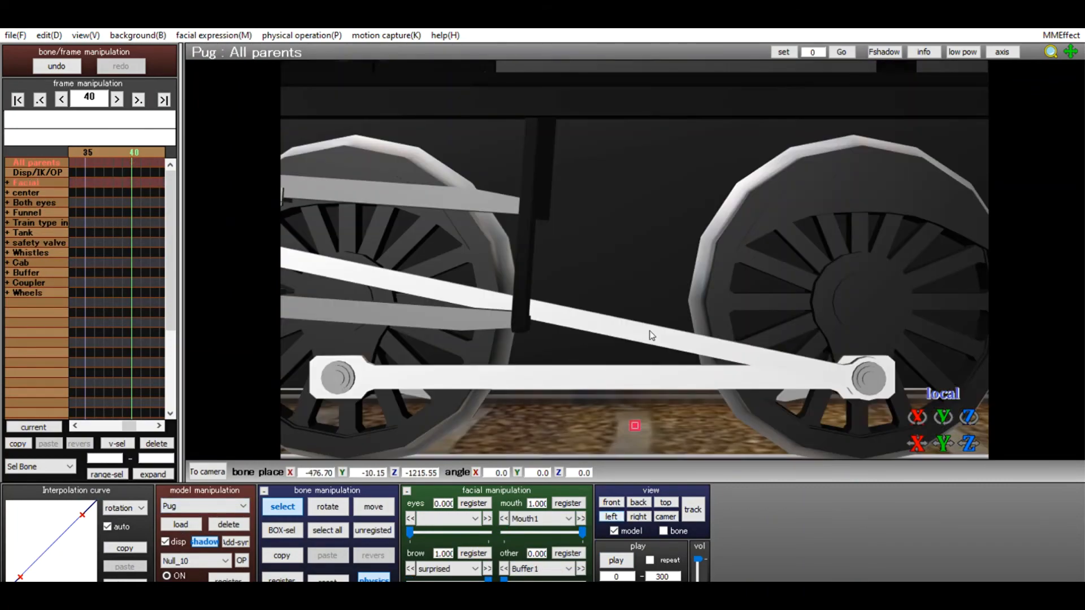
right_drag(651, 336, 972, 69)
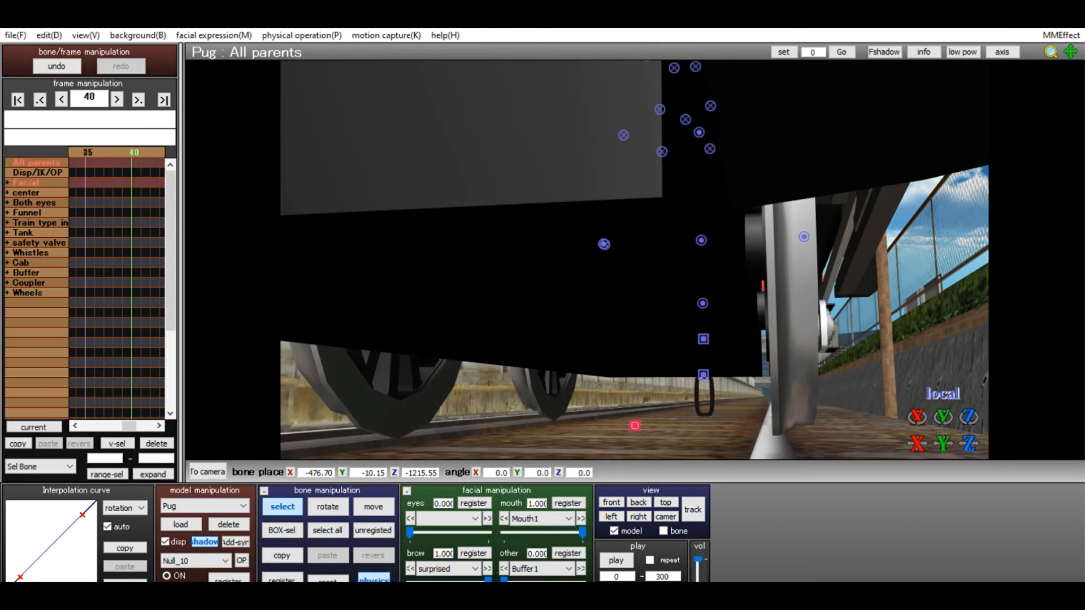
drag(1071, 51, 1052, 124)
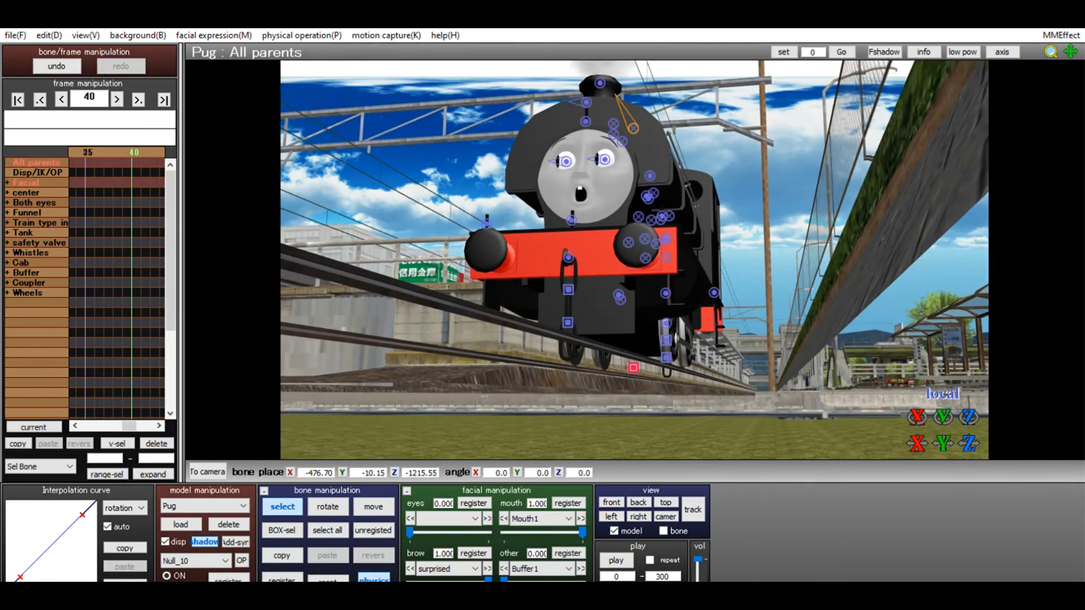
right_drag(881, 102, 964, 170)
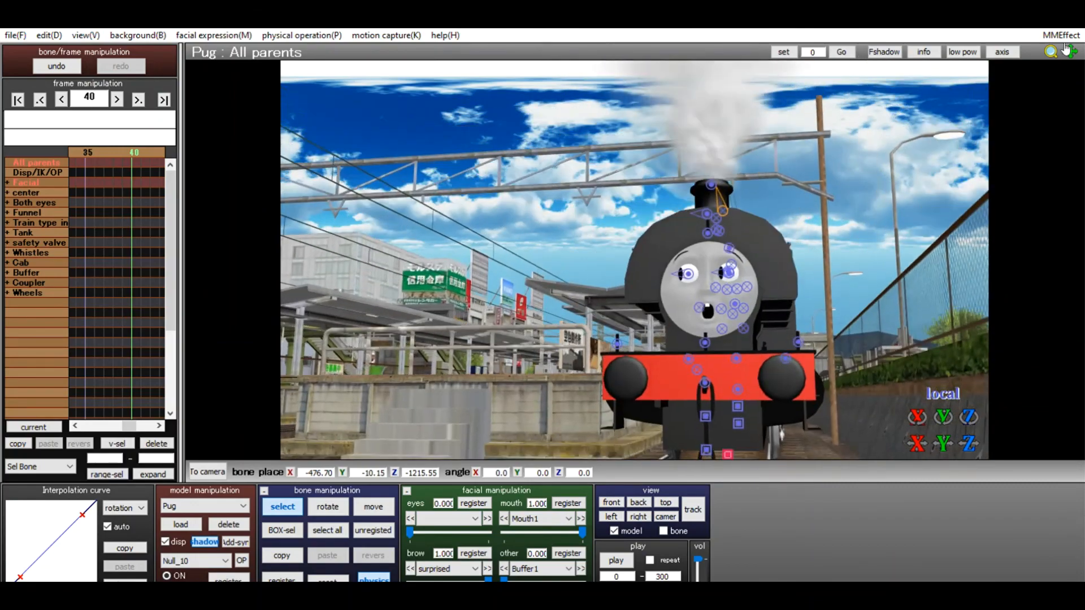
drag(1051, 52, 1051, 79)
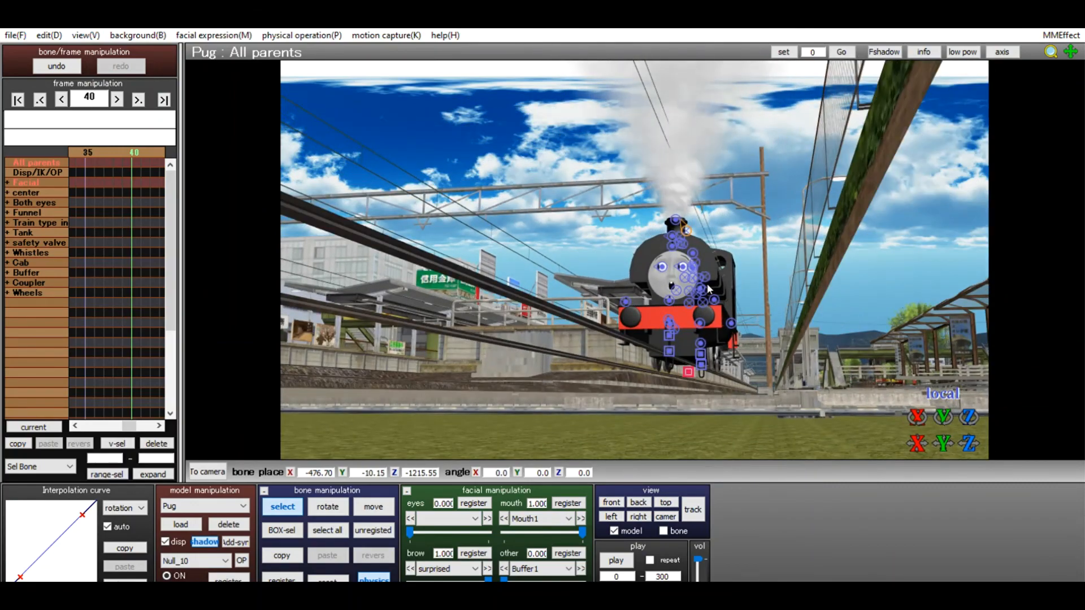
mouse_move(708, 286)
right_down()
mouse_move(709, 302)
mouse_move(708, 292)
right_up()
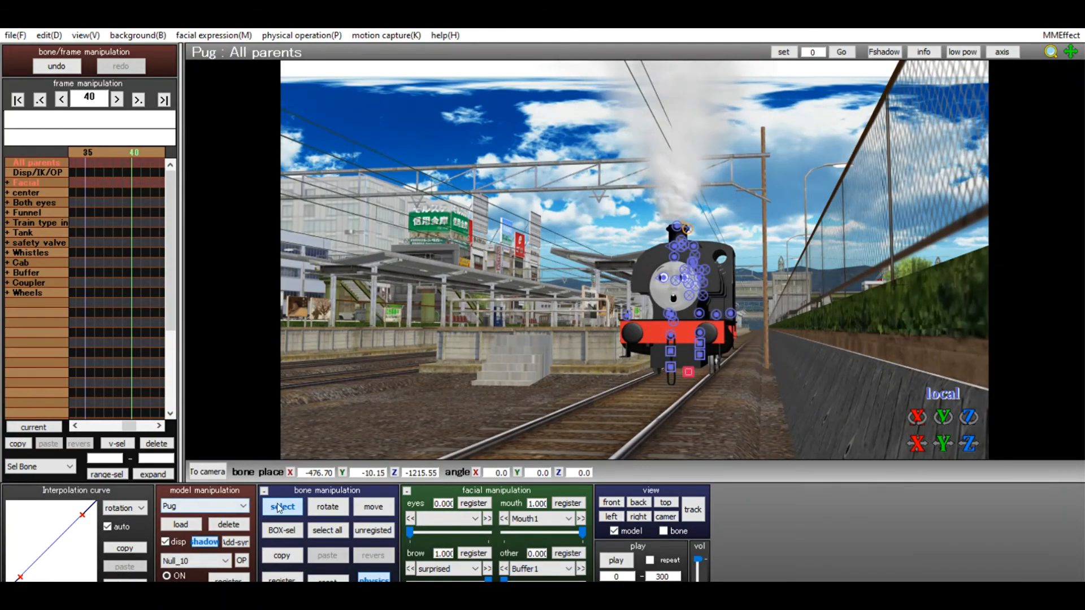
right_drag(716, 284, 711, 289)
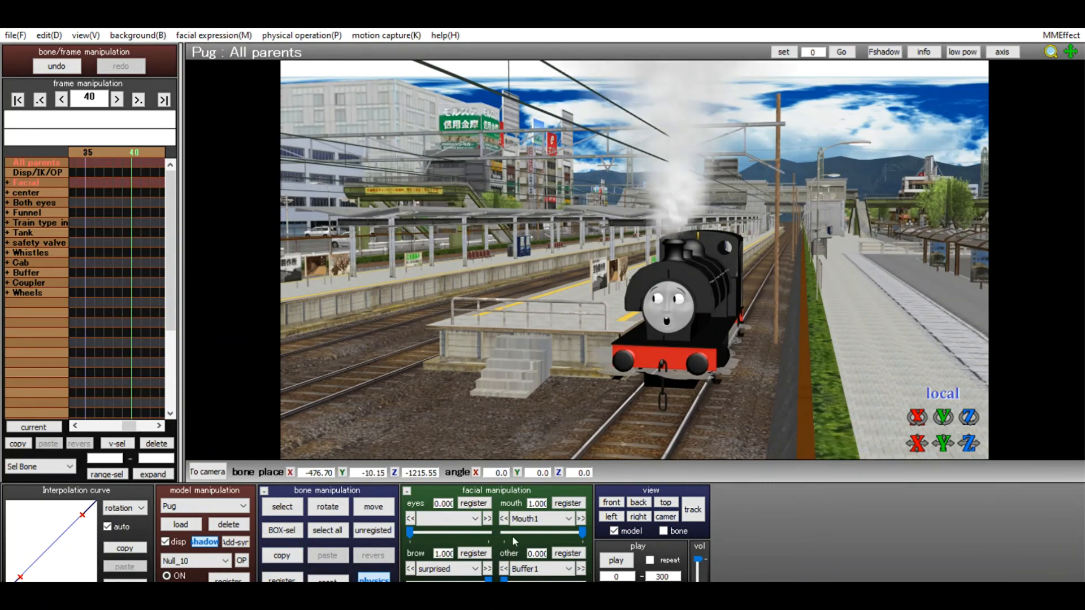
- Preview the Pug scene's animation repeatedly, viewing the engines from behind and Pug from the front, stopping each playback
click(616, 559)
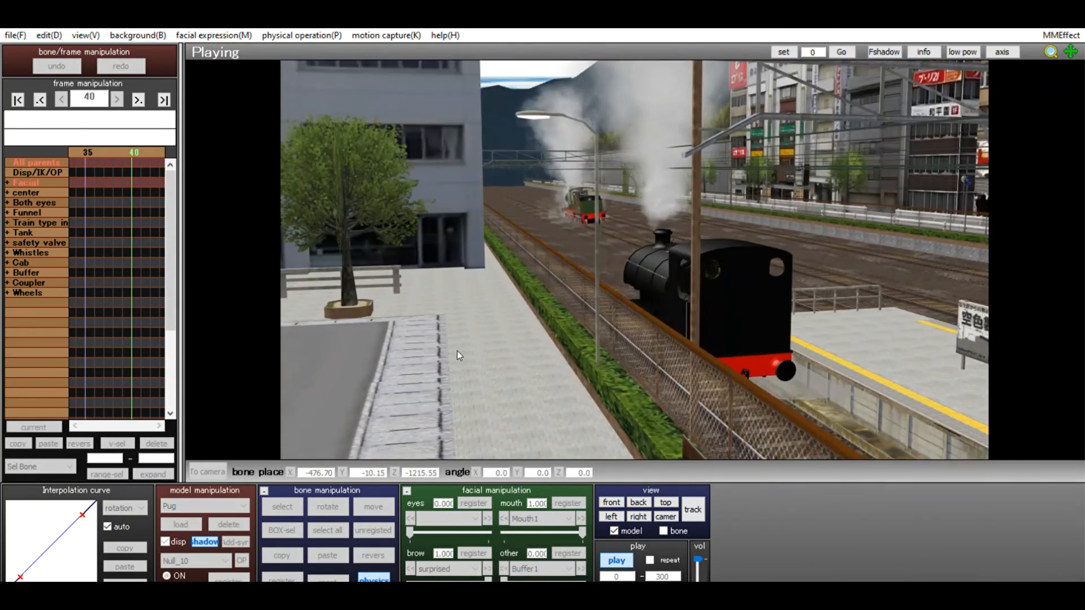
click(613, 555)
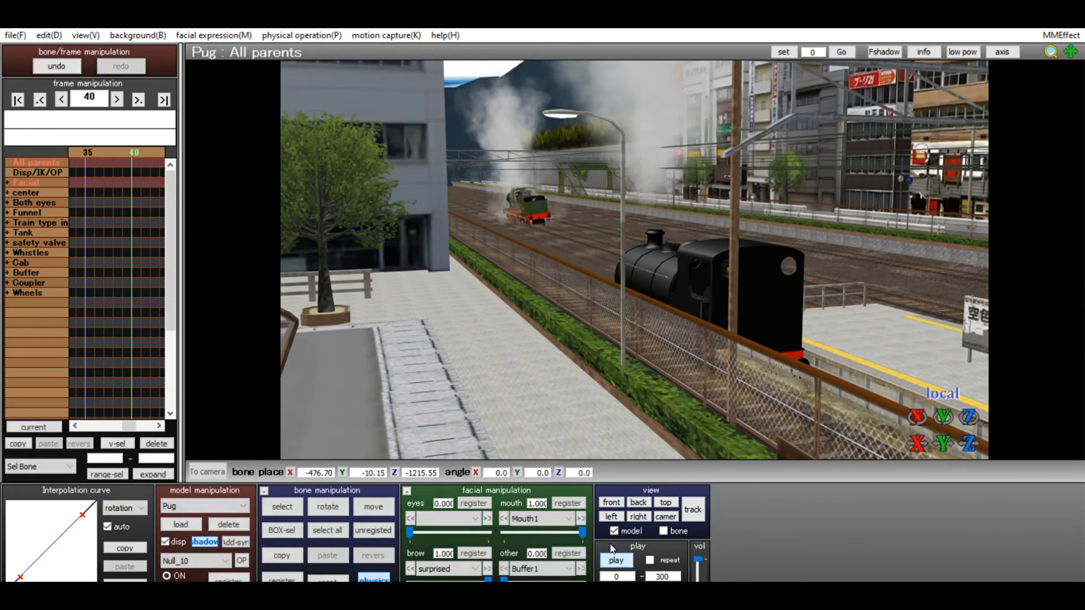
click(614, 555)
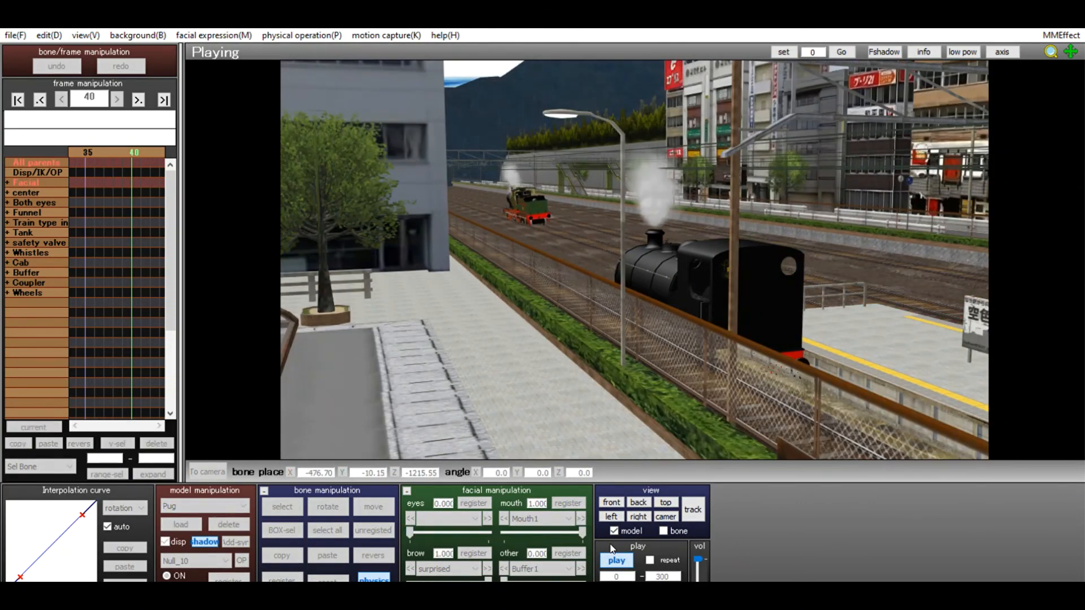
click(612, 551)
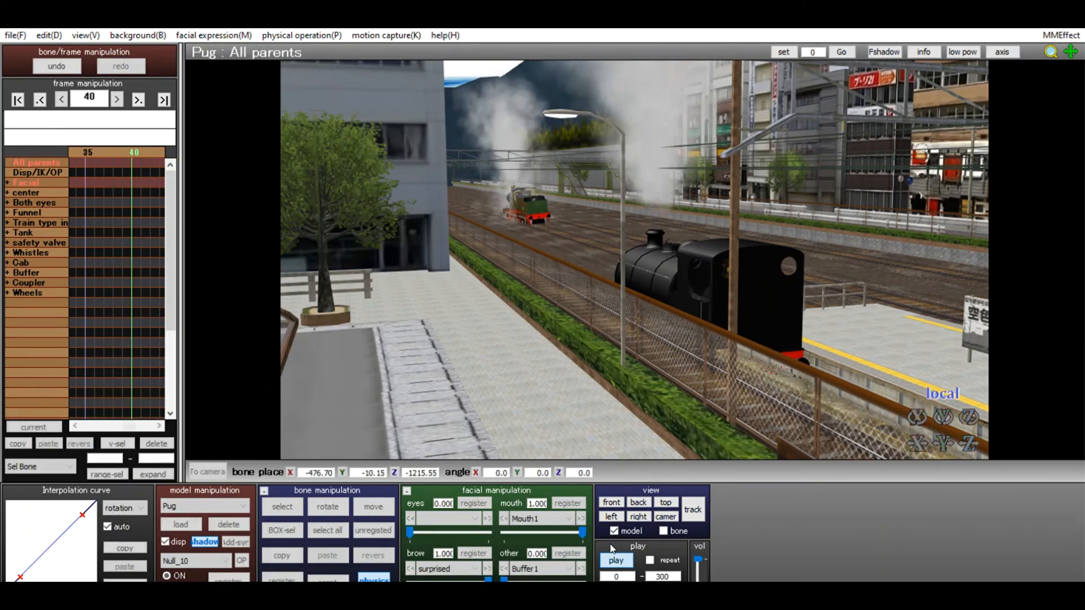
click(615, 558)
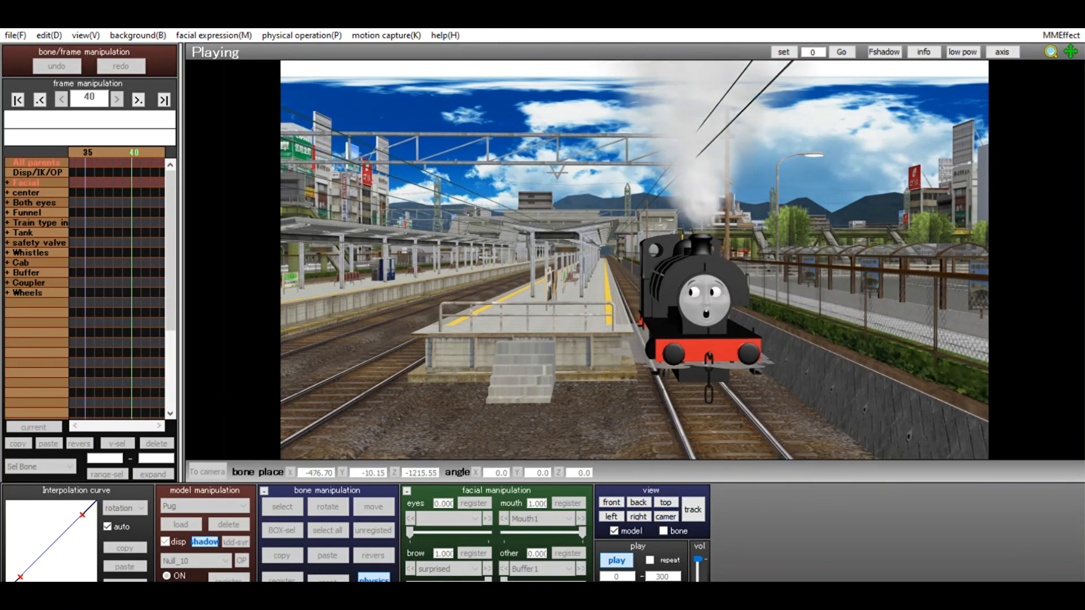
click(617, 560)
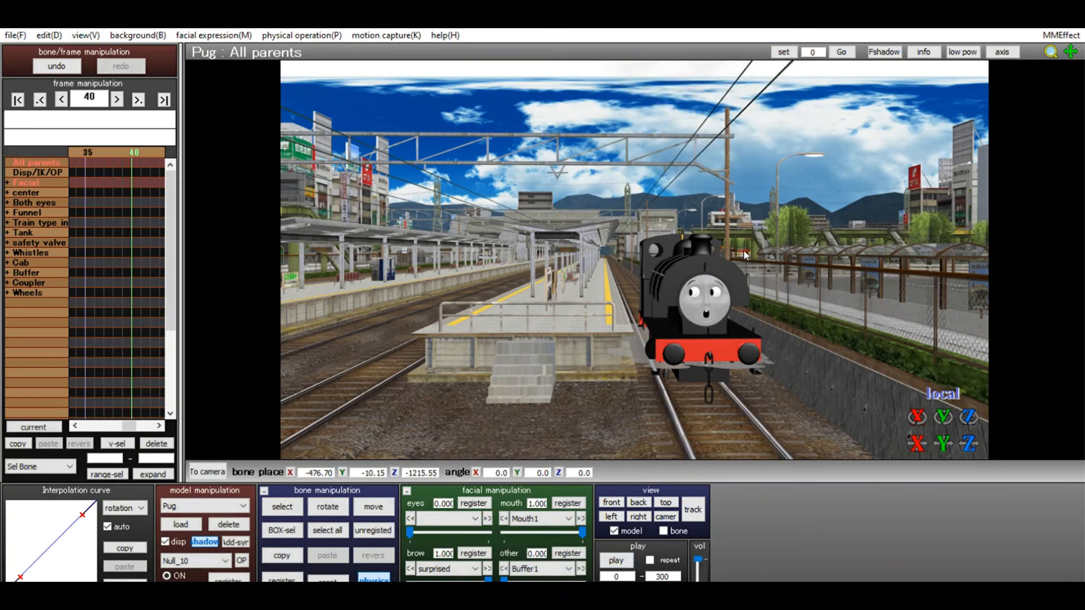
- Look around Pug from the platform side and replay the animation from behind the fence, stopping it at the end
right_drag(744, 251, 307, 261)
right_drag(616, 405, 666, 417)
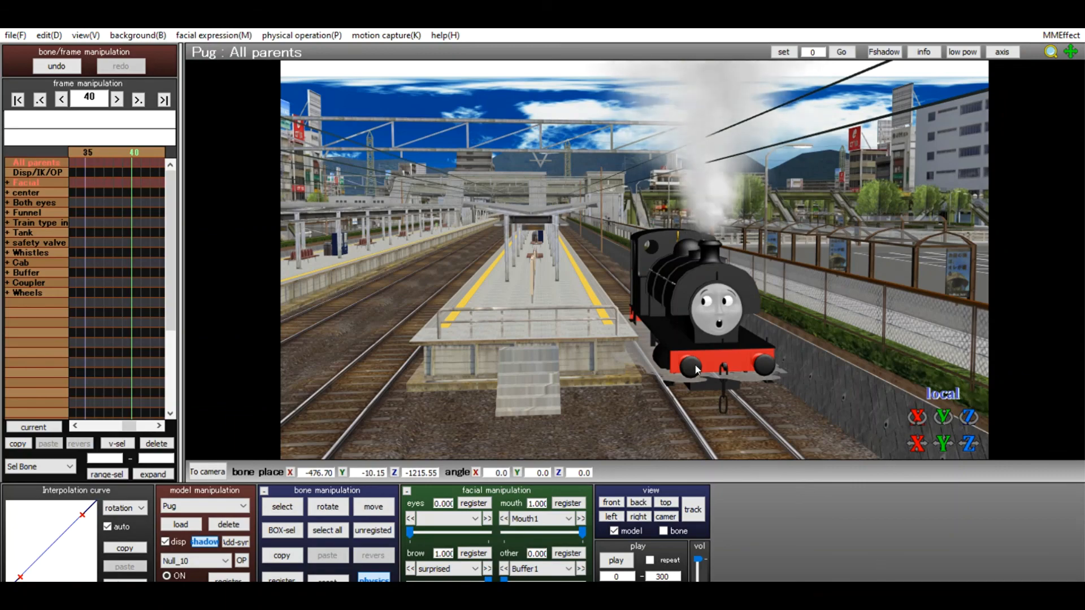
right_drag(696, 368, 487, 370)
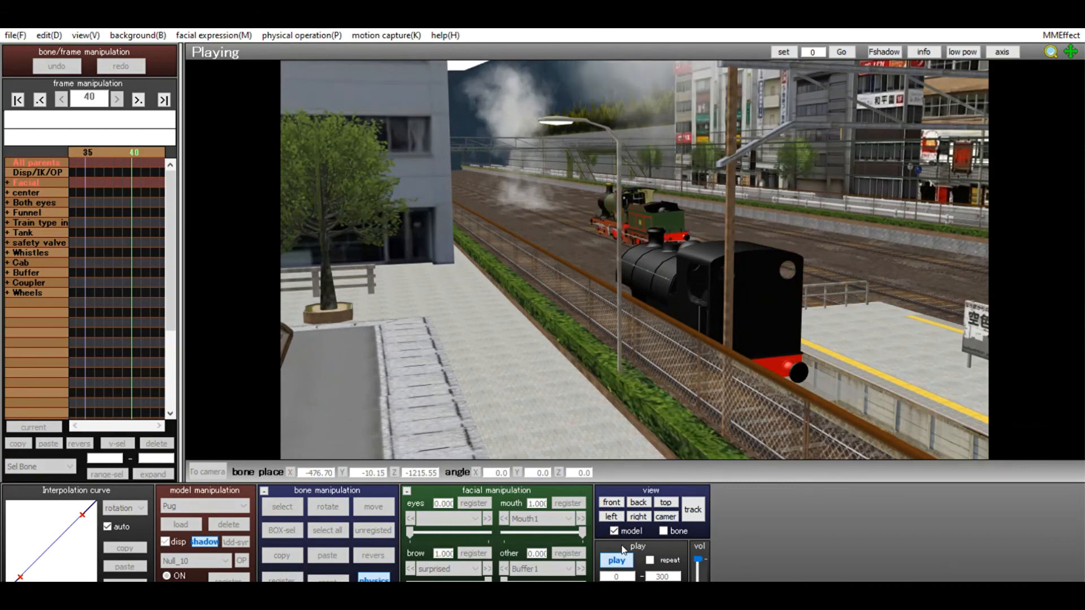
click(622, 552)
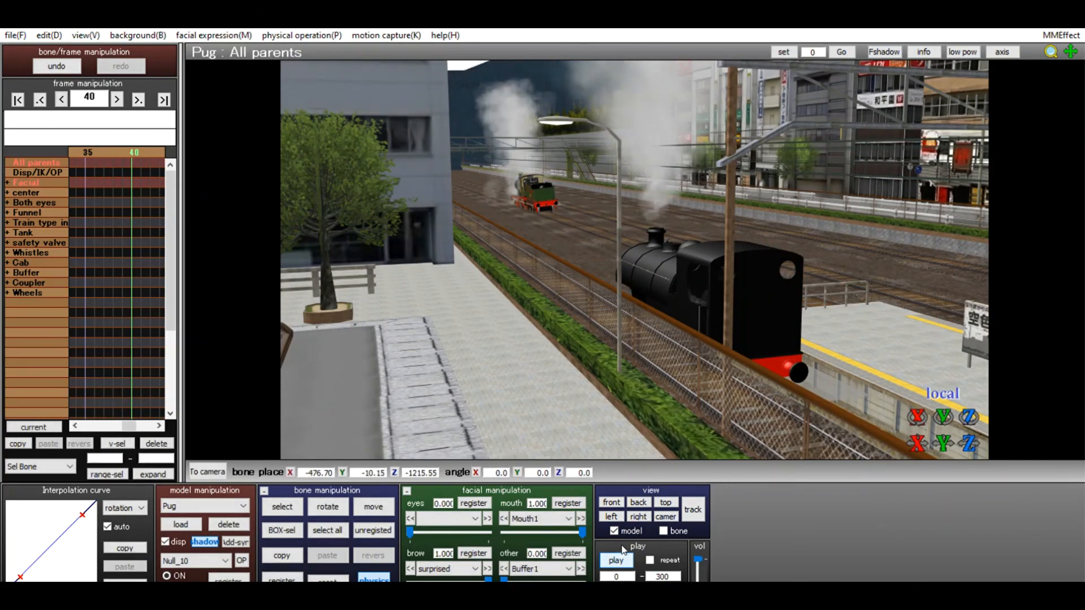